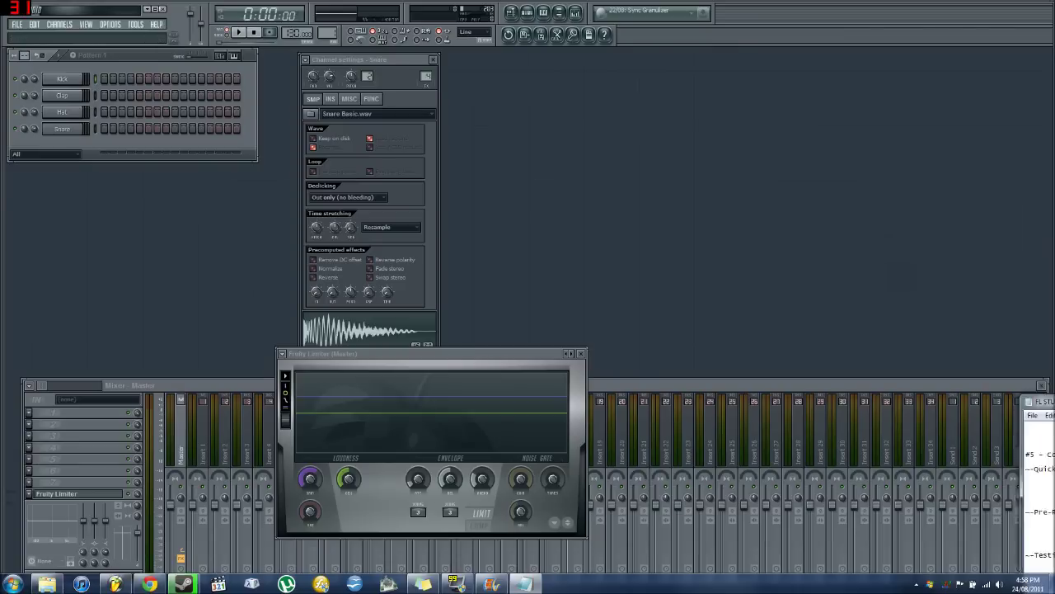
Restore the FL STUDIO TUTORIAL.txt notes over FL Studio and nudge the window up slightly.
left_click(524, 584)
left_click_drag(767, 102, 760, 89)
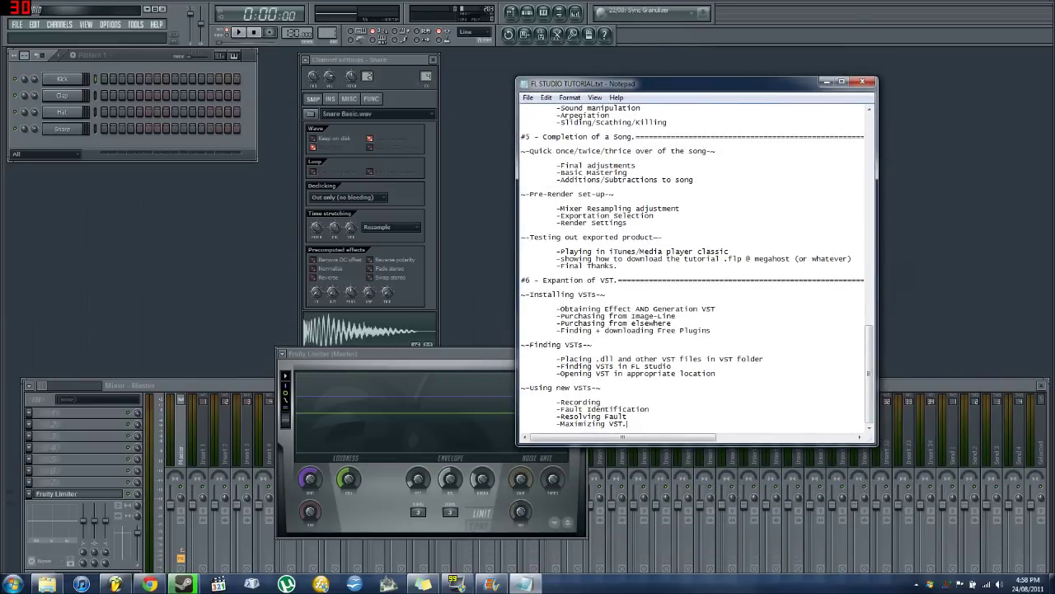
Highlight the #6 VST section in the notes, close the Fruity Limiter, and reposition the notes.
mouse_move(521, 280)
left_mouse_down()
mouse_move(546, 281)
mouse_move(521, 280)
left_mouse_up()
left_click_drag(525, 294, 607, 280)
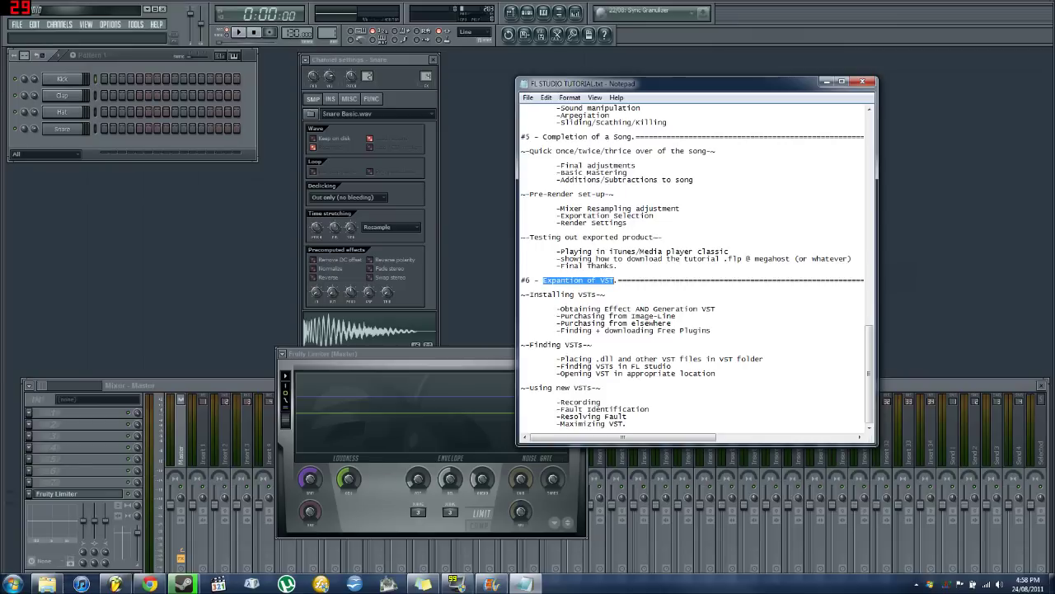
left_click_drag(485, 351, 448, 295)
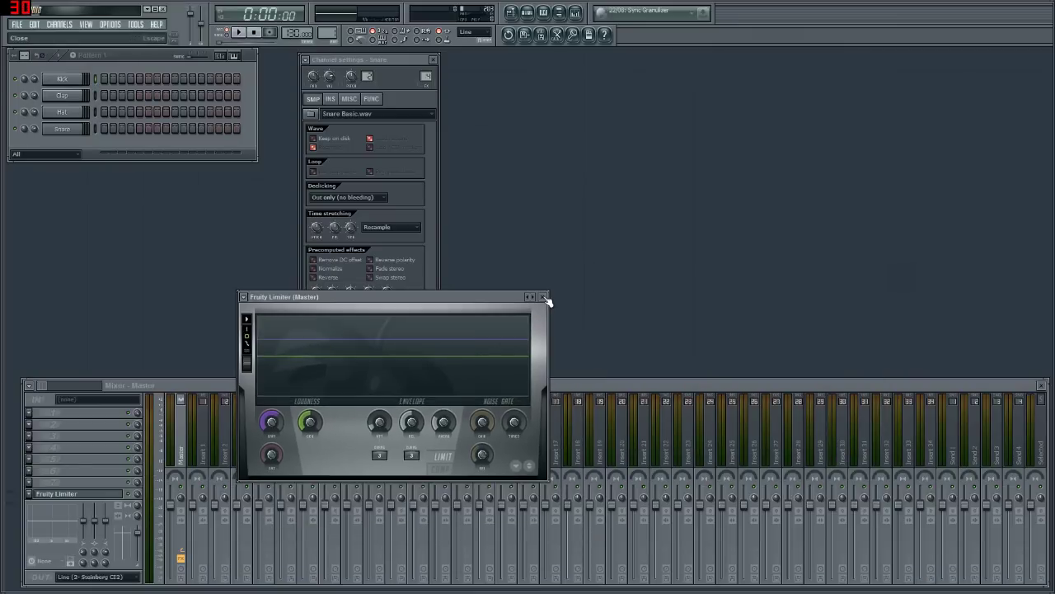
left_click(543, 296)
key("alt+Tab")
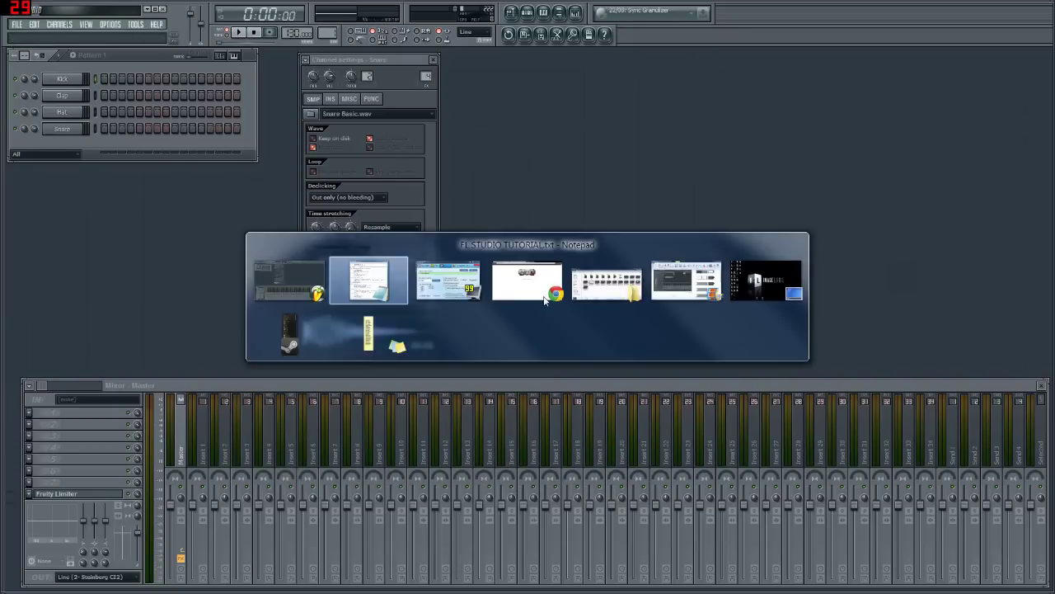
left_click_drag(657, 88, 635, 64)
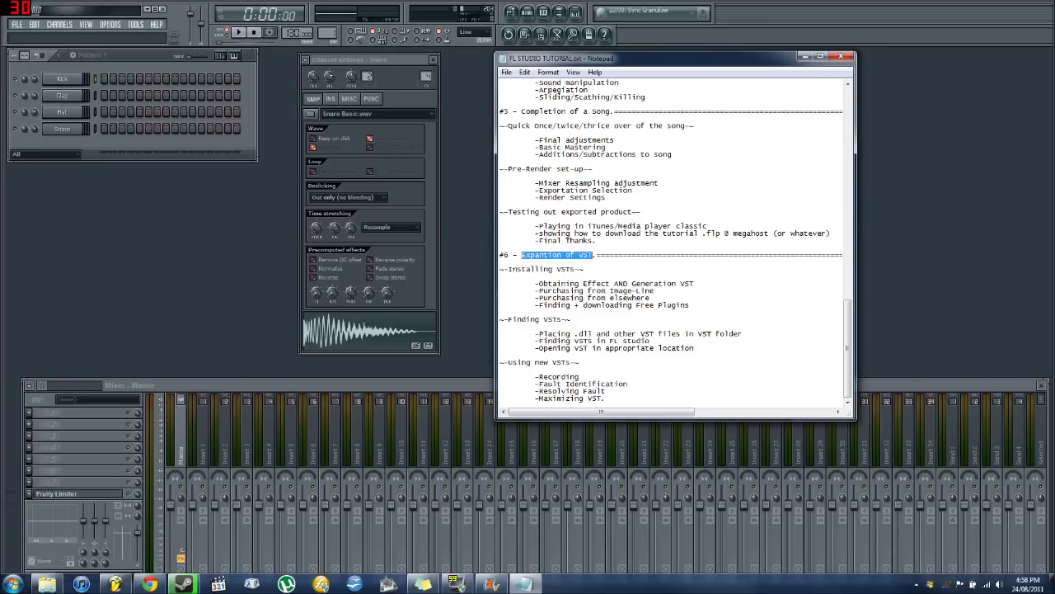
Highlight the Installing VSTs heading and 'Purchasing from Image-Line', then hide notes and FL Studio.
left_click_drag(509, 268, 694, 284)
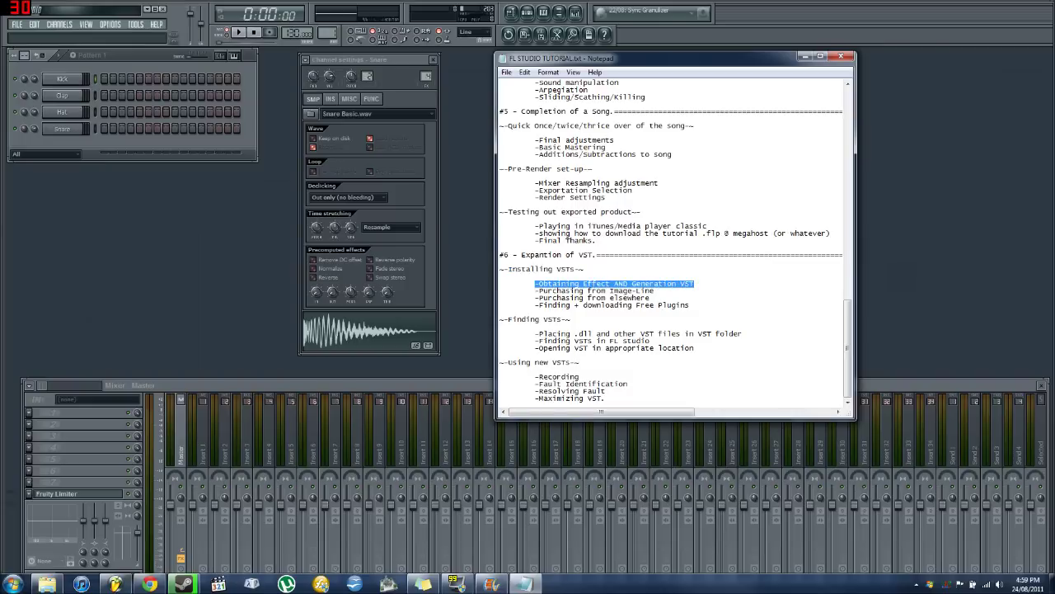
left_click(654, 290)
left_click_drag(535, 290, 651, 298)
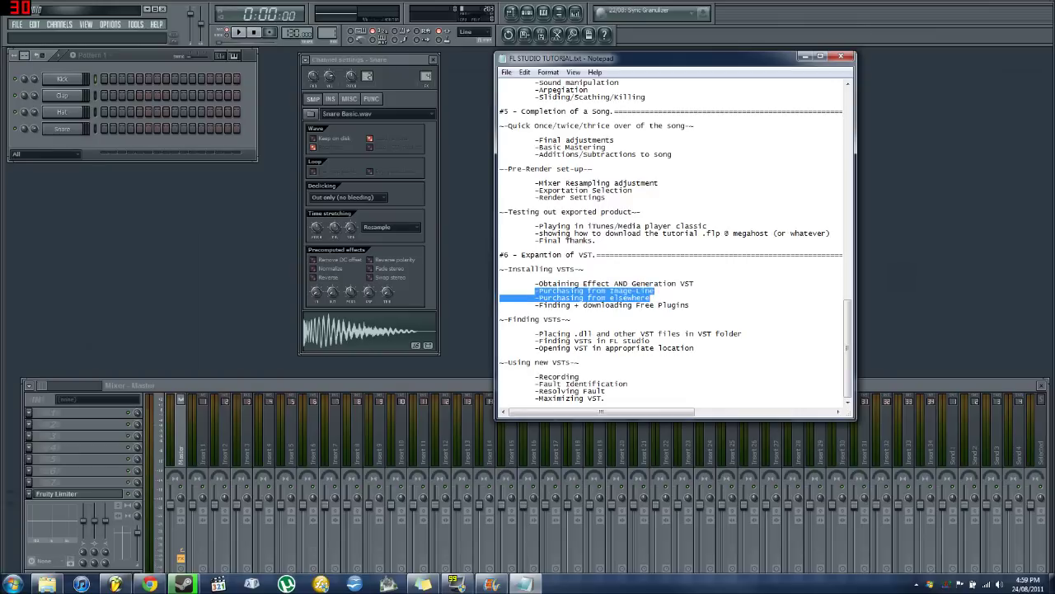
left_click(652, 299)
left_click_drag(535, 290, 655, 290)
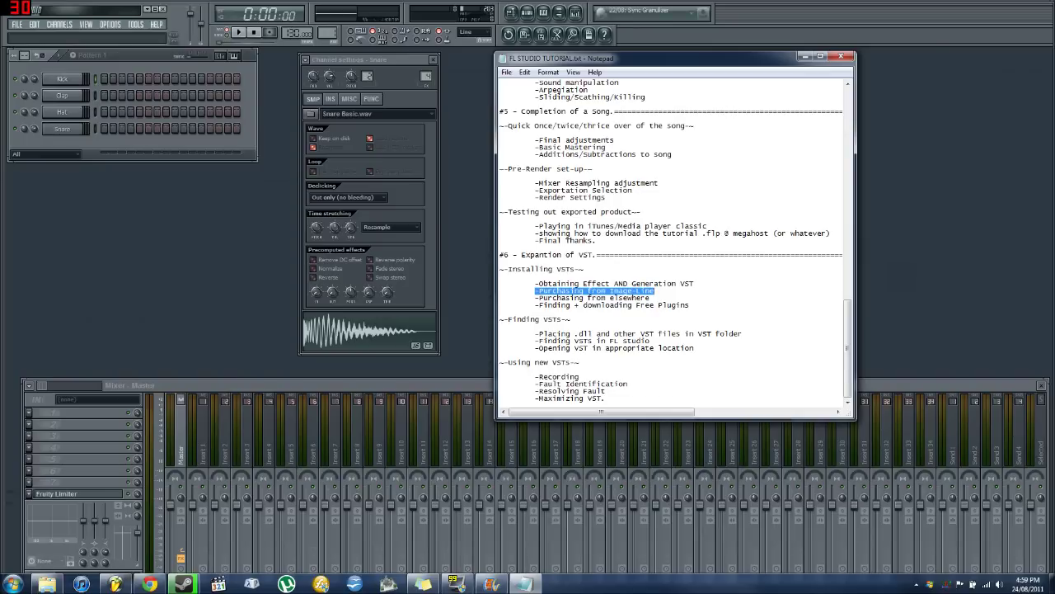
left_click_drag(655, 291, 610, 290)
left_click_drag(751, 60, 1054, 593)
left_click(149, 9)
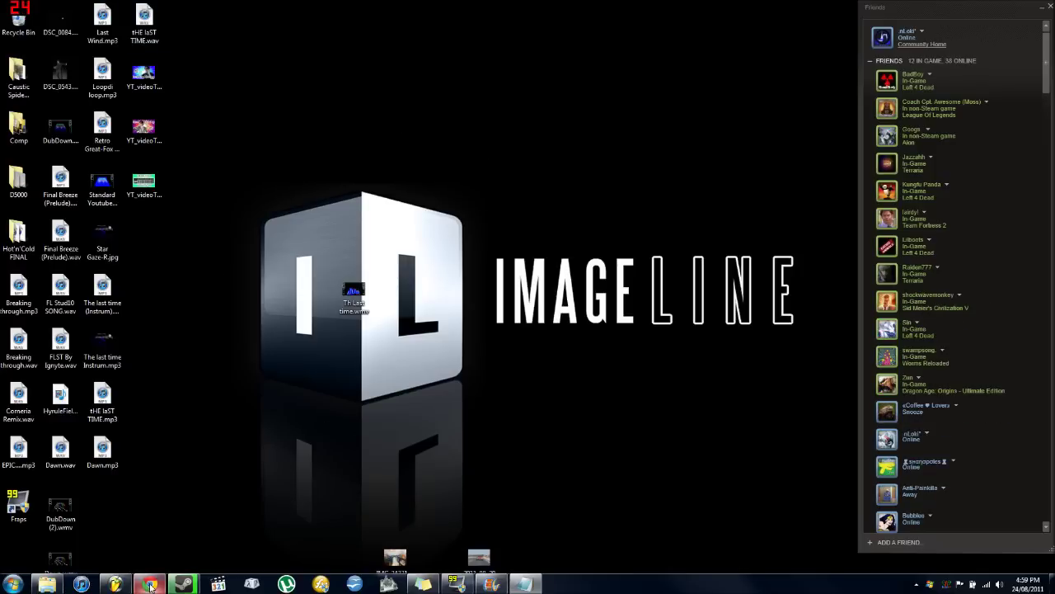
Bring up Chrome on image-line.com, browse product thumbnails such as Sytrus, and open the SHOP page.
mouse_move(151, 585)
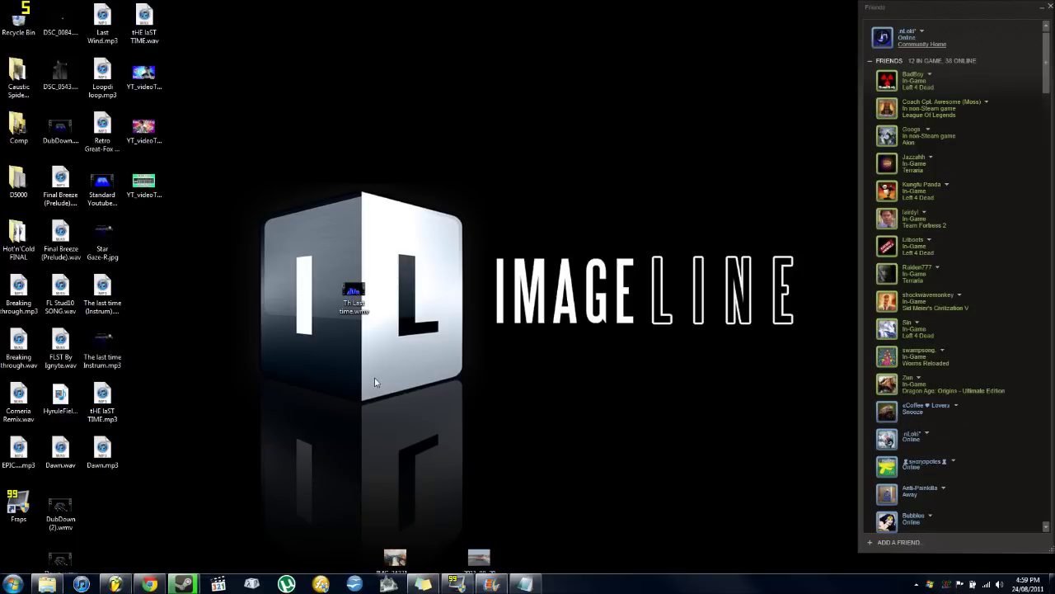
left_click(149, 584)
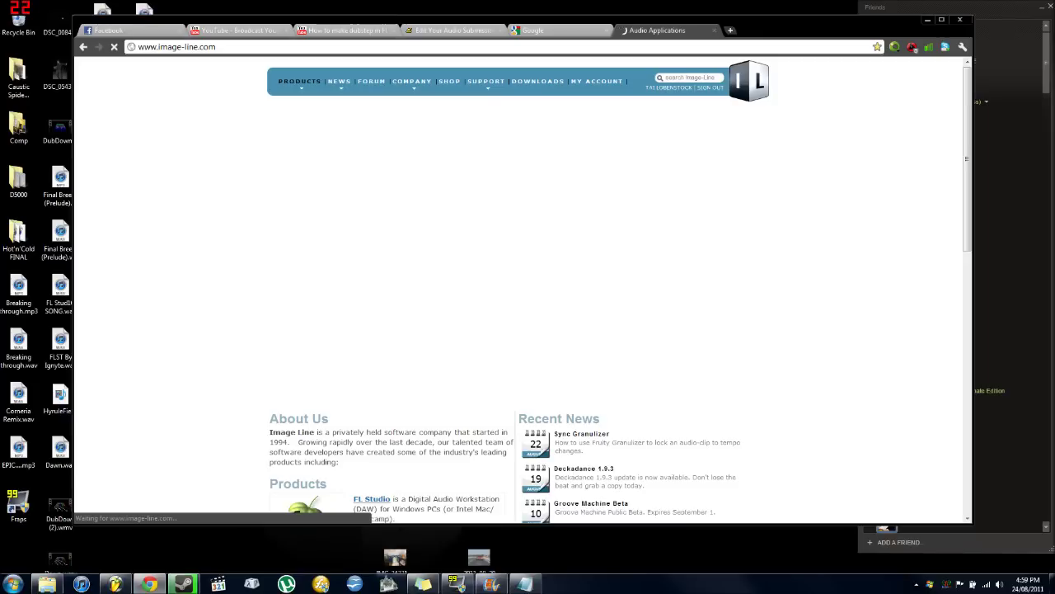
left_click_drag(786, 32, 788, 26)
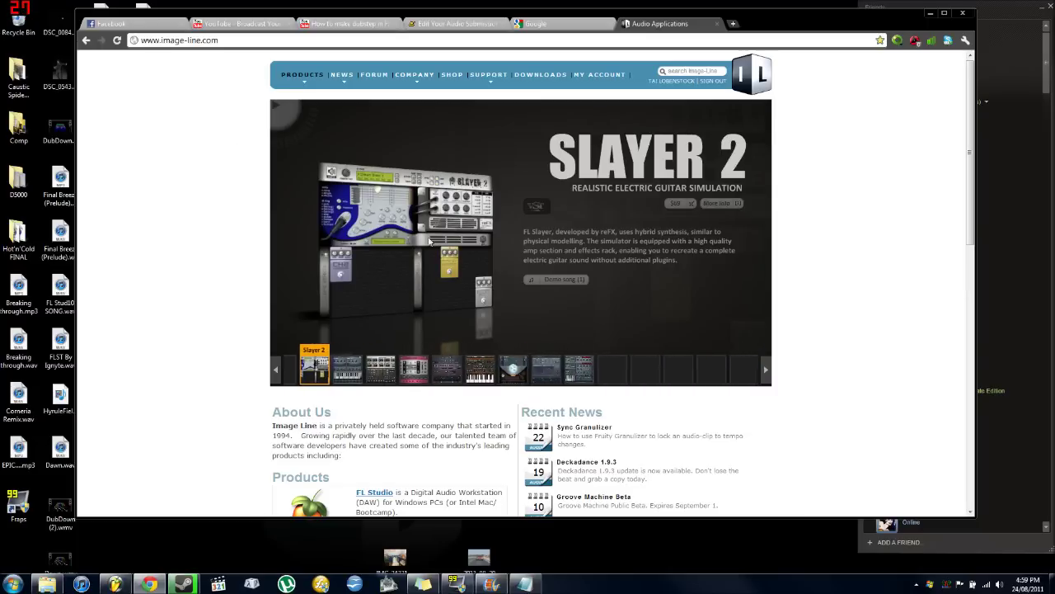
left_click(759, 370)
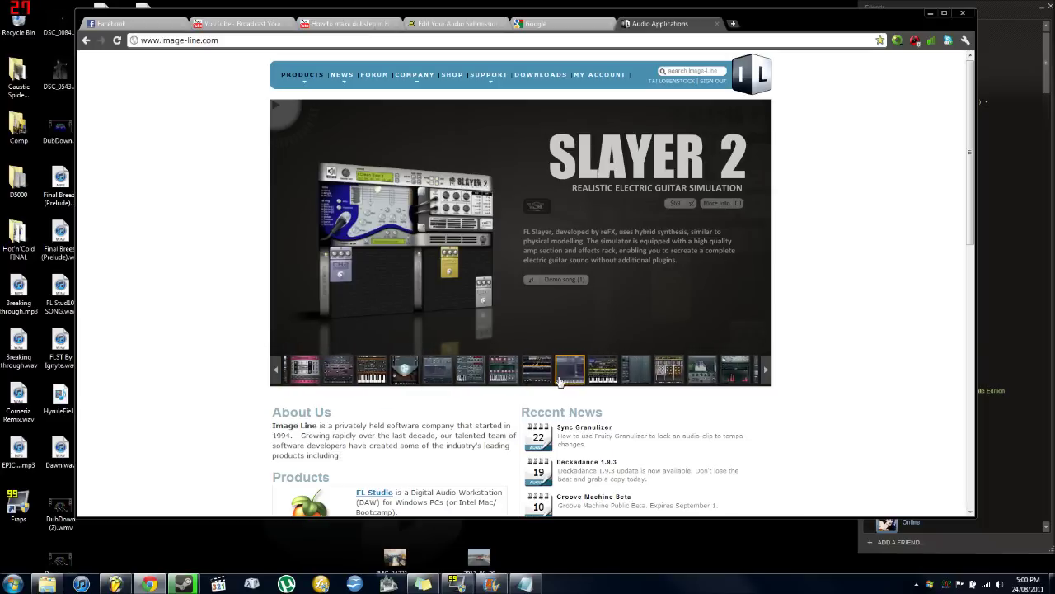
left_click(577, 371)
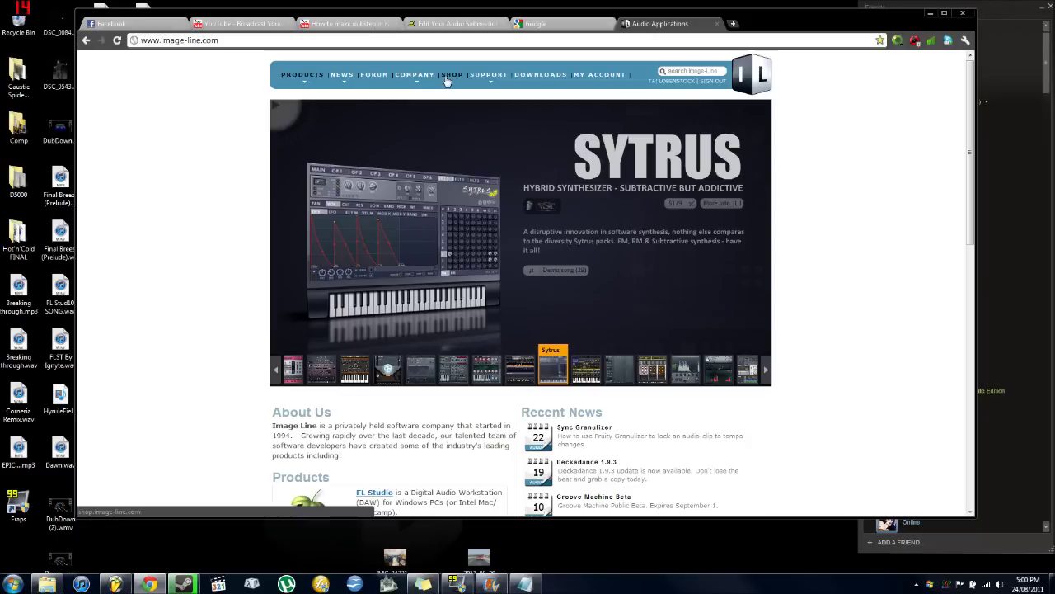
left_click(550, 80)
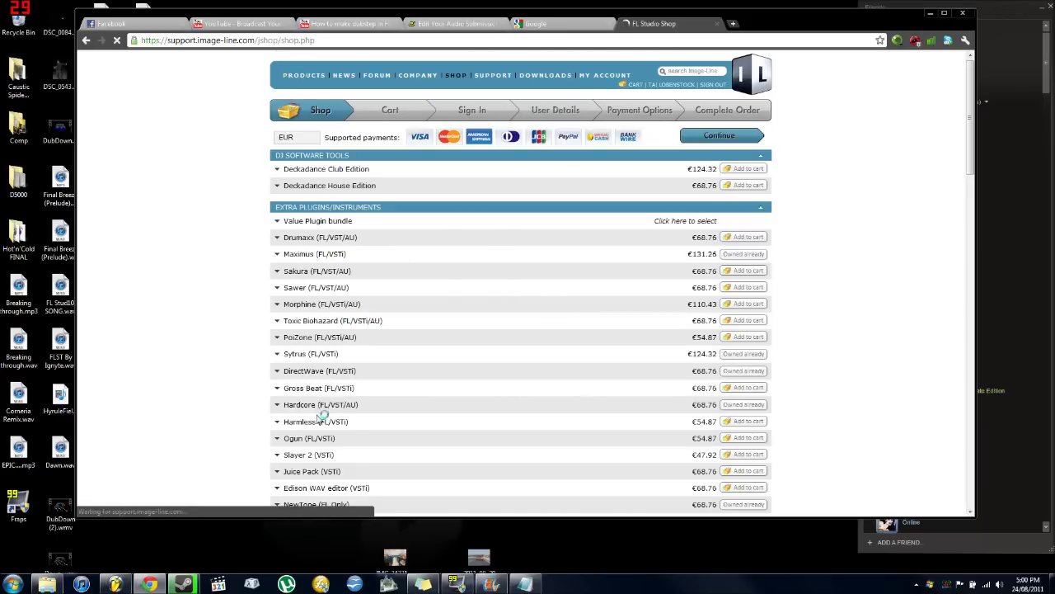
Scroll through the shop's plugin price list, then switch to the Google tab.
scroll(321, 416, "down", 3)
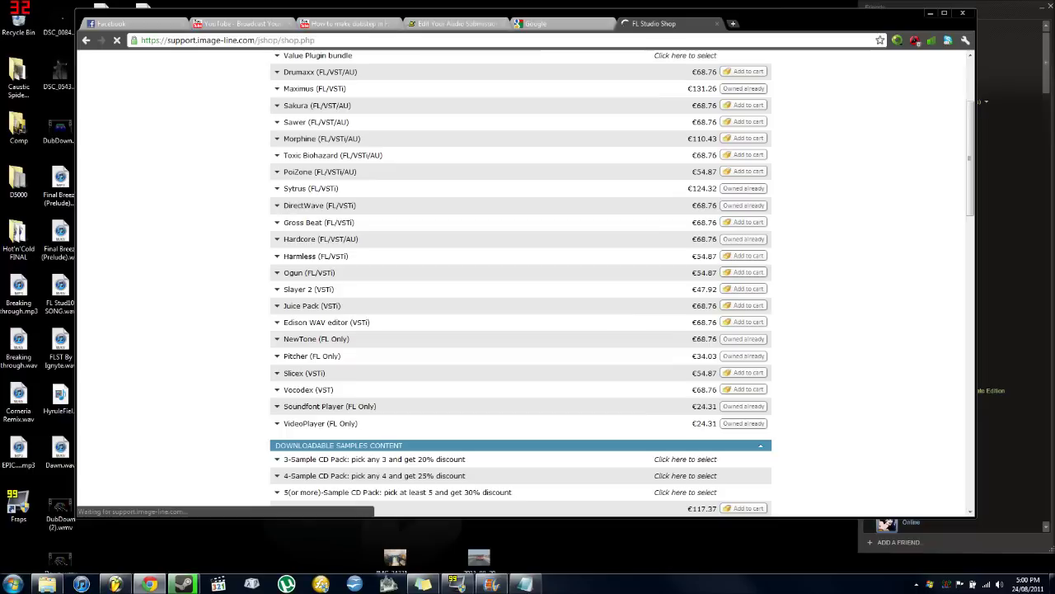
scroll(519, 288, "up", 3)
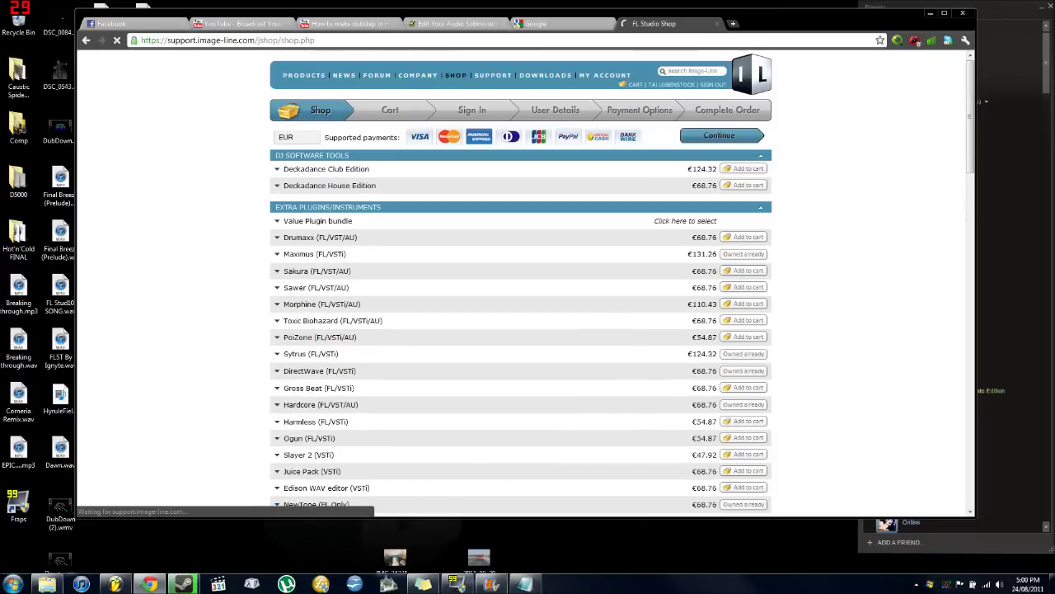
scroll(320, 396, "down", 1)
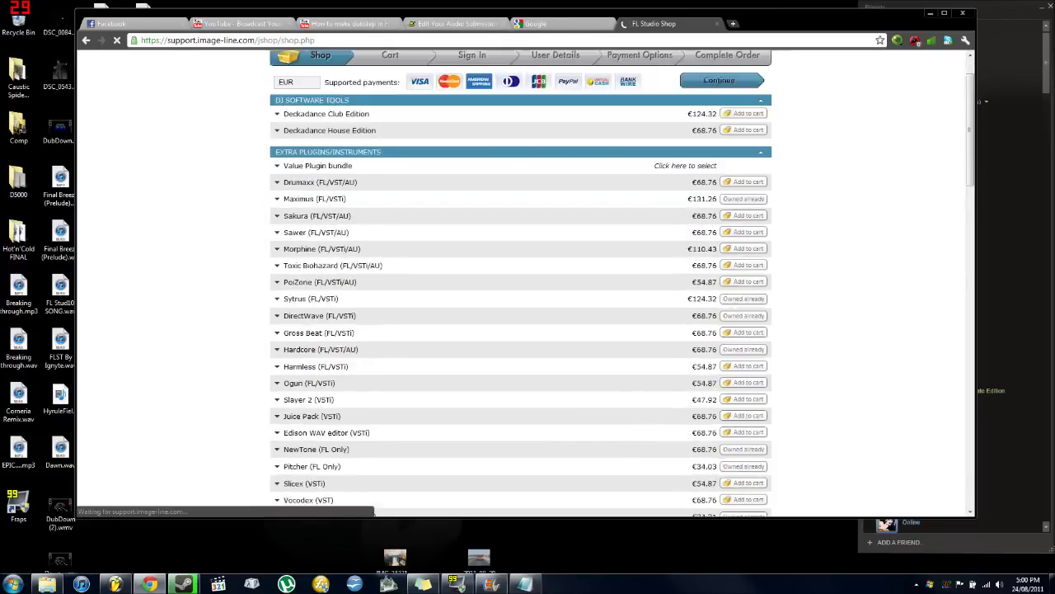
scroll(325, 377, "down", 2)
scroll(329, 378, "up", 3)
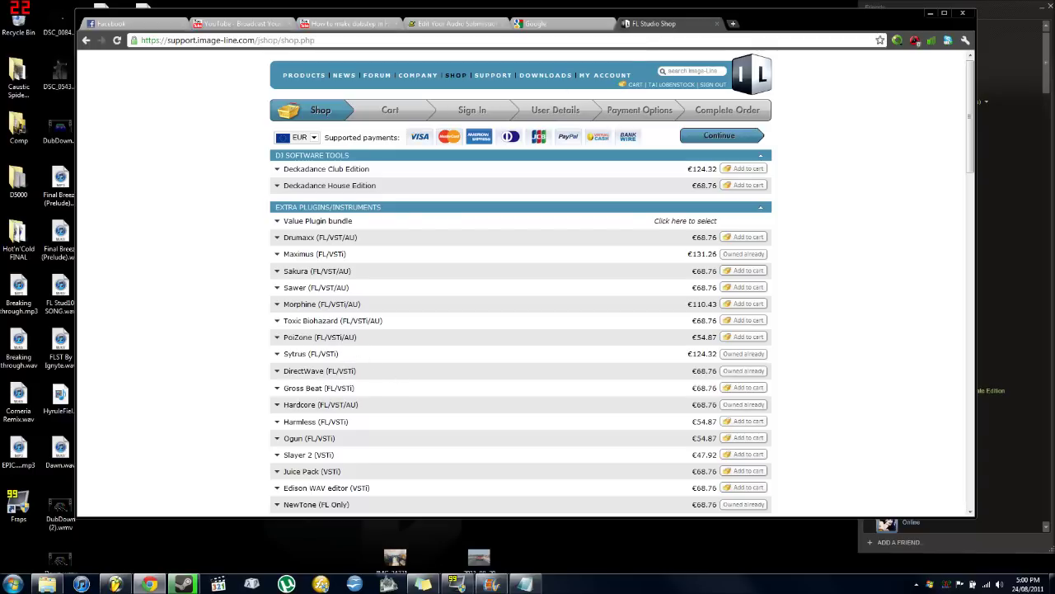
scroll(365, 348, "down", 1)
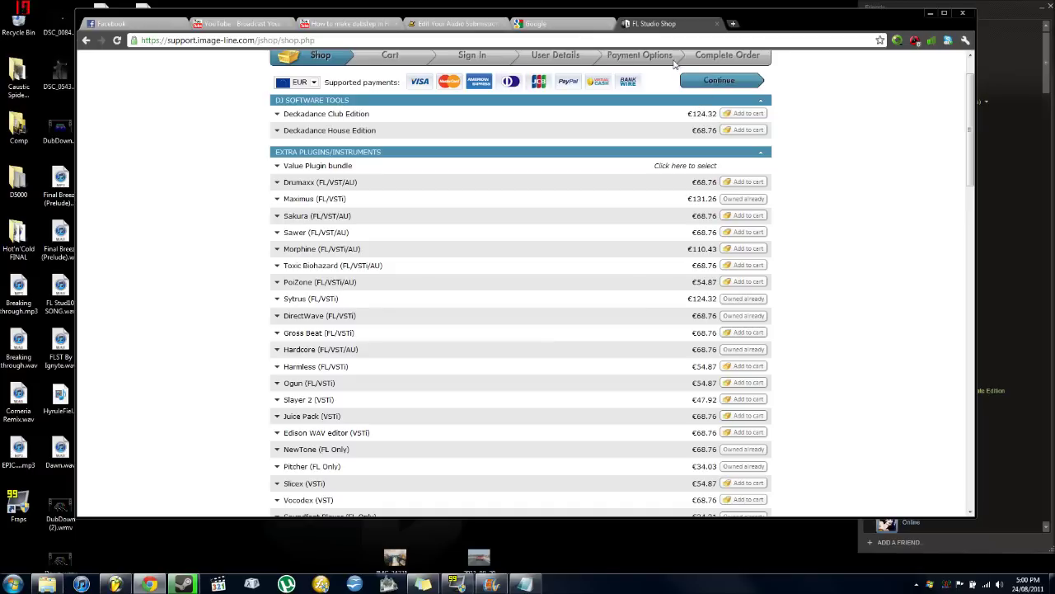
left_click(577, 24)
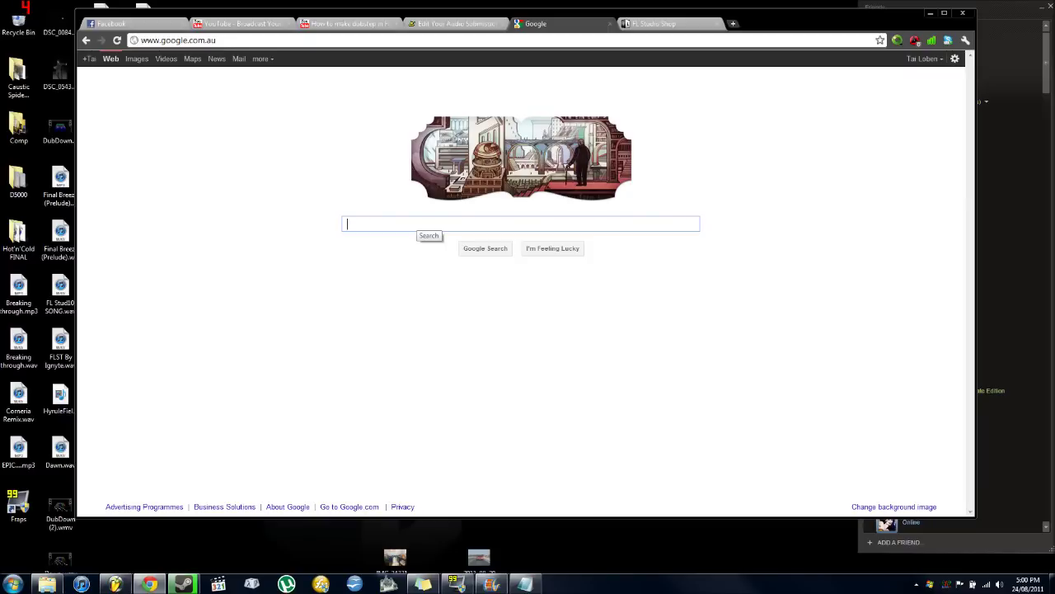
Search Google for 'Free VST' and open the VST 4 FREE result.
type("FRee")
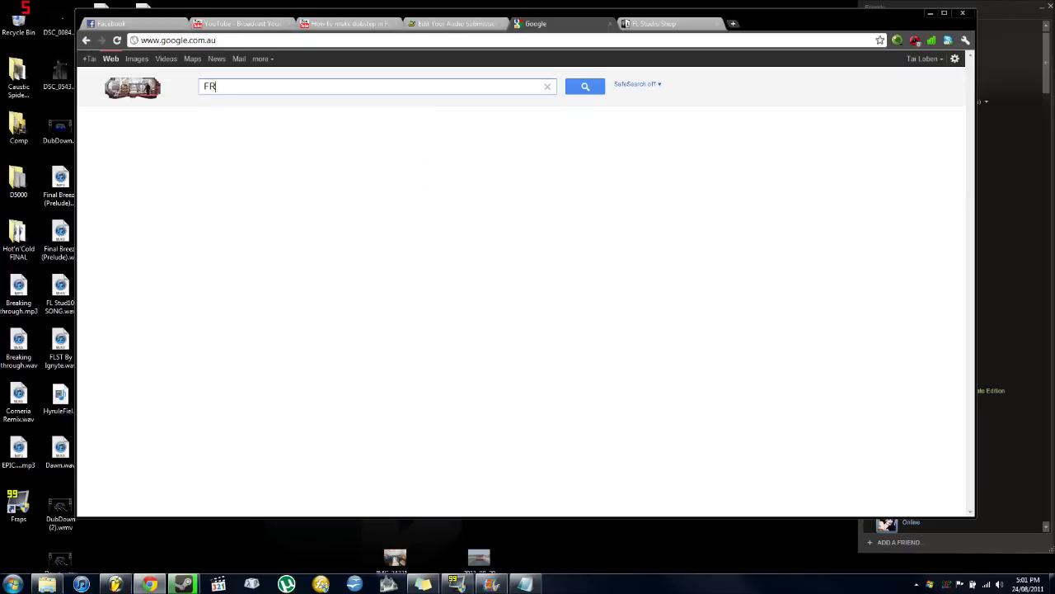
key("BackSpace")
key("BackSpace")
type("ree VST")
key("Return")
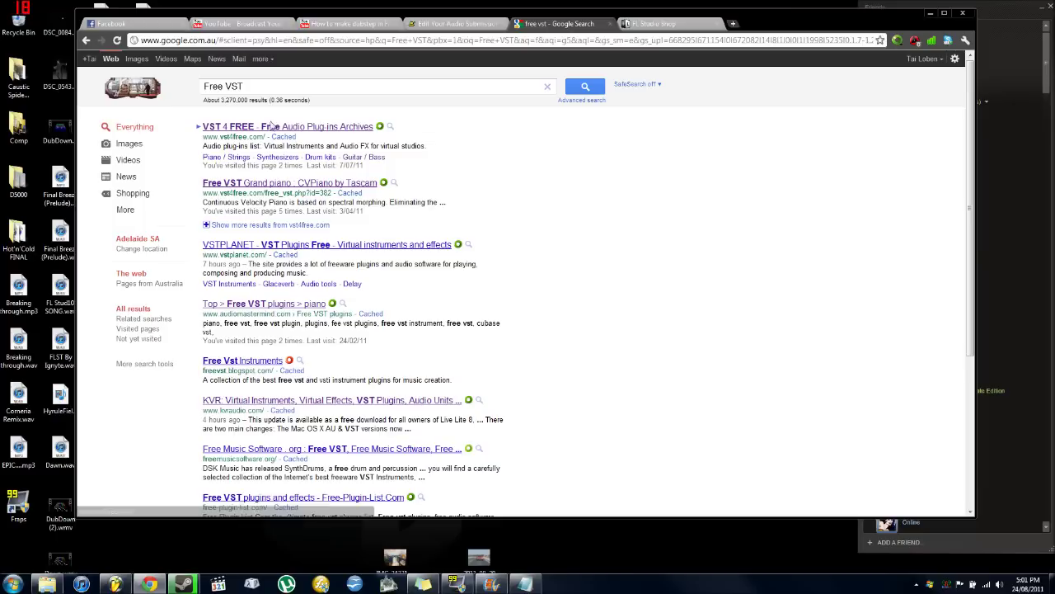
left_click(271, 128)
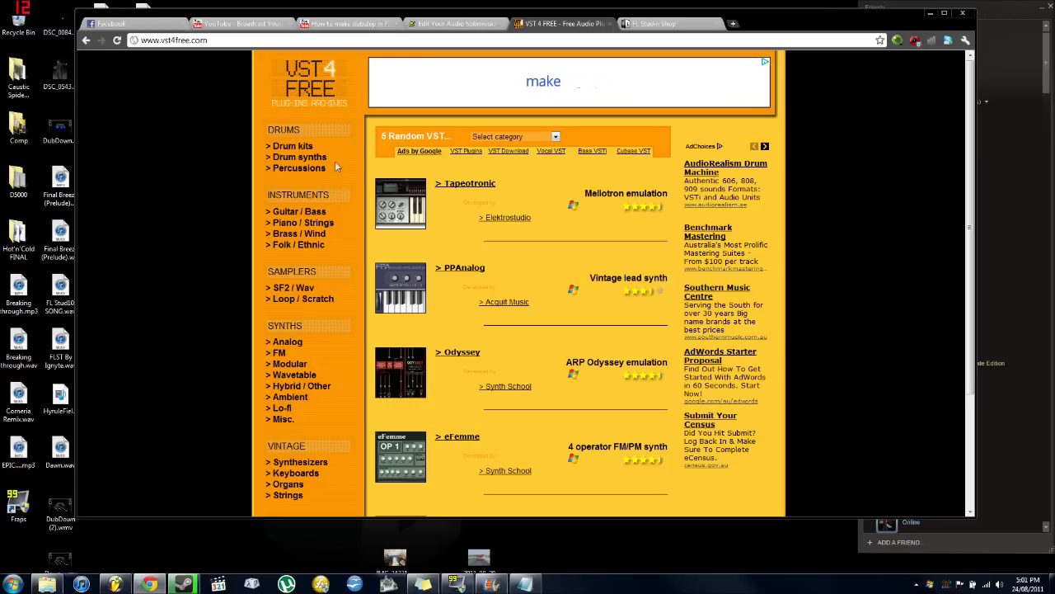
Open the Piano / Strings category and go to its second page of plug-ins.
left_click(321, 225)
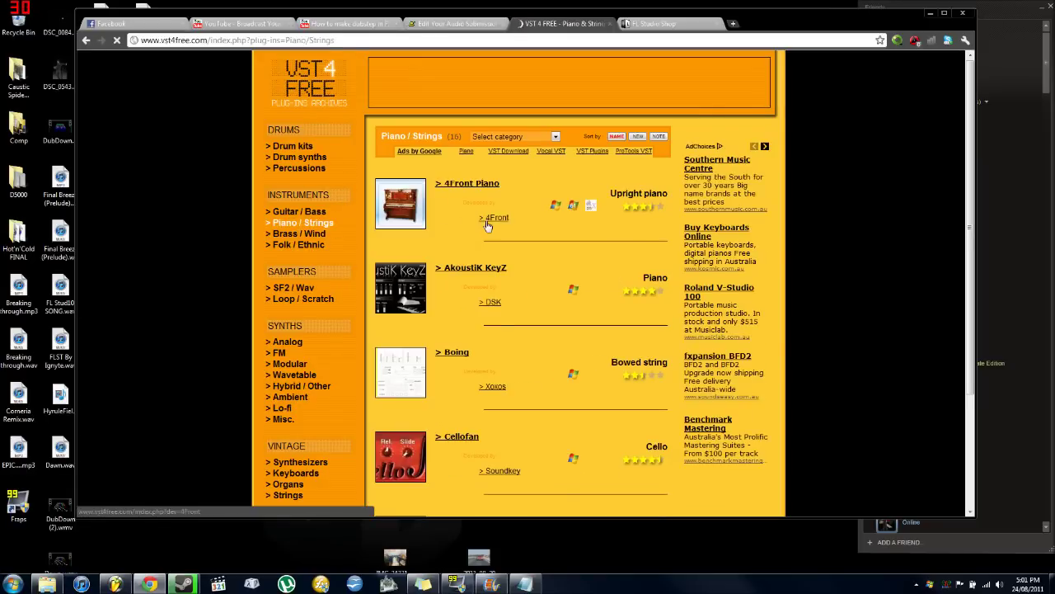
scroll(507, 263, "down", 4)
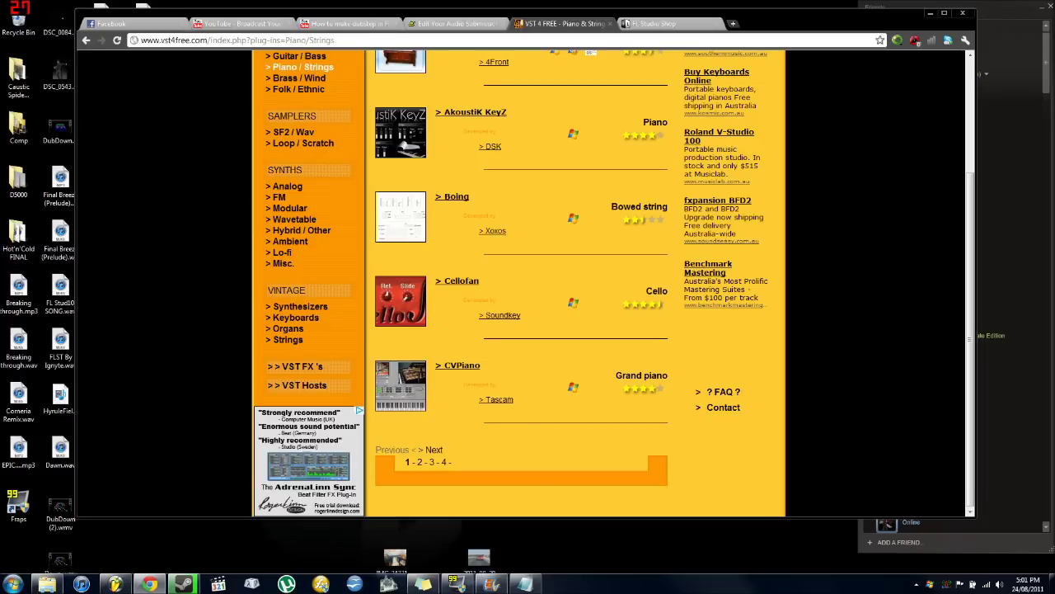
scroll(472, 378, "up", 3)
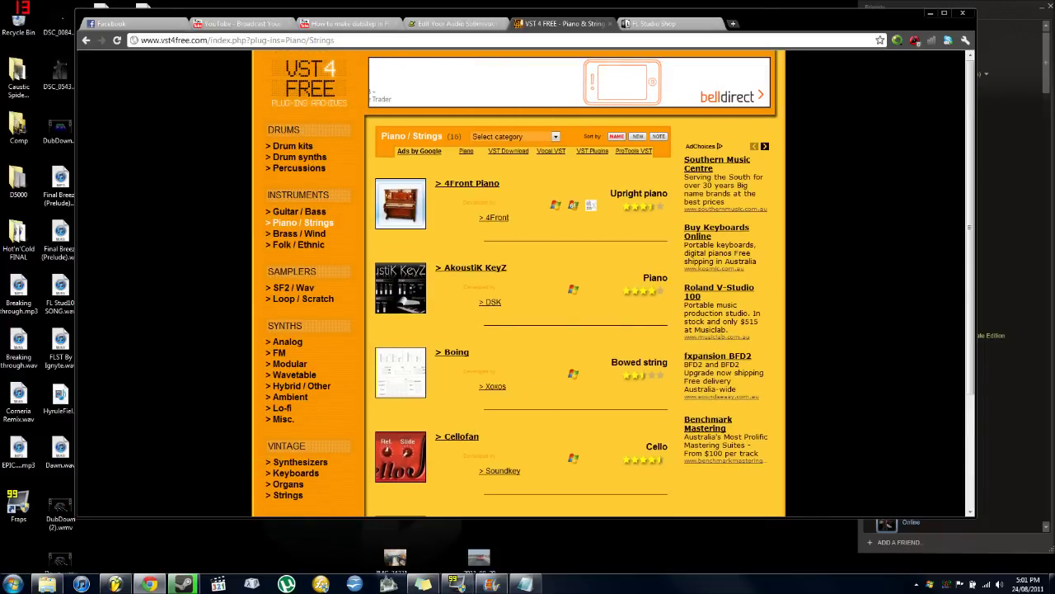
scroll(465, 376, "down", 3)
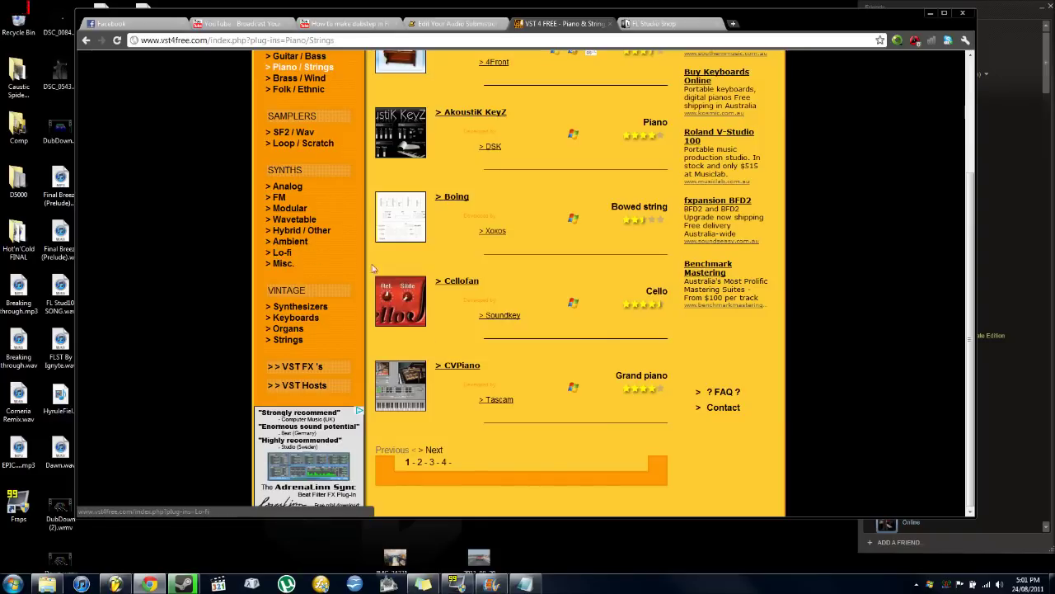
left_click(419, 461)
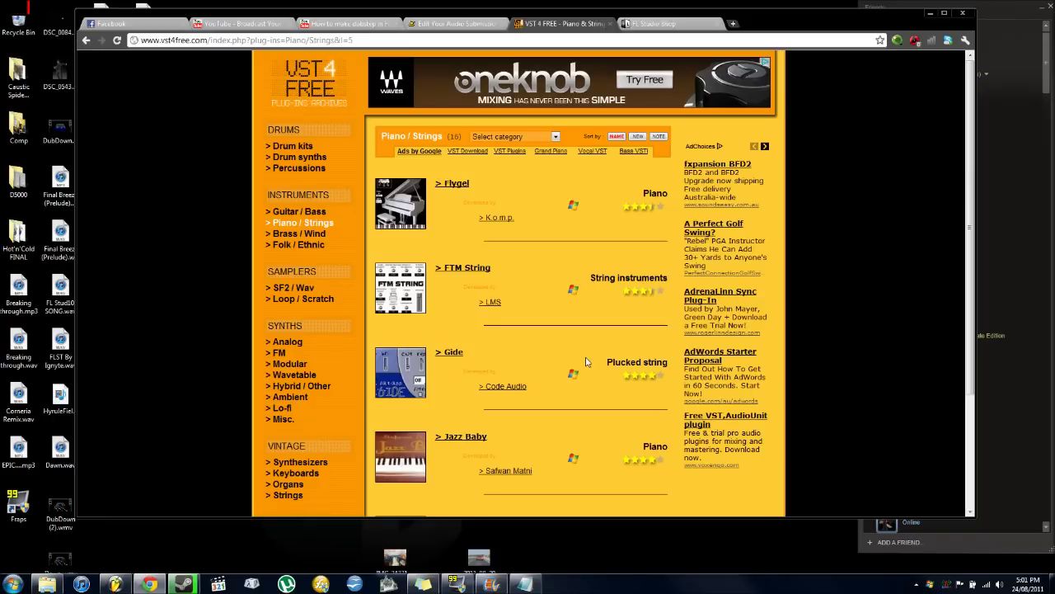
Look over the page-2 list, then switch to the Ambient synths category.
scroll(586, 361, "down", 1)
scroll(558, 356, "up", 1)
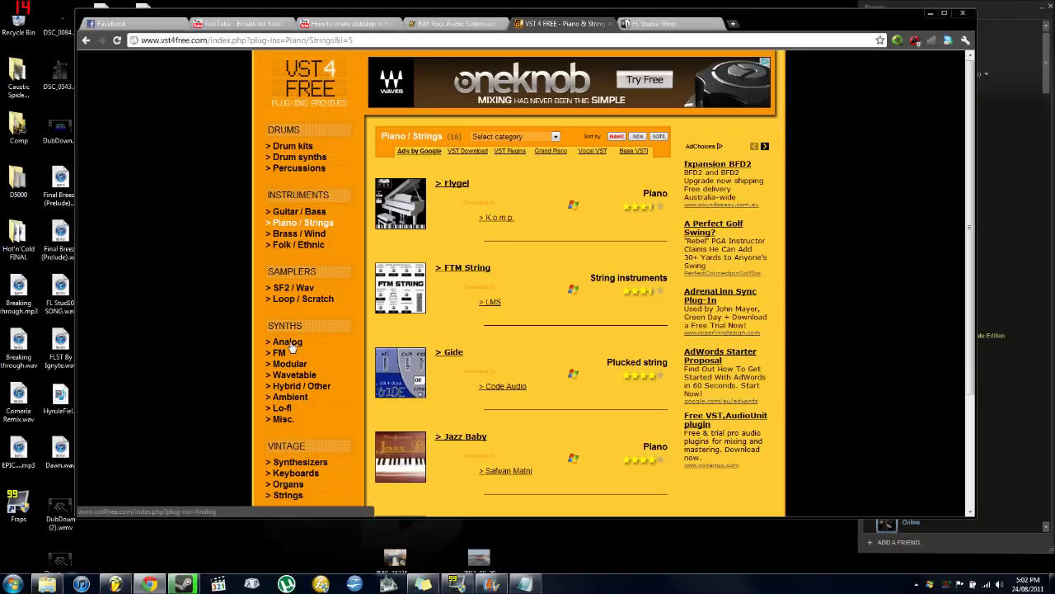
left_click(298, 397)
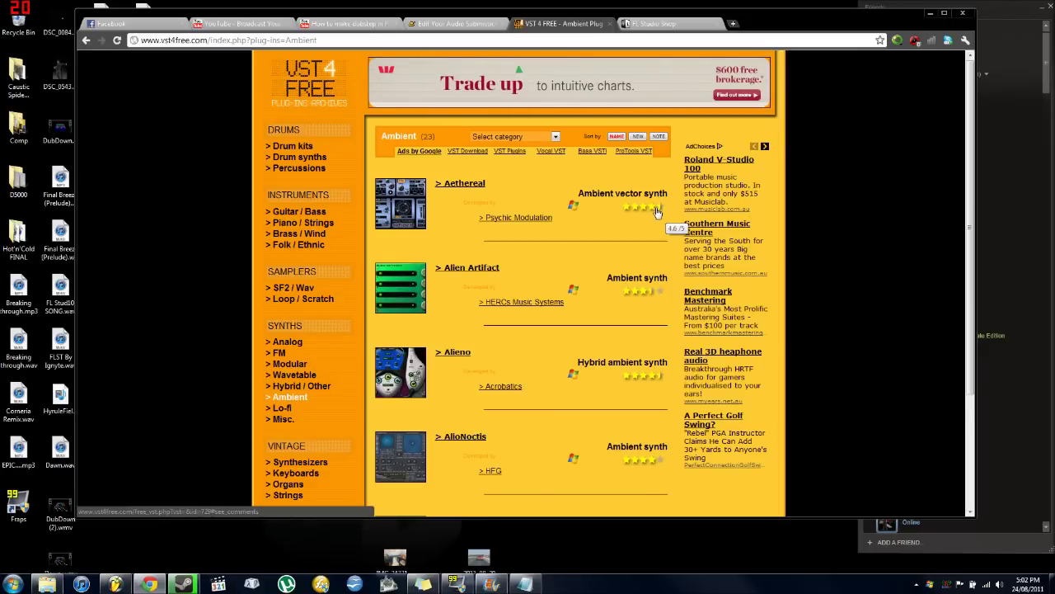
Scroll the Ambient synths list and open the Apad 4.5 plug-in page.
scroll(656, 213, "down", 3)
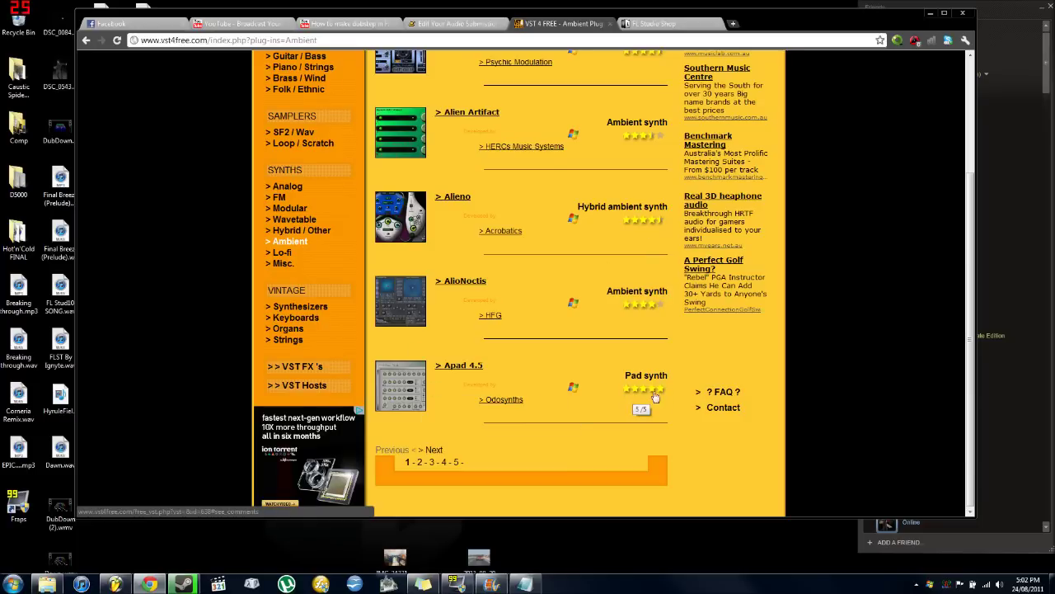
left_click(463, 370)
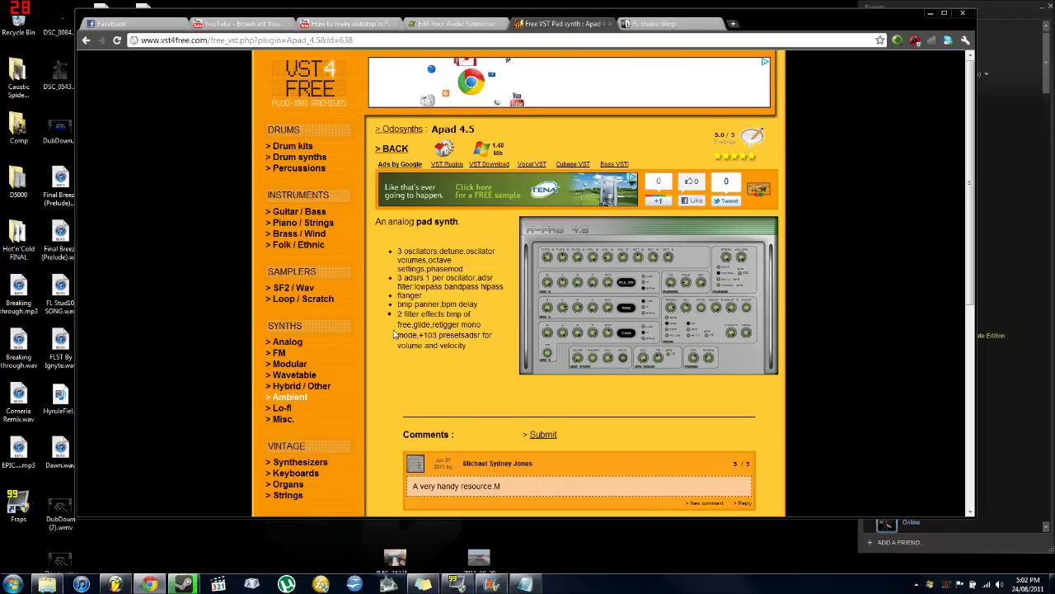
Return to the Apad 4.5 page, download the Windows apad4.zip, and open it when finished.
scroll(395, 334, "down", 3)
scroll(406, 384, "down", 3)
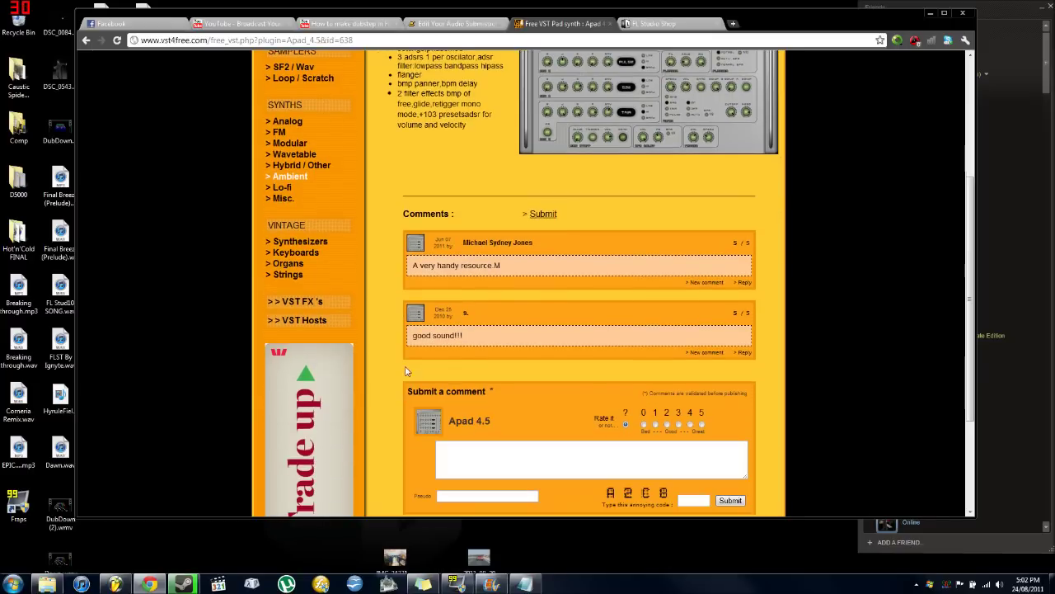
scroll(398, 343, "down", 4)
scroll(393, 330, "up", 10)
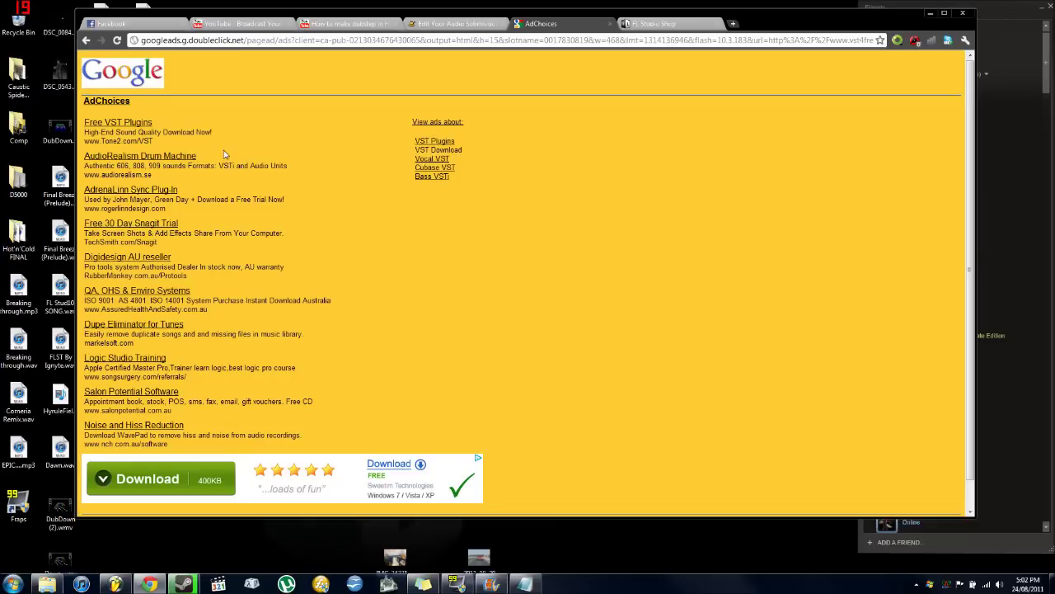
left_click(86, 40)
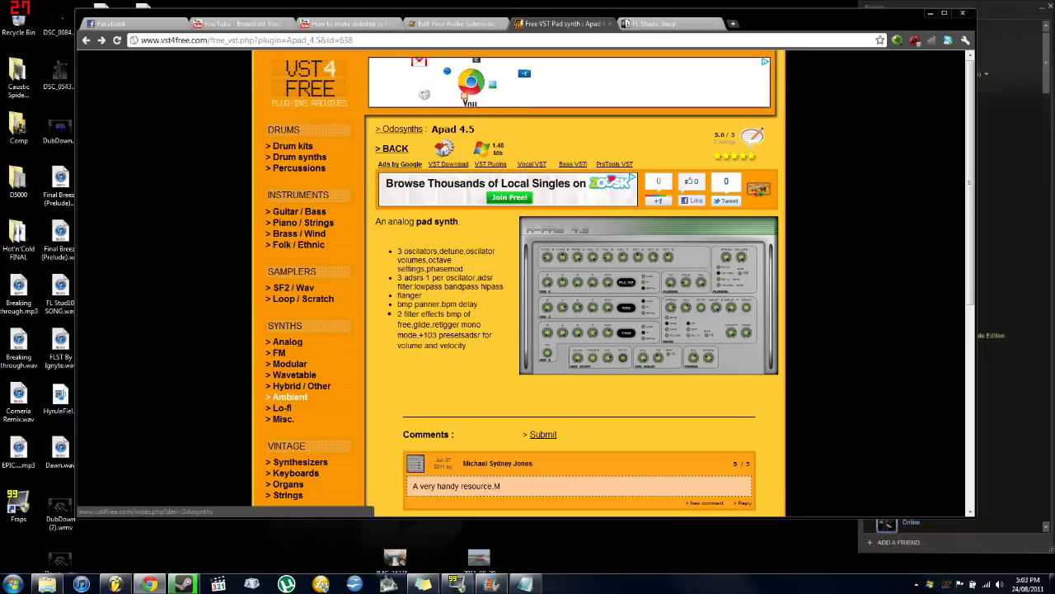
left_click(485, 151)
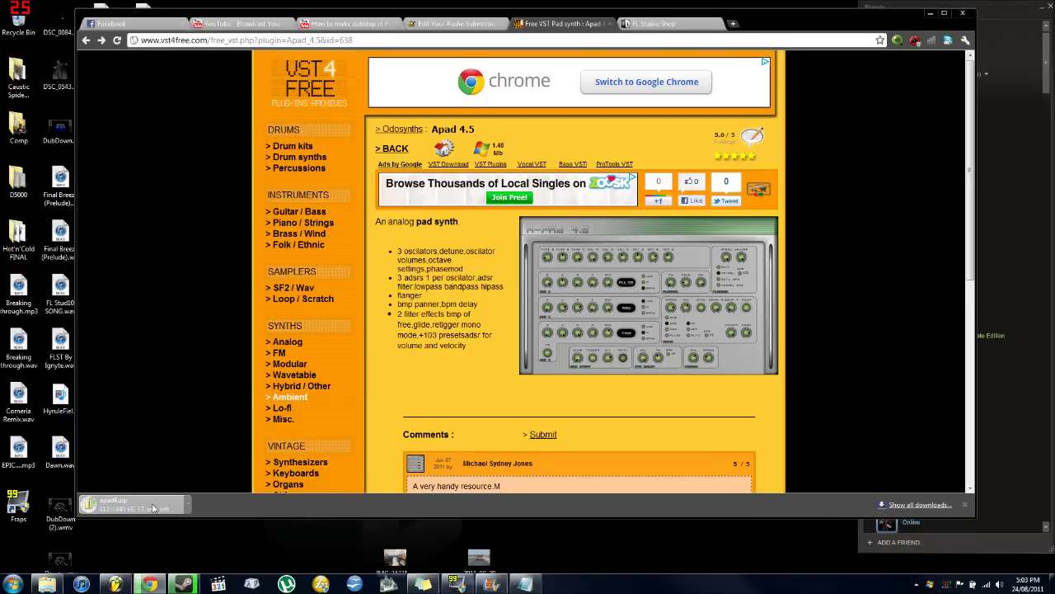
left_click(134, 506)
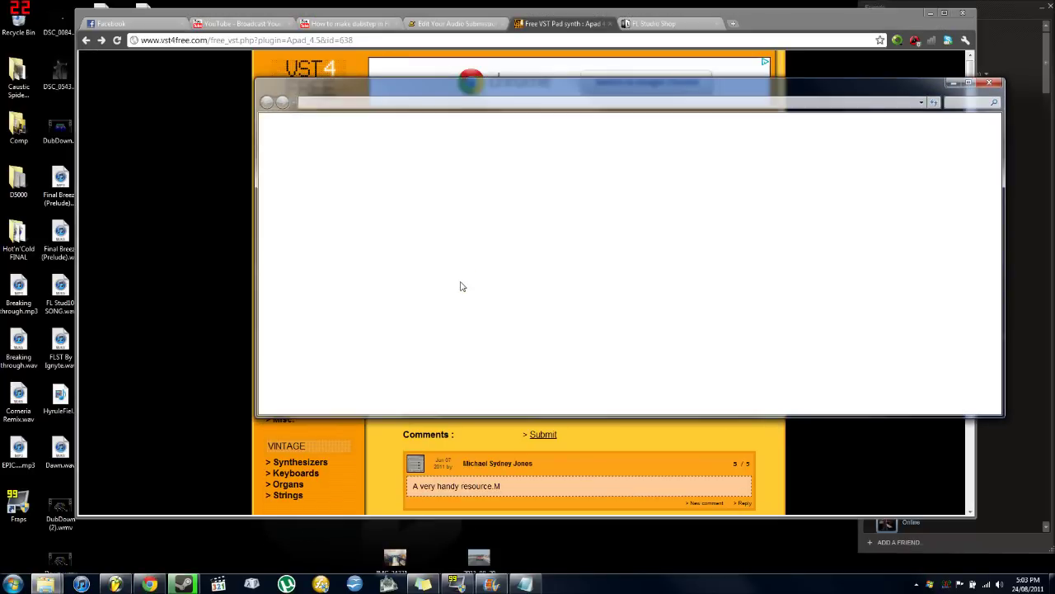
Open the apad4 folder in apad4.zip to reveal apad4.dll, and move the window right.
left_click_drag(438, 82, 370, 75)
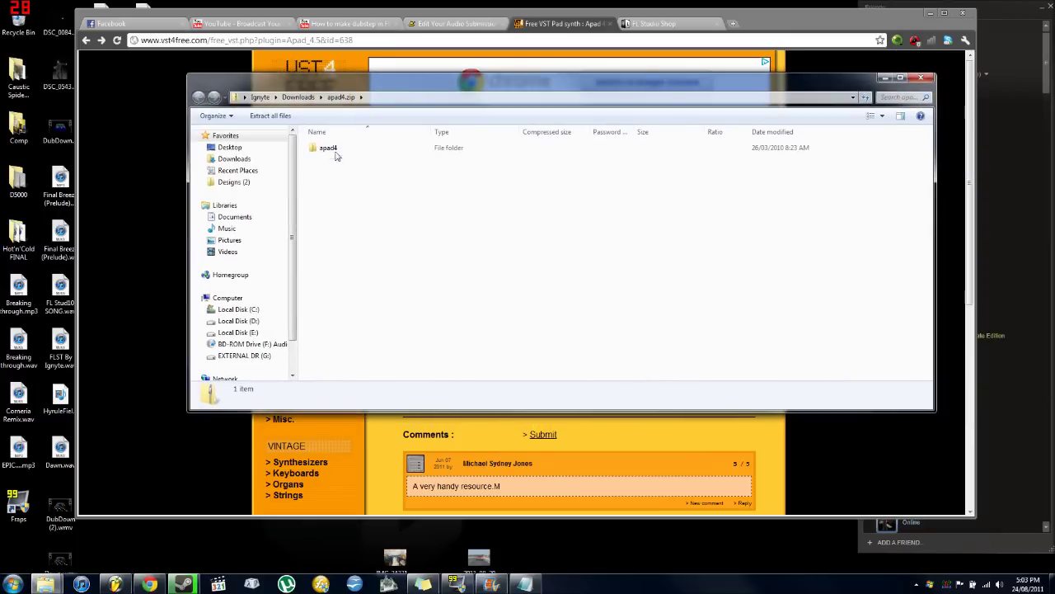
double_click(333, 148)
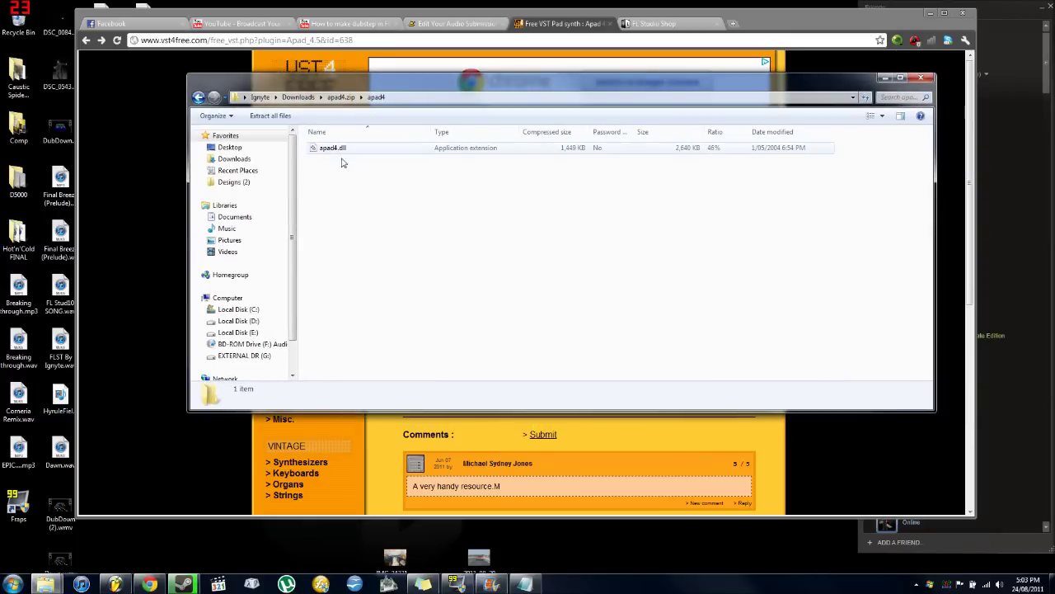
left_click(338, 149)
left_click(337, 172)
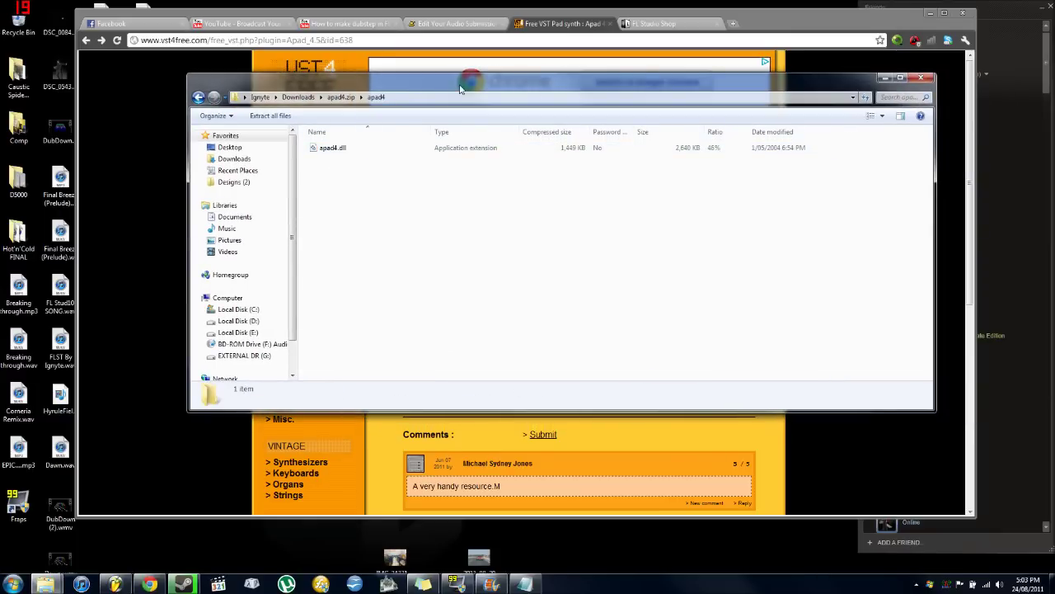
left_click_drag(460, 88, 580, 69)
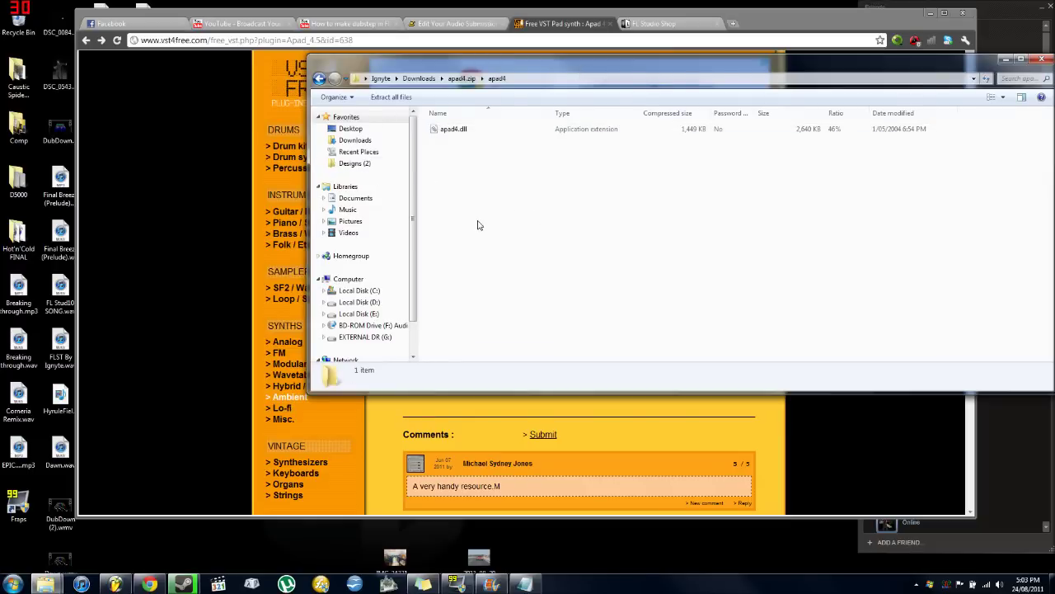
Open a second Explorer window with Win+E, size it beside the archive, and show Local Disk (C:).
key("super+e")
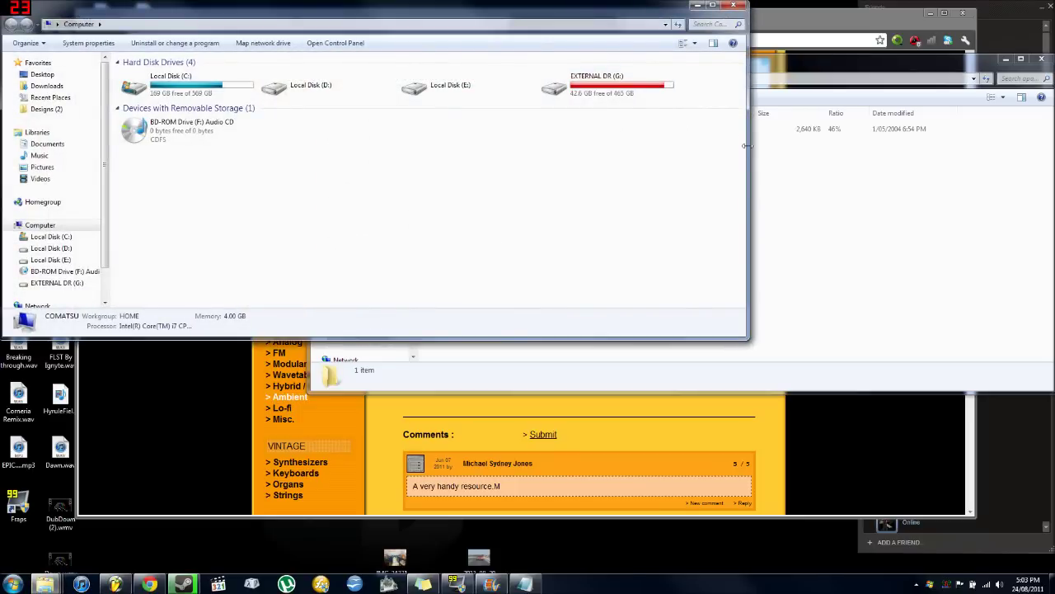
left_click(751, 151)
left_click(640, 12)
left_click_drag(748, 107, 375, 107)
mouse_move(330, 2)
left_mouse_down()
mouse_move(333, 161)
mouse_move(333, 12)
left_mouse_up()
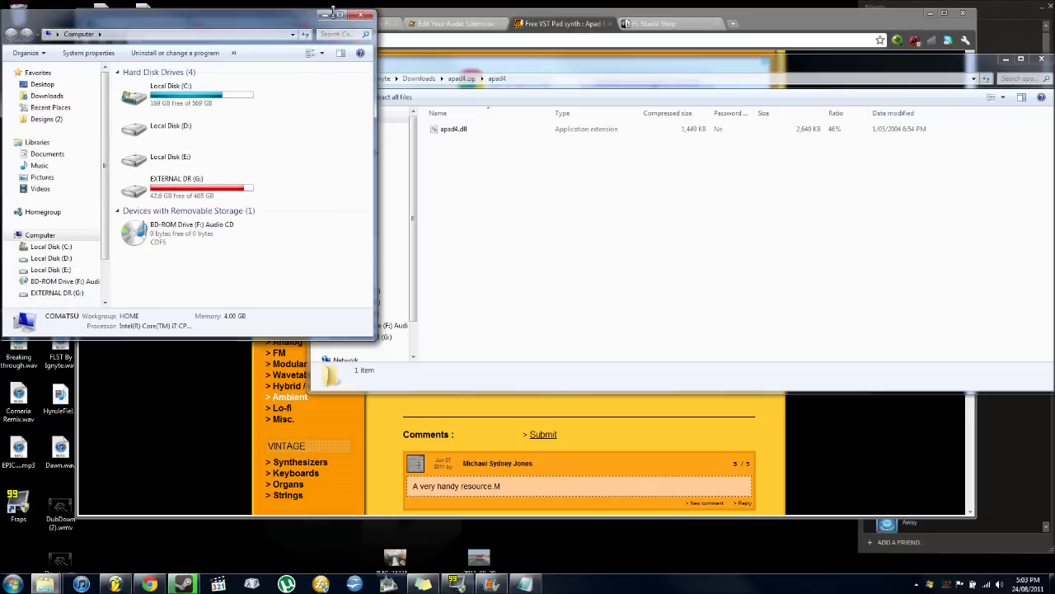
left_click_drag(264, 25, 404, 168)
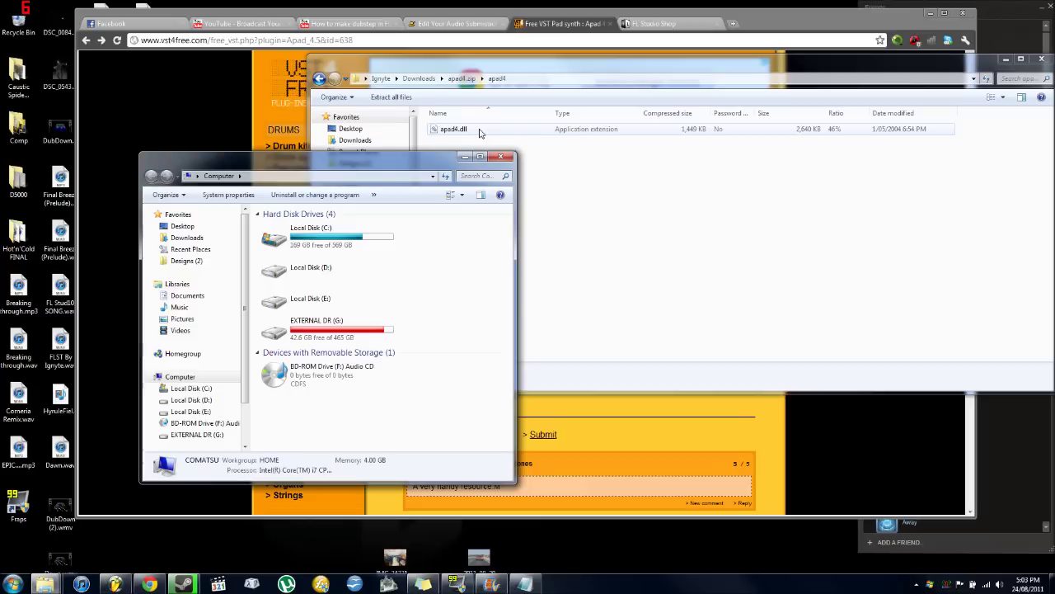
left_click(538, 145)
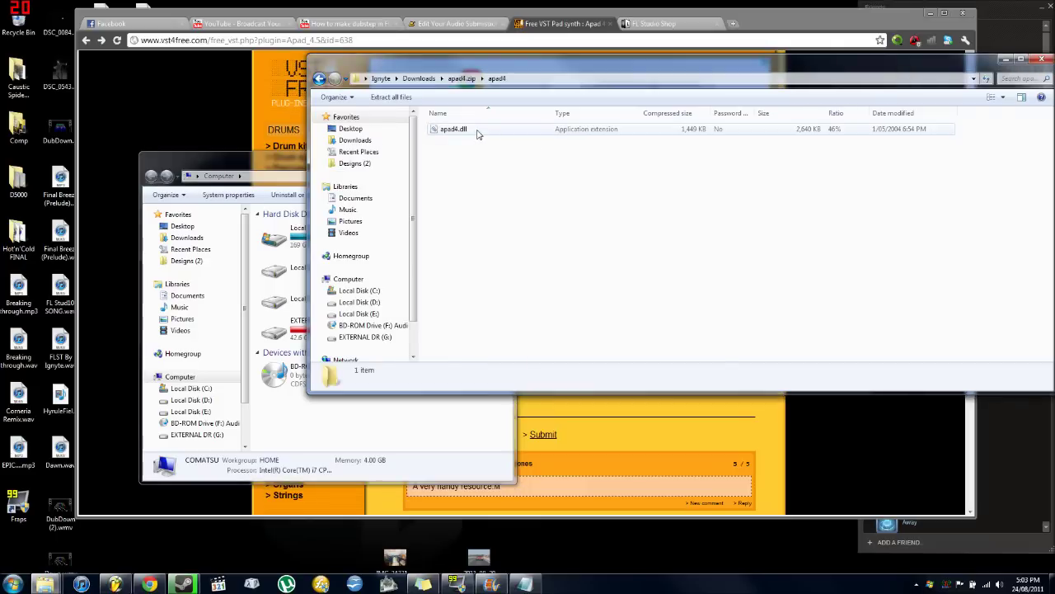
left_click(295, 168)
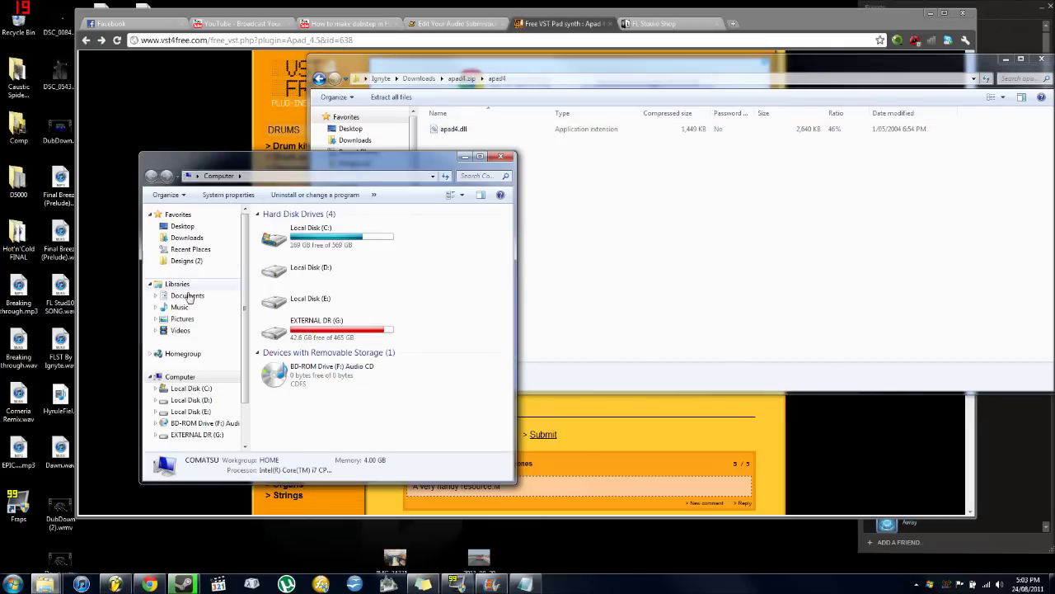
left_click(191, 388)
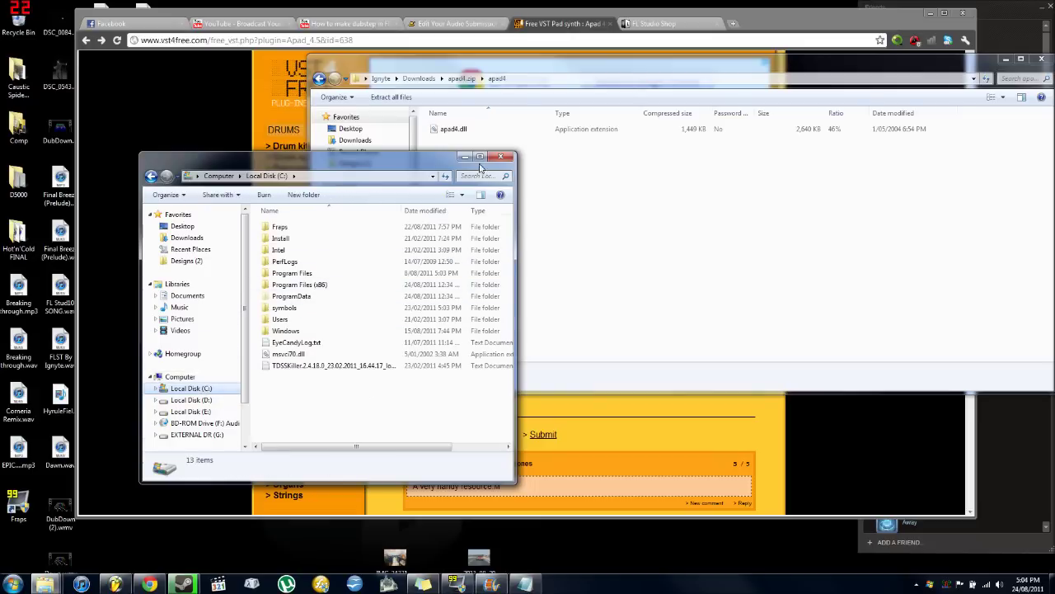
Move the narrowed apad4 archive window to the right and browse the Program Files folders on Local Disk (C:).
mouse_move(564, 73)
left_mouse_down()
mouse_move(585, 71)
mouse_move(557, 73)
left_mouse_up()
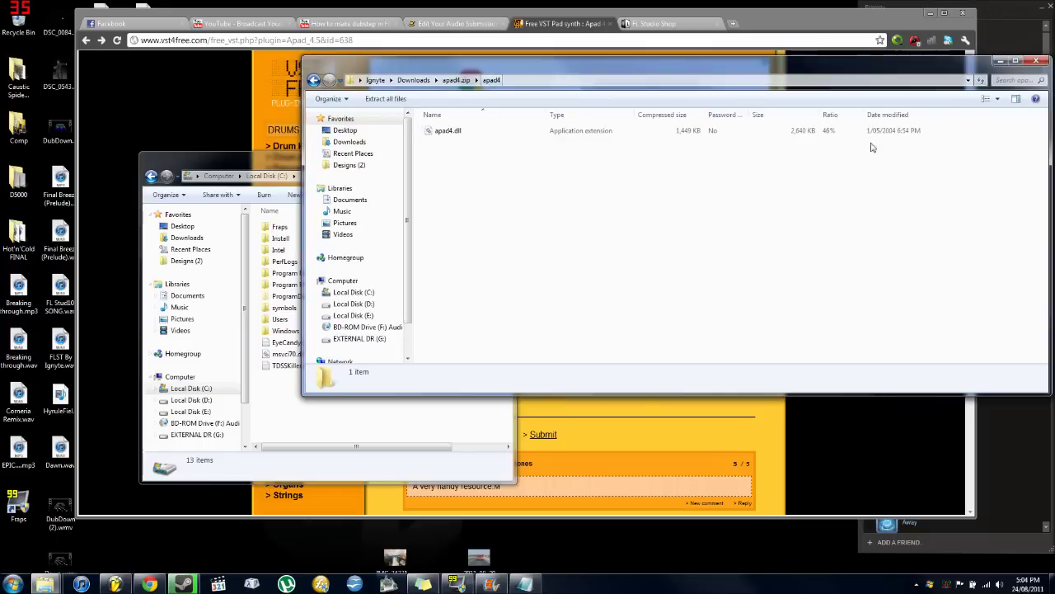
left_click_drag(1053, 116, 724, 112)
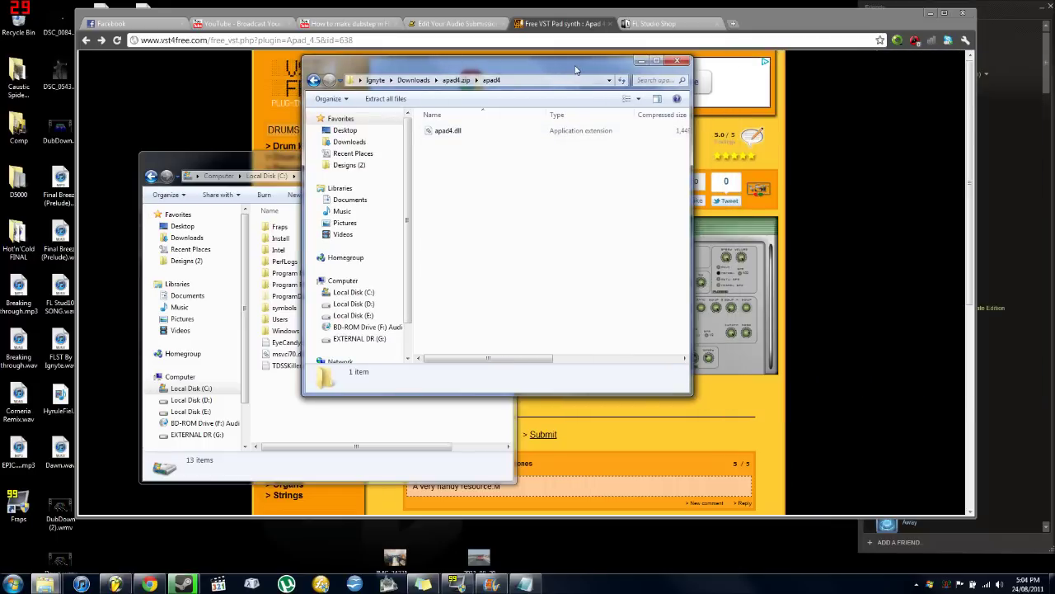
left_click_drag(577, 66, 882, 60)
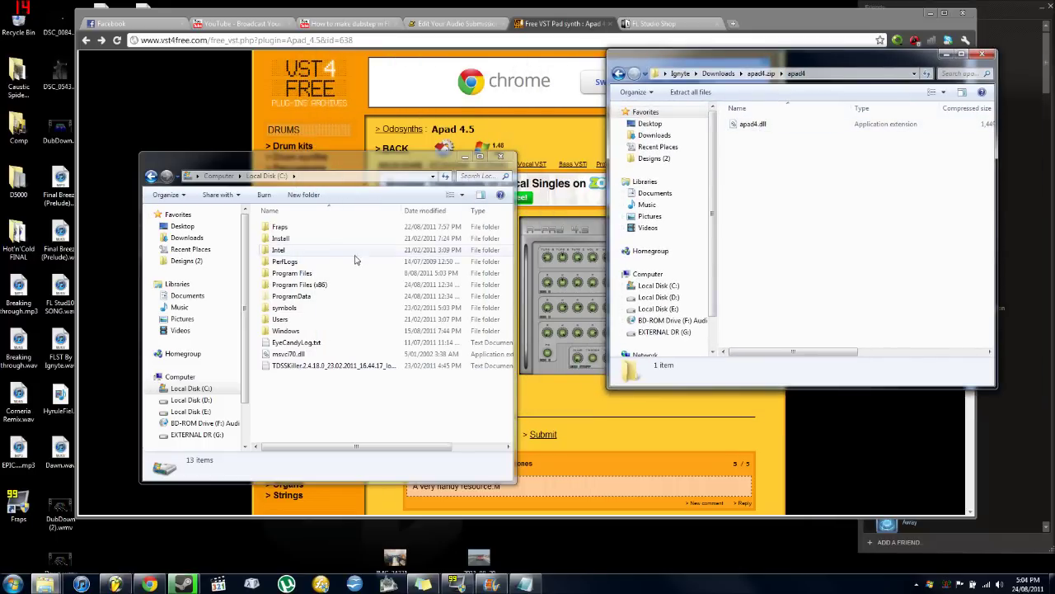
double_click(299, 285)
left_click_drag(511, 243, 511, 330)
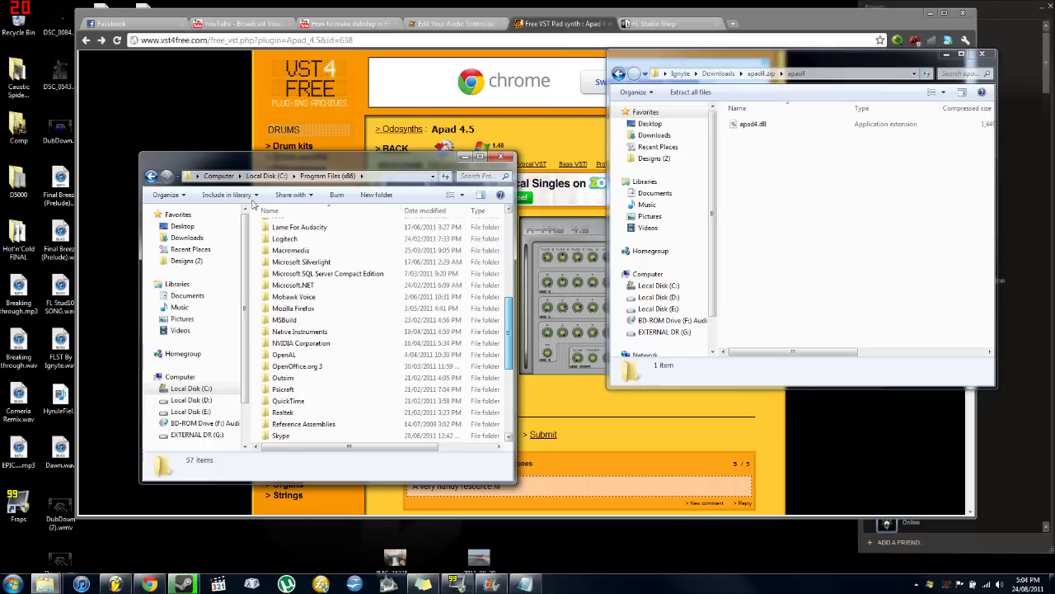
key("BackSpace")
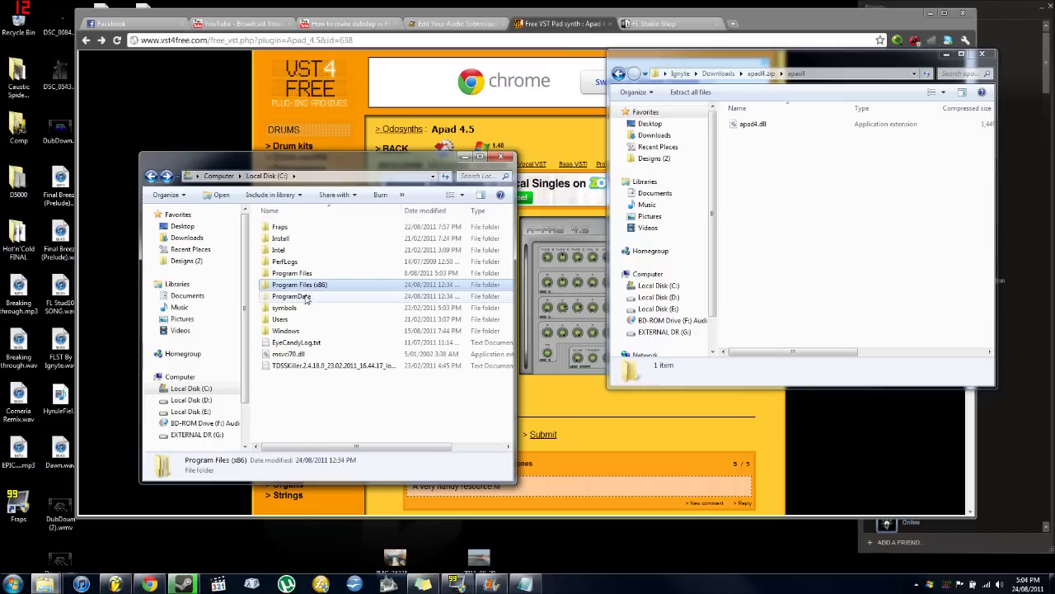
double_click(323, 274)
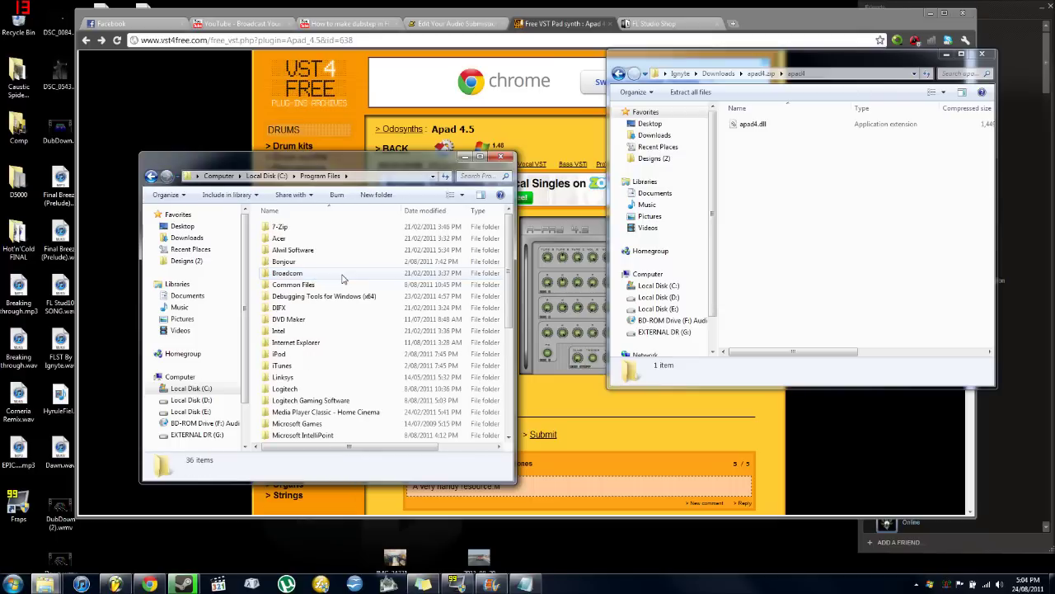
key("BackSpace")
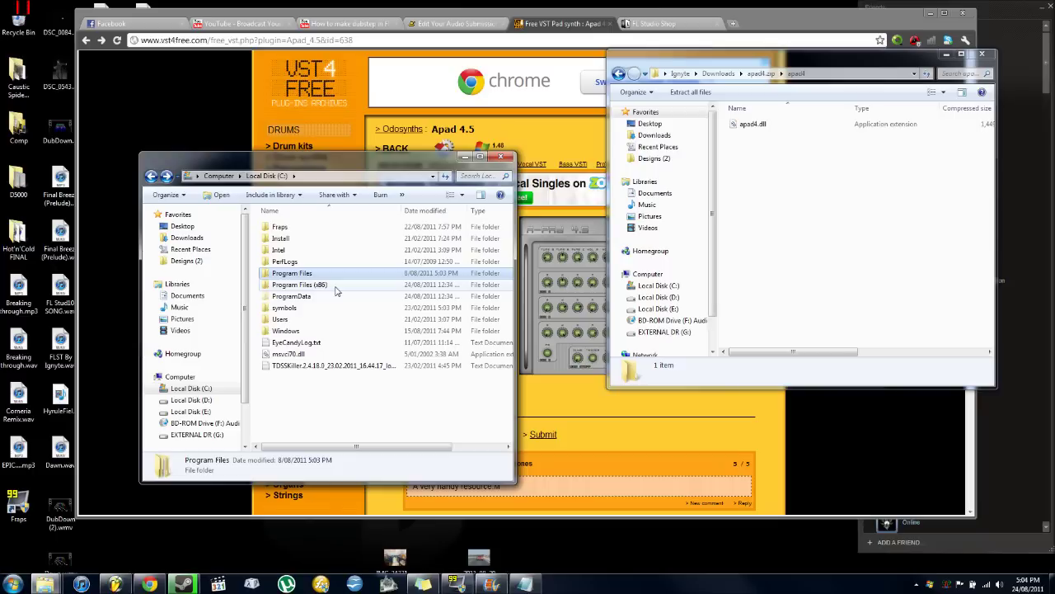
Open Program Files (x86) > VstPlugins, peek inside Grizzly, and return to VstPlugins.
left_click(299, 285)
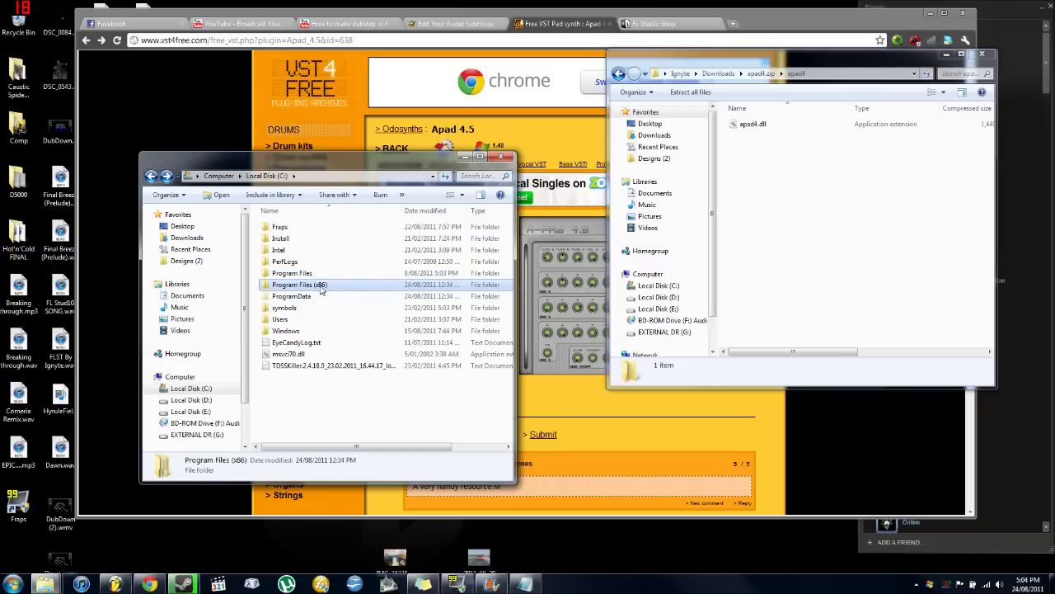
double_click(334, 287)
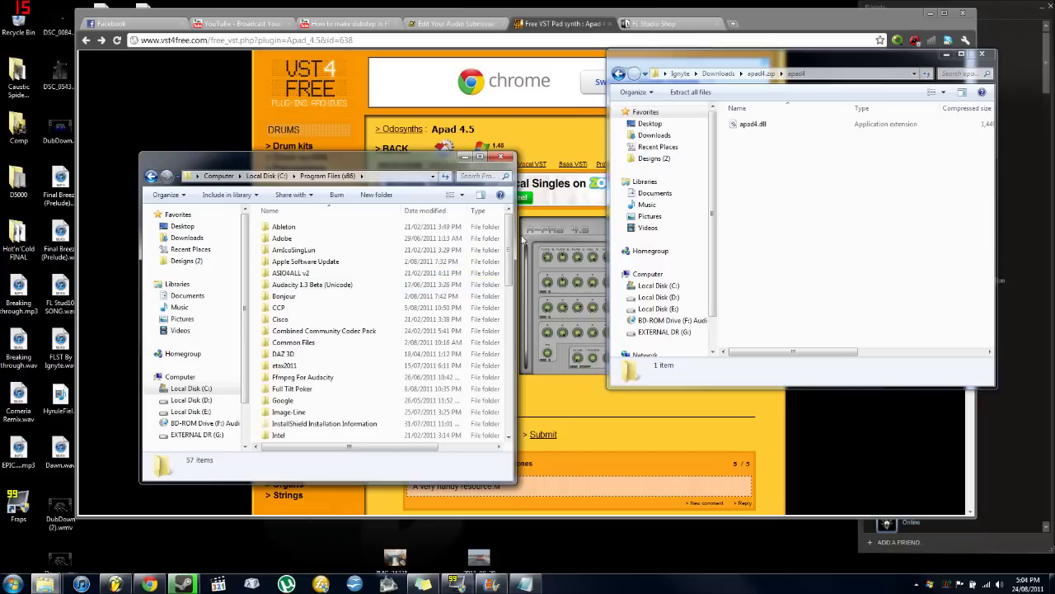
scroll(501, 321, "down", 6)
scroll(501, 322, "up", 2)
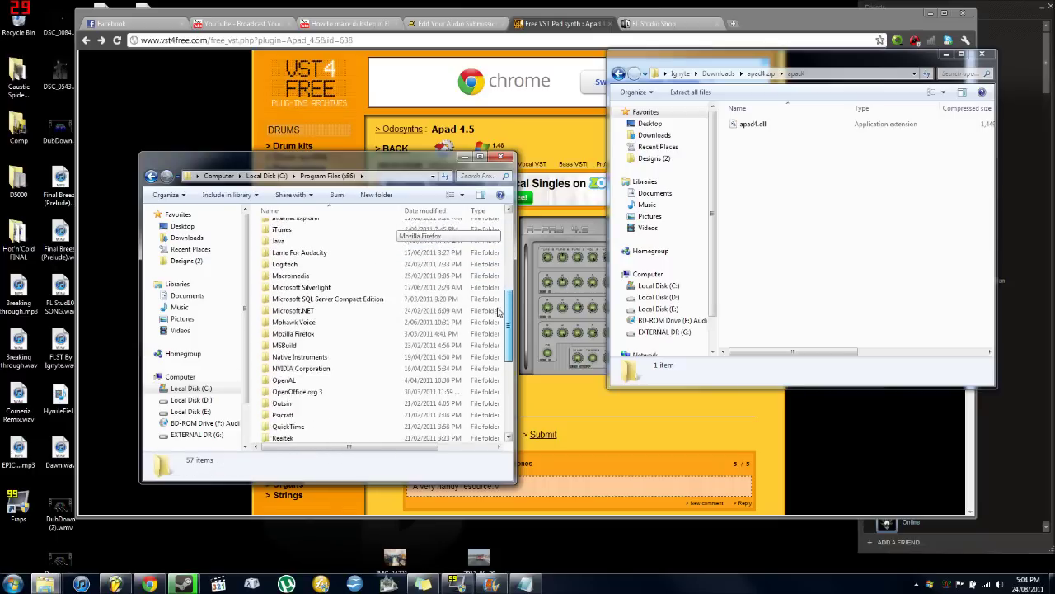
scroll(497, 346, "down", 5)
scroll(346, 370, "down", 1)
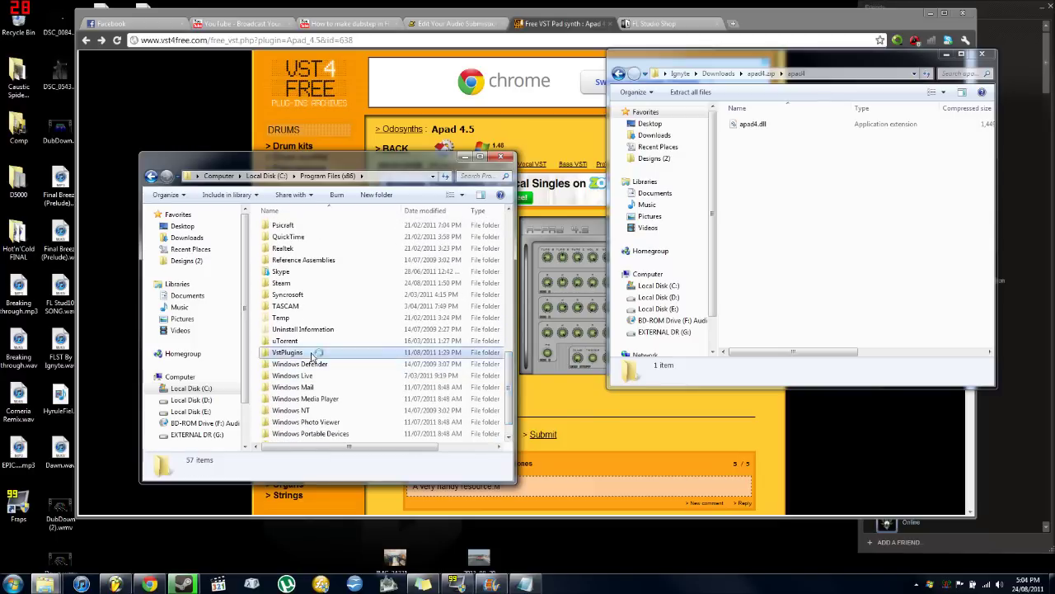
double_click(346, 370)
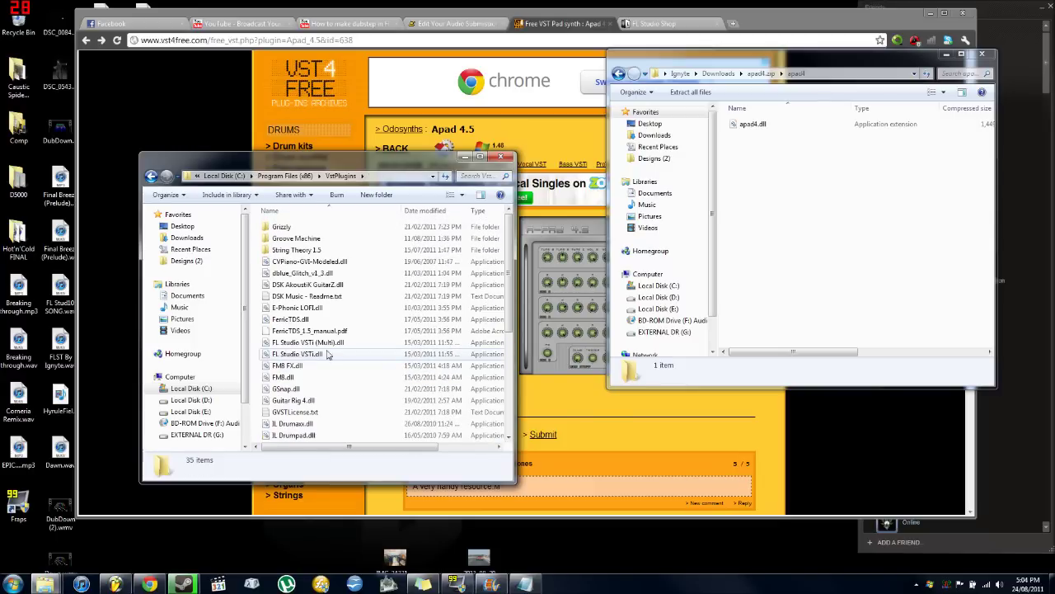
double_click(303, 230)
key("BackSpace")
scroll(307, 429, "down", 5)
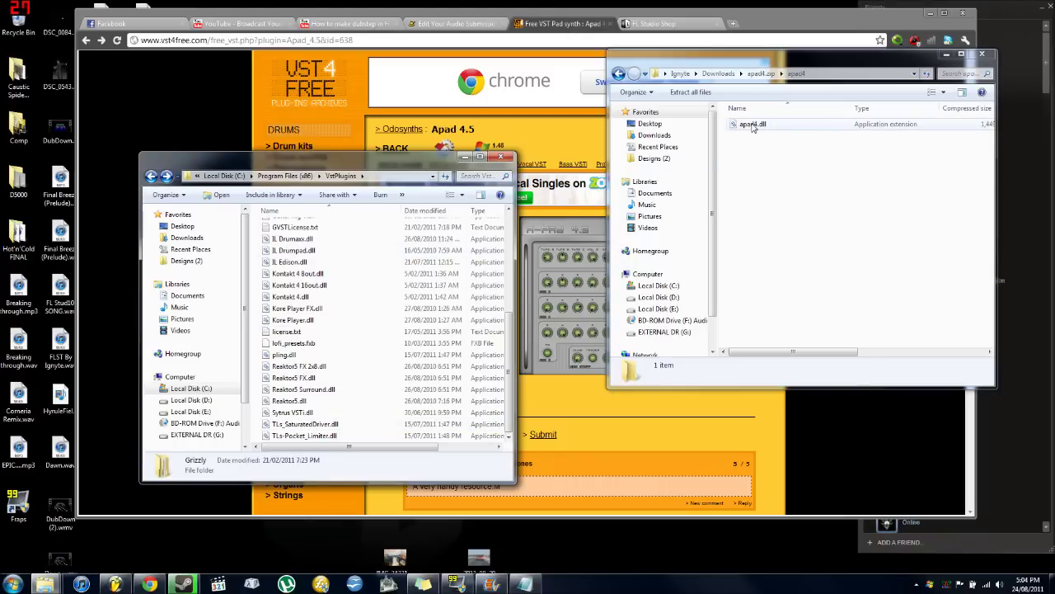
Drag apad4.dll from the zip into VstPlugins, approve administrator access, then close the archive window.
left_click_drag(753, 124, 528, 224)
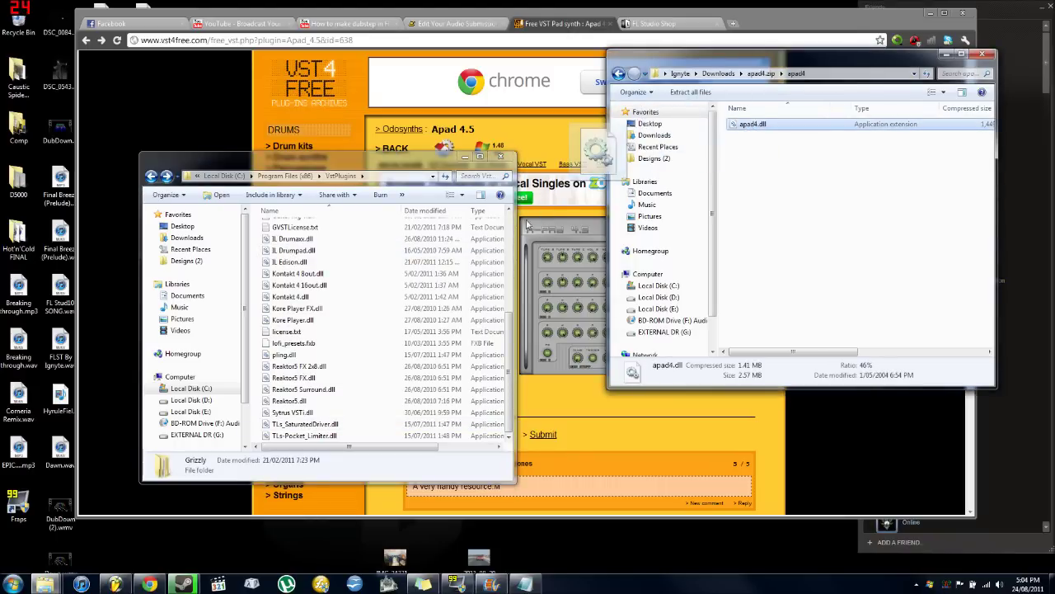
left_click_drag(434, 355, 503, 363)
left_click(516, 347)
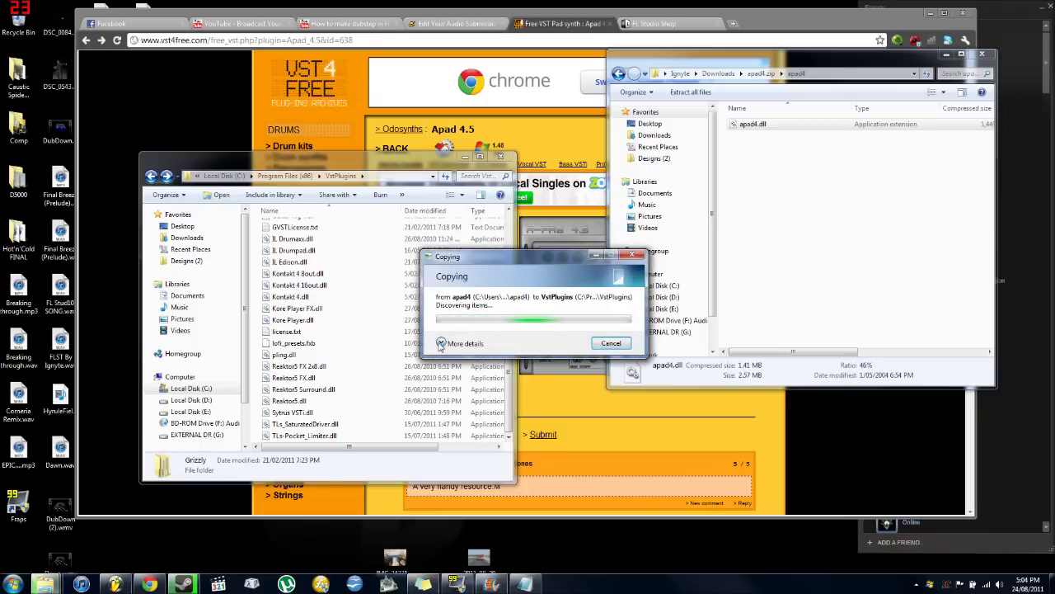
left_click(441, 343)
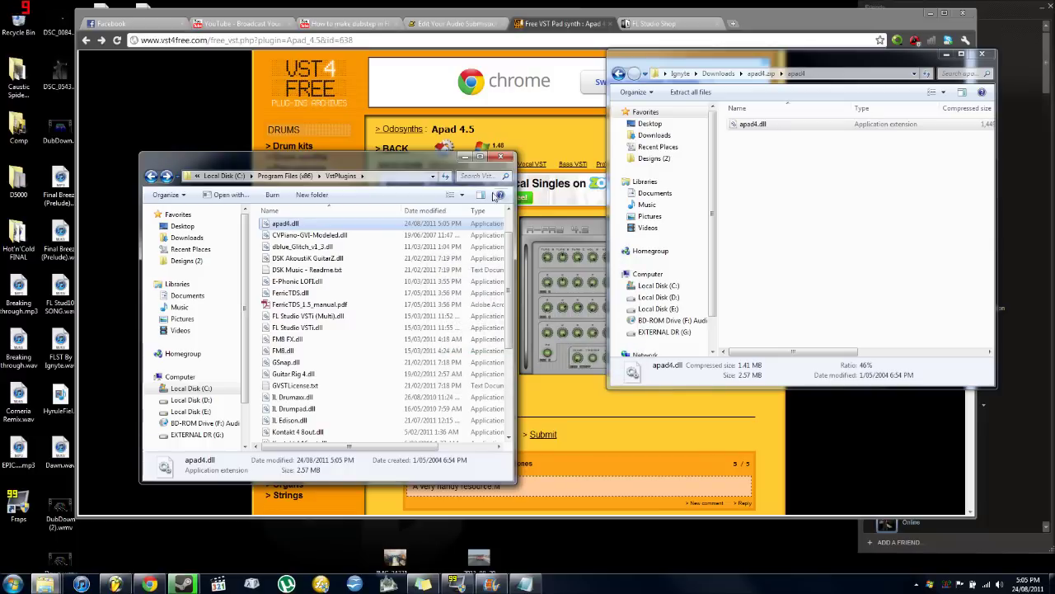
left_click(981, 54)
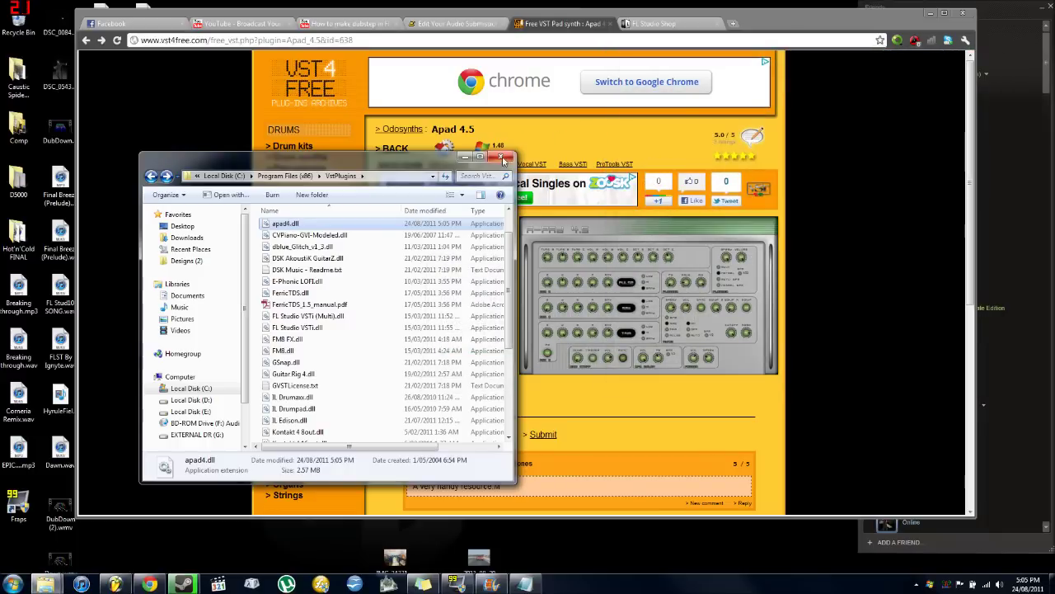
Move the VstPlugins window aside, bring FL Studio back from the taskbar, and reposition the pattern window.
left_click_drag(368, 157, 484, 123)
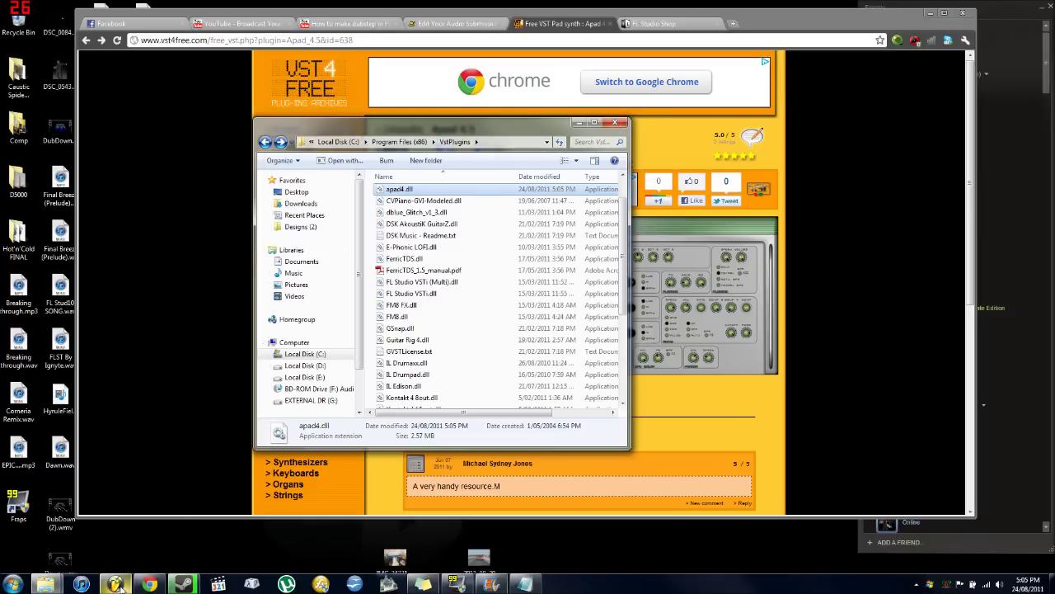
mouse_move(116, 583)
left_click(115, 520)
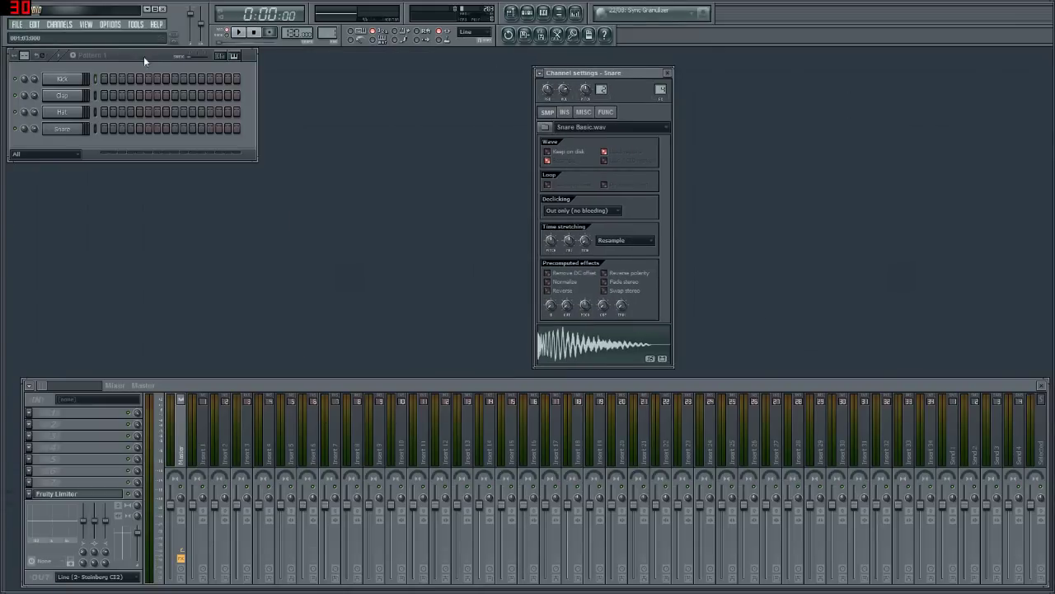
left_click_drag(143, 56, 210, 69)
Browse the full Select generator plugin list via Kick's Insert > More..., then close it.
right_click(148, 89)
mouse_move(169, 205)
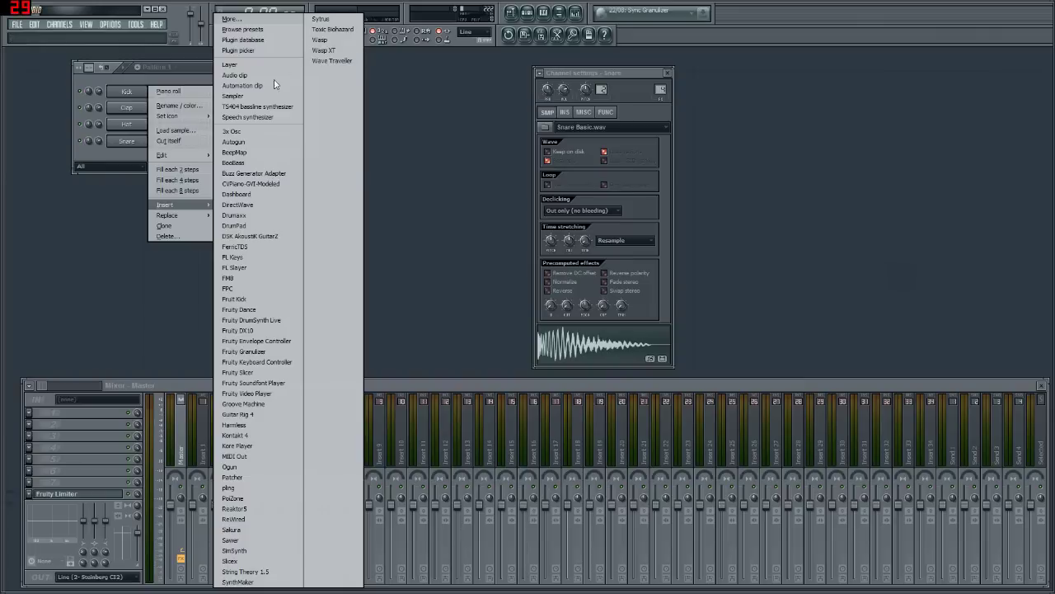
left_click(260, 23)
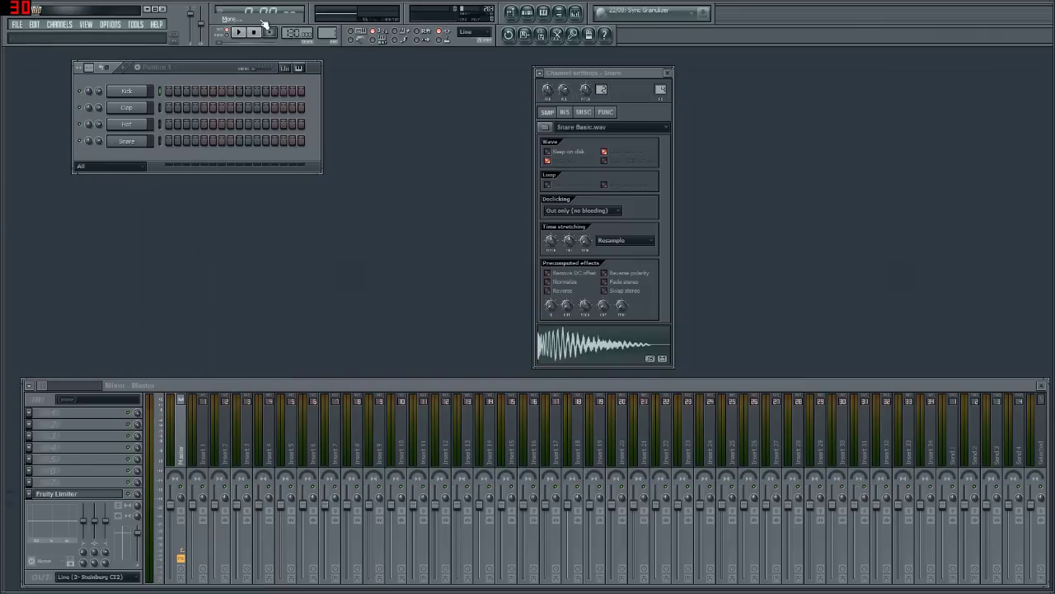
left_click_drag(540, 9, 573, 7)
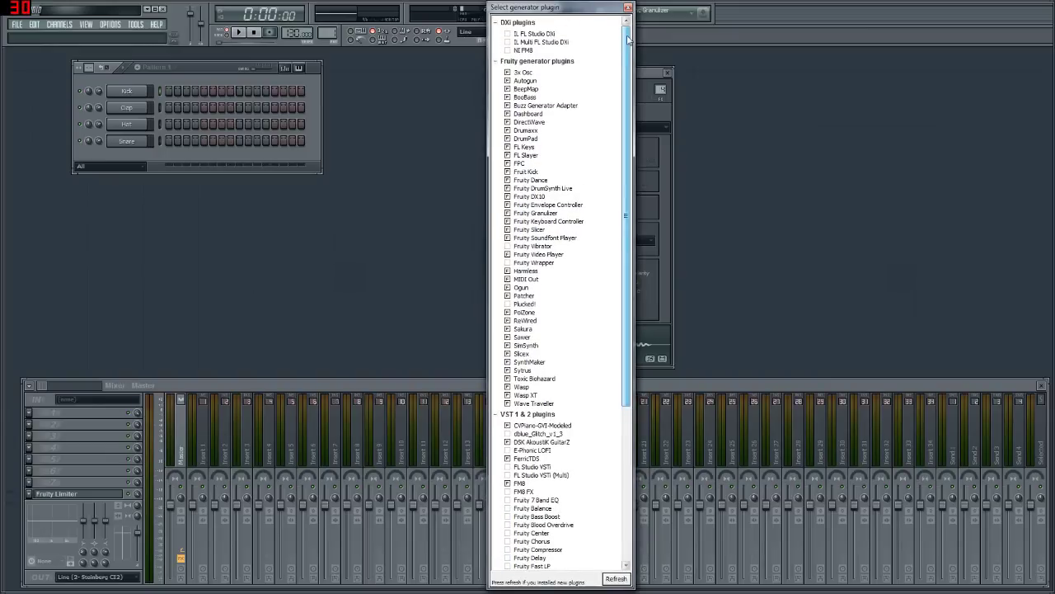
left_click_drag(628, 40, 629, 193)
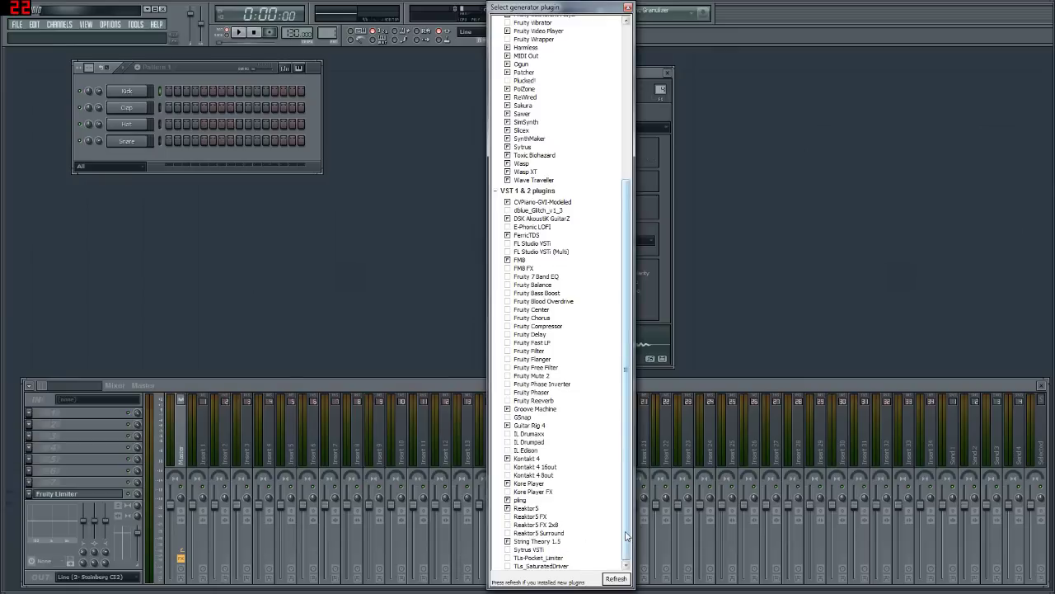
key("Escape")
left_click(110, 24)
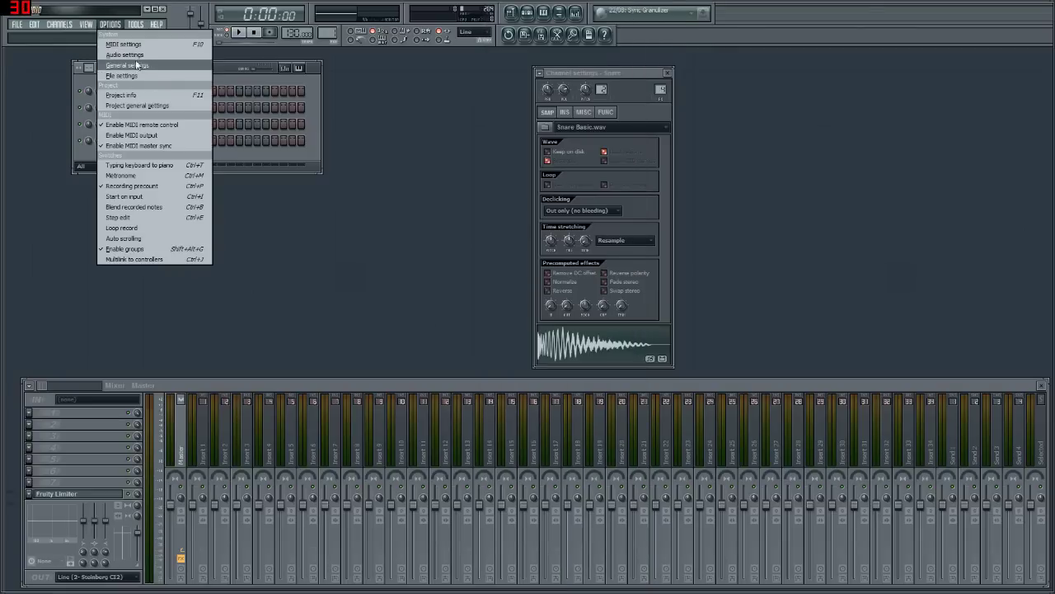
left_click(123, 44)
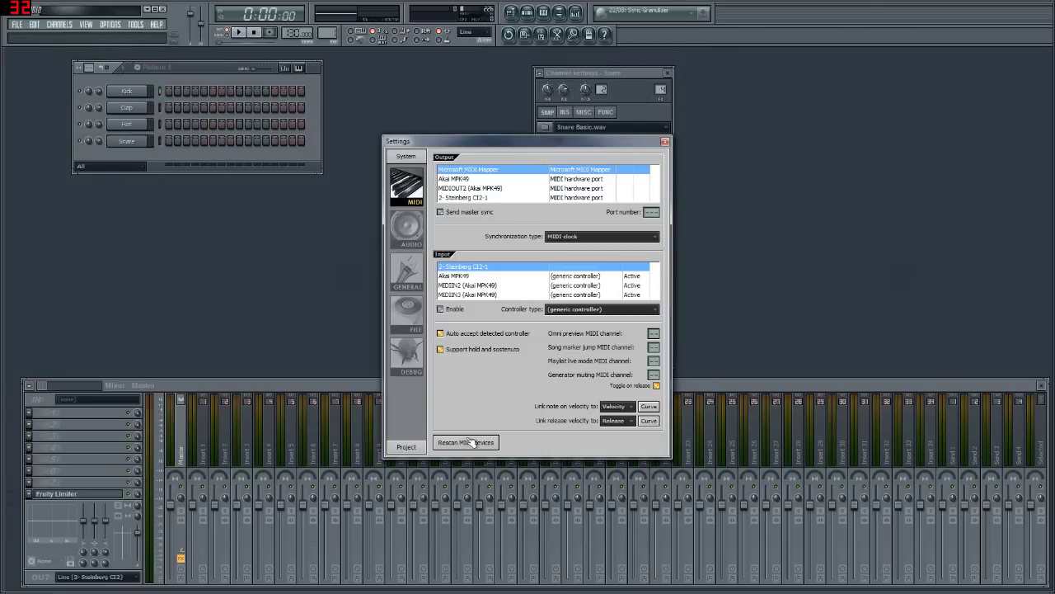
left_click(460, 277)
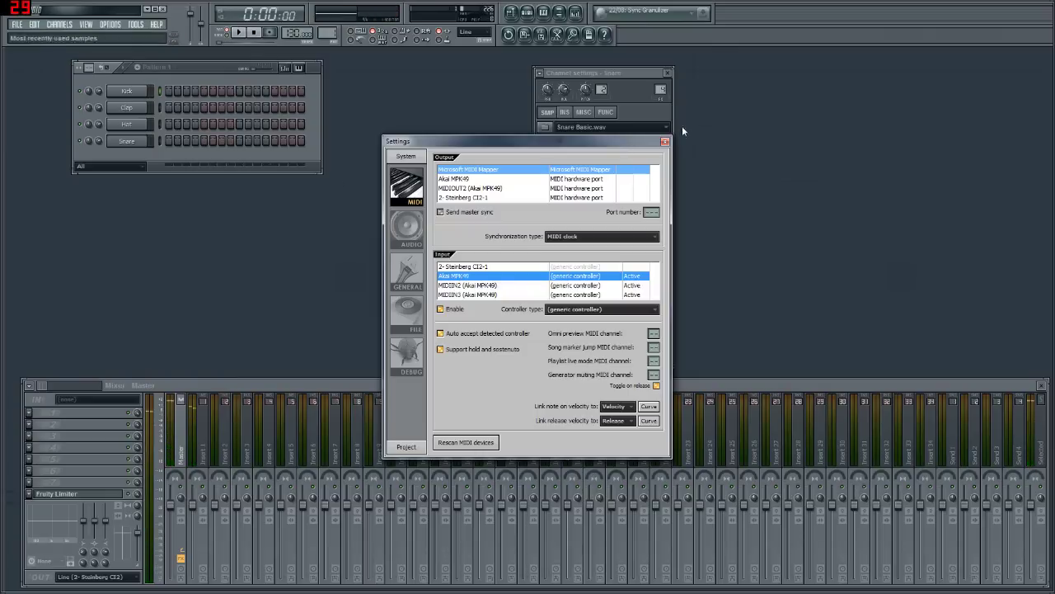
left_click(664, 141)
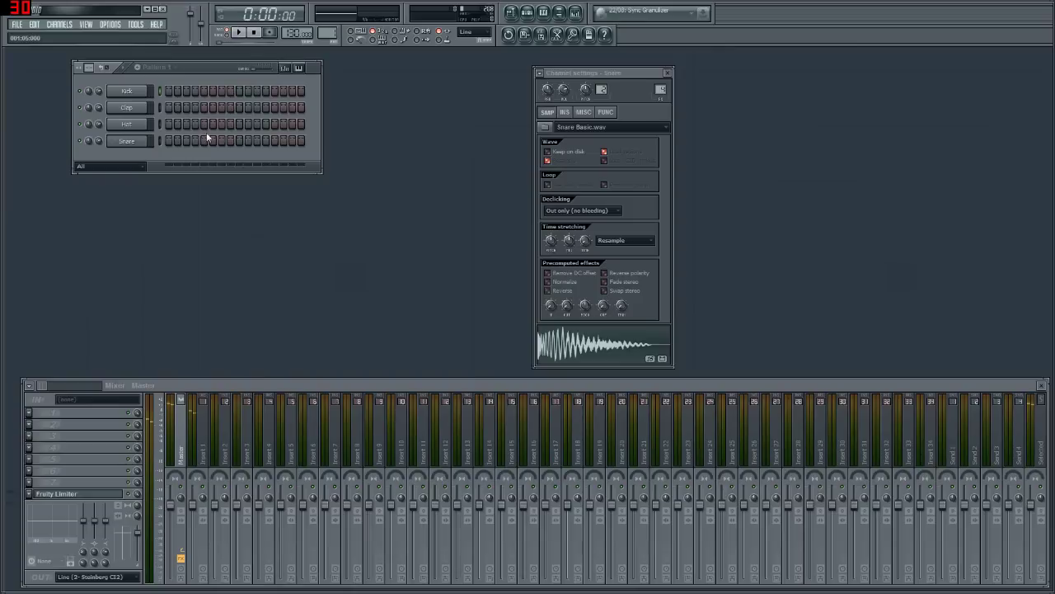
right_click(122, 89)
Reopen the Select generator plugin list and scroll through its plugin entries.
mouse_move(189, 220)
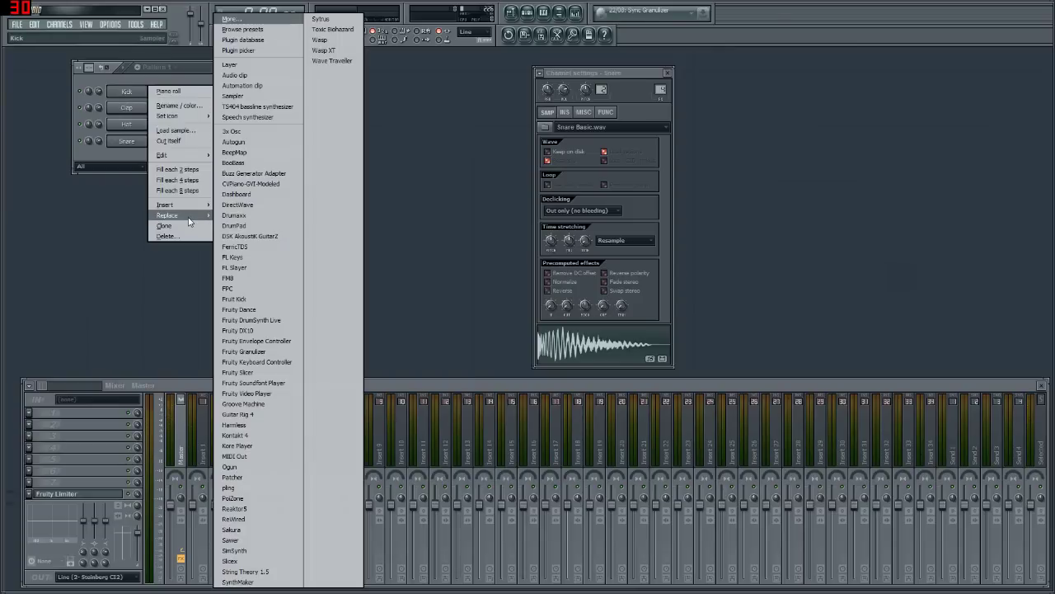
left_click(257, 19)
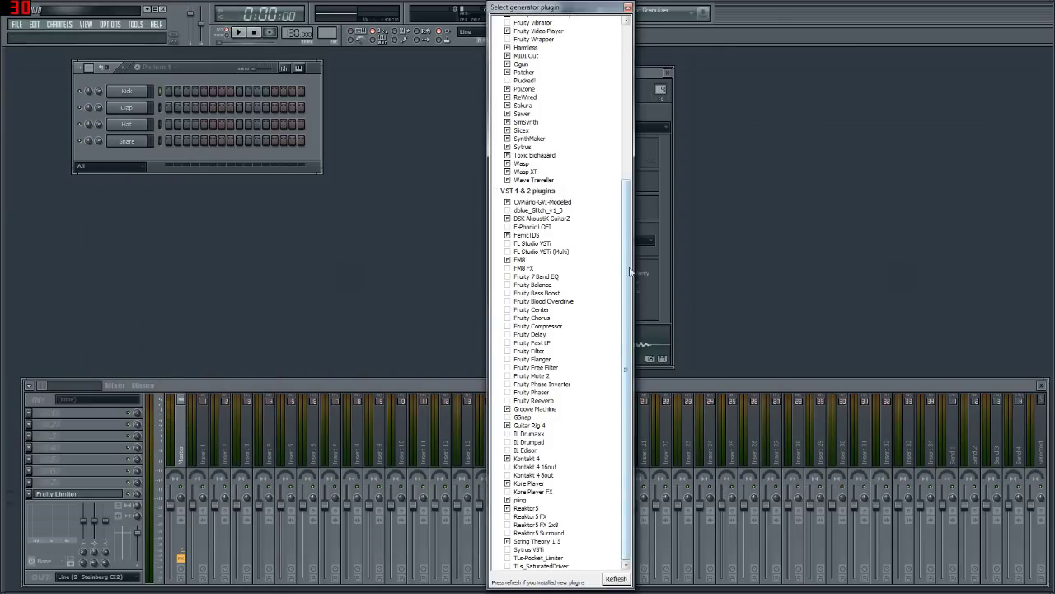
left_click_drag(630, 273, 556, 310)
scroll(551, 196, "up", 5)
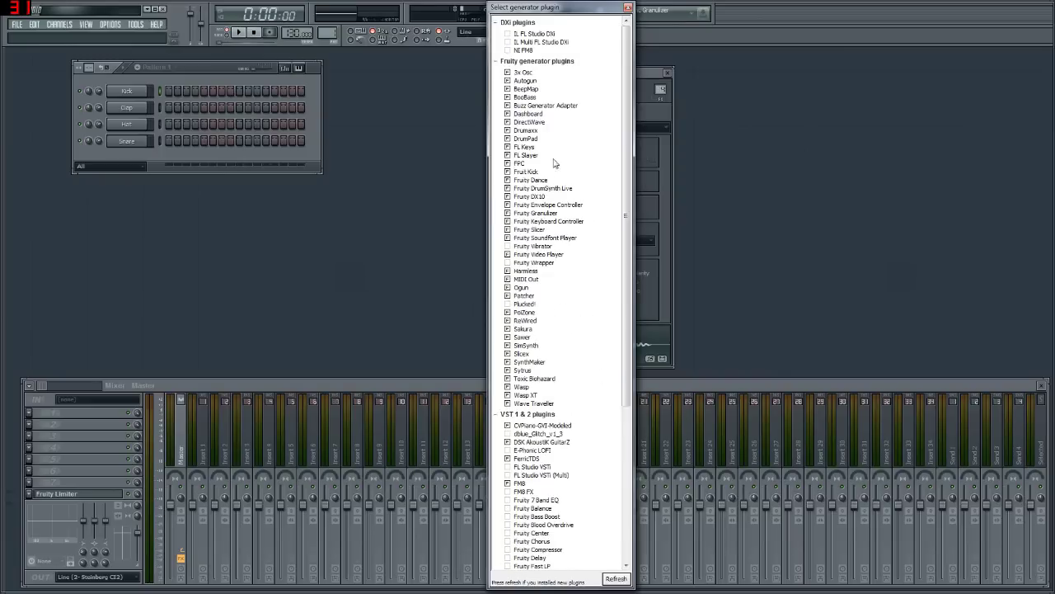
scroll(560, 443, "down", 8)
scroll(573, 358, "up", 8)
left_click_drag(626, 307, 628, 231)
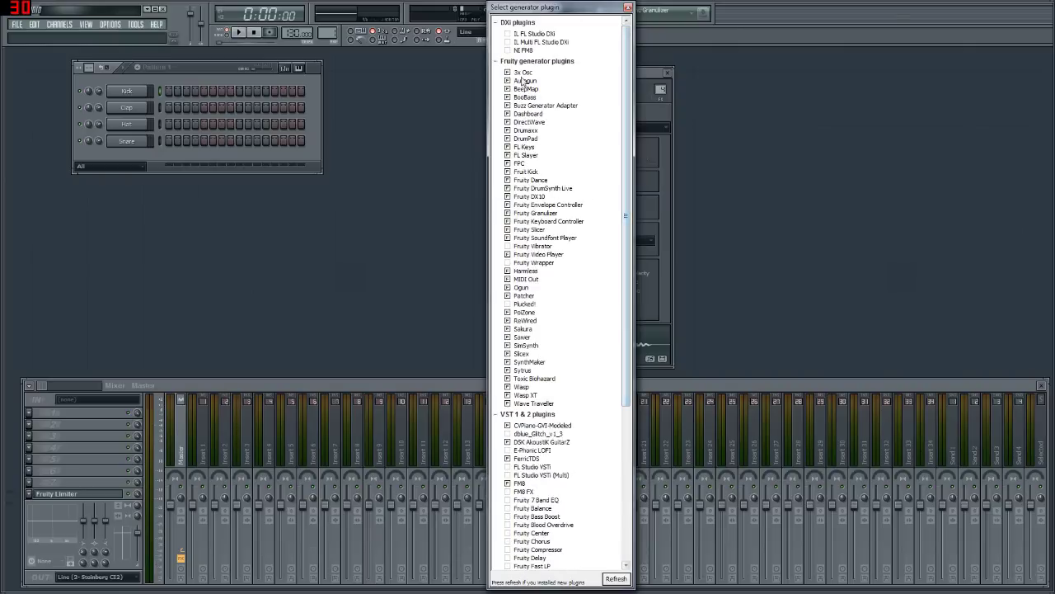
scroll(629, 247, "down", 3)
scroll(628, 266, "down", 2)
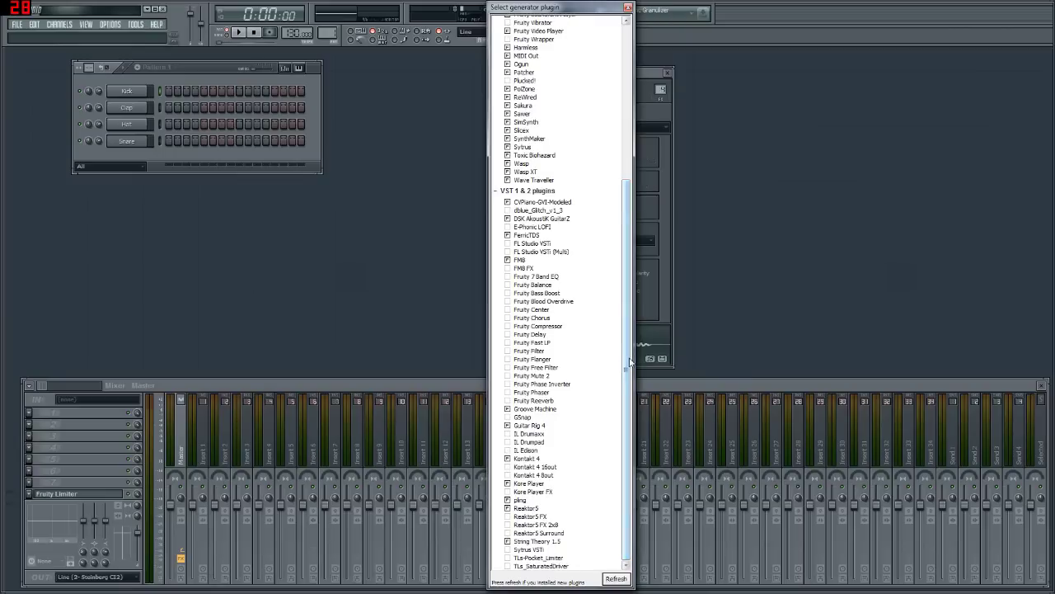
scroll(628, 367, "down", 2)
scroll(628, 367, "up", 2)
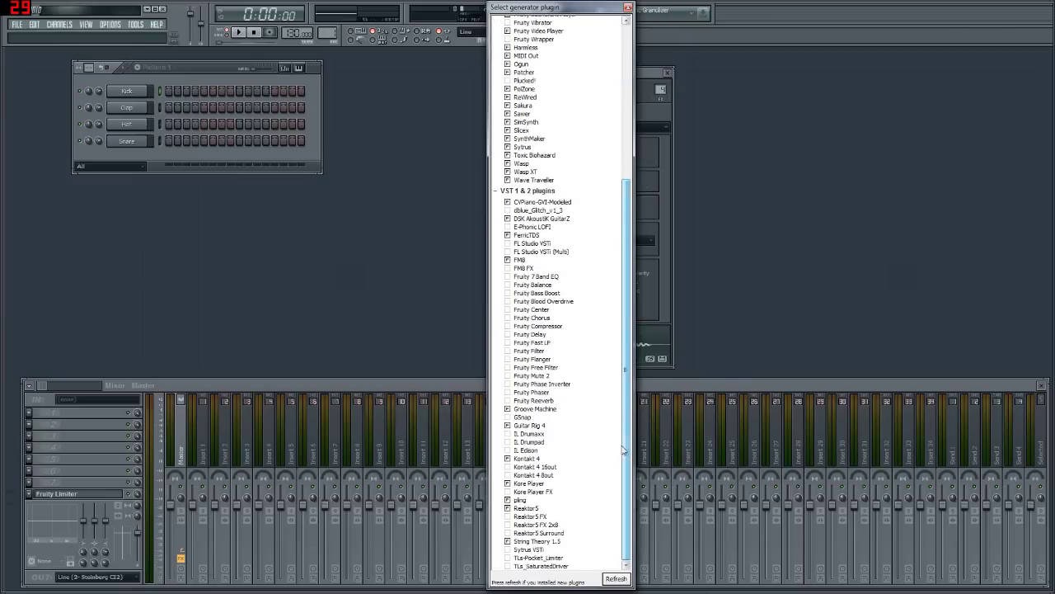
scroll(625, 394, "up", 2)
left_click_drag(625, 394, 625, 272)
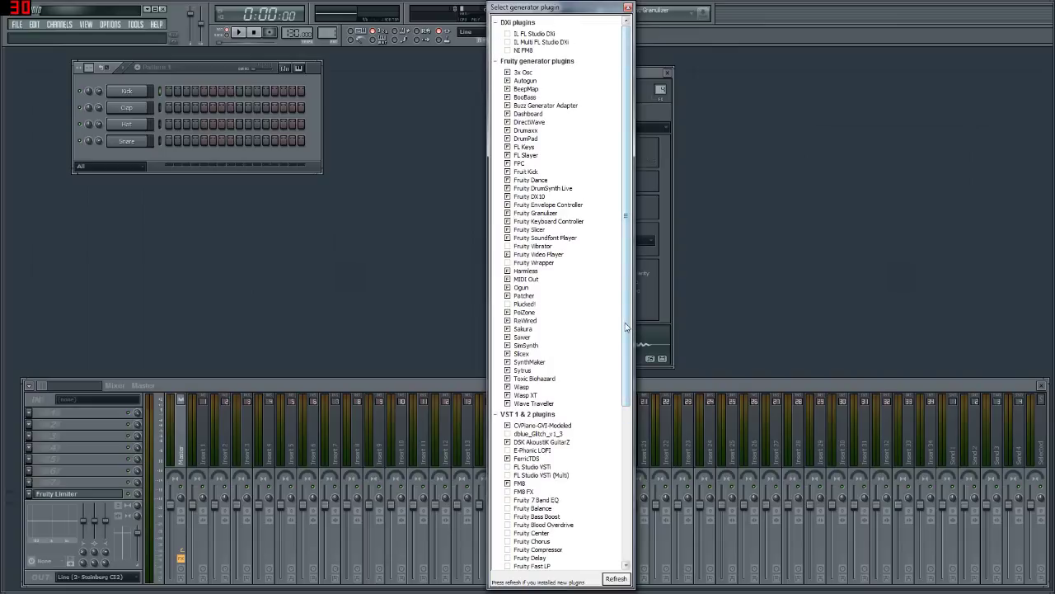
left_click_drag(624, 327, 601, 493)
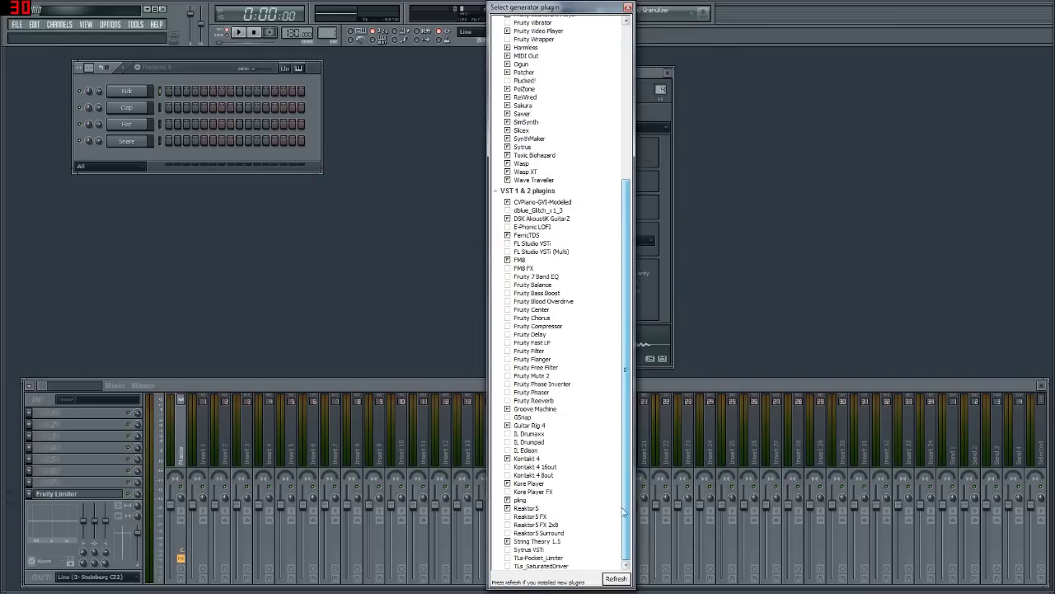
Run a fast Refresh scan so apad4 is found and ticked, then close the list.
left_click(614, 580)
left_click(633, 556)
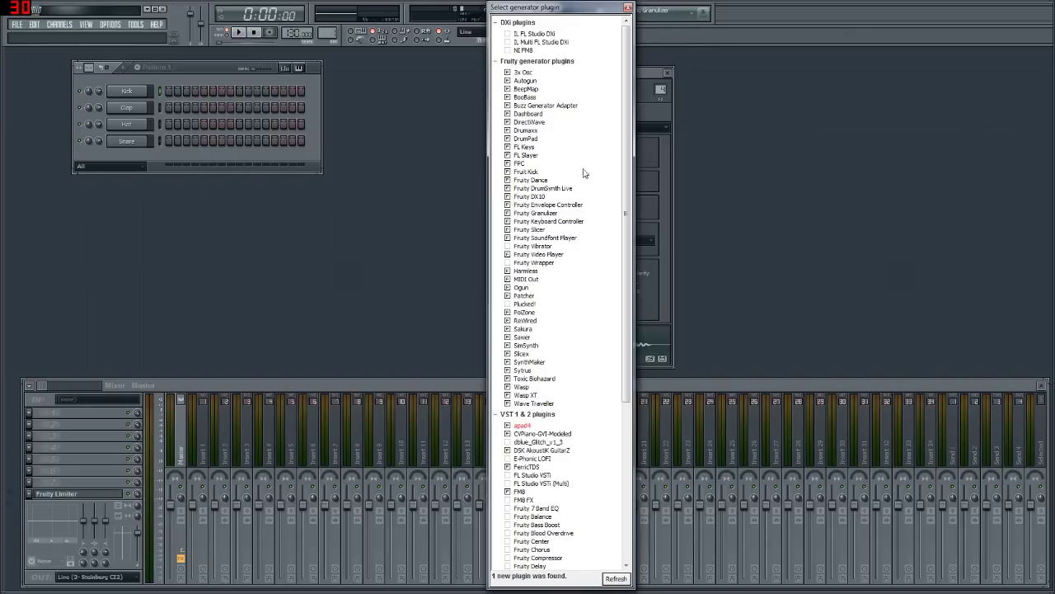
left_click(628, 7)
right_click(145, 89)
Insert apad4 as a new channel and drag its Fruity Wrapper window to the centre-right.
mouse_move(185, 207)
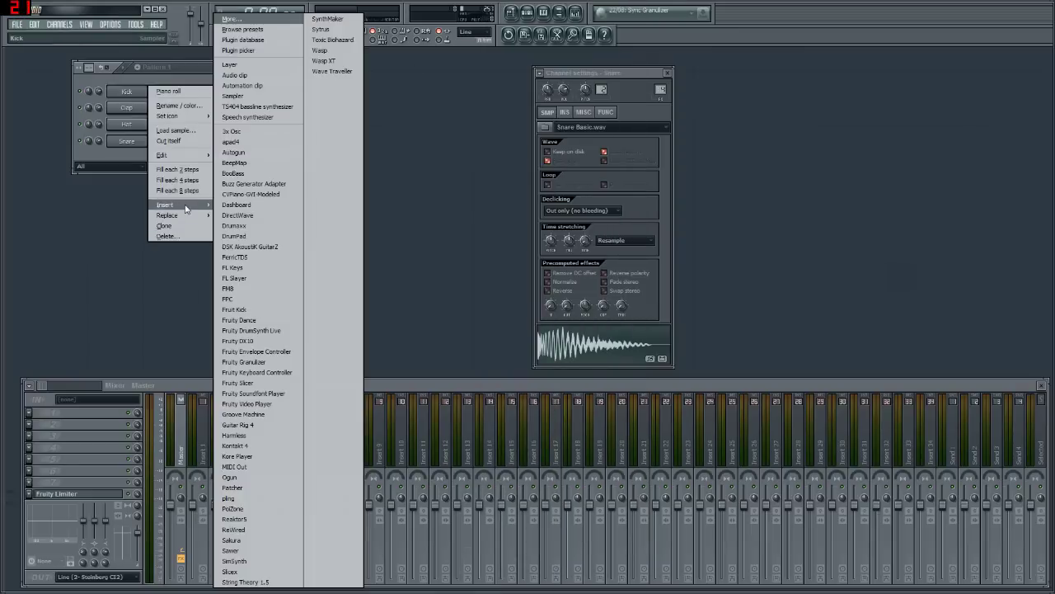
left_click(242, 142)
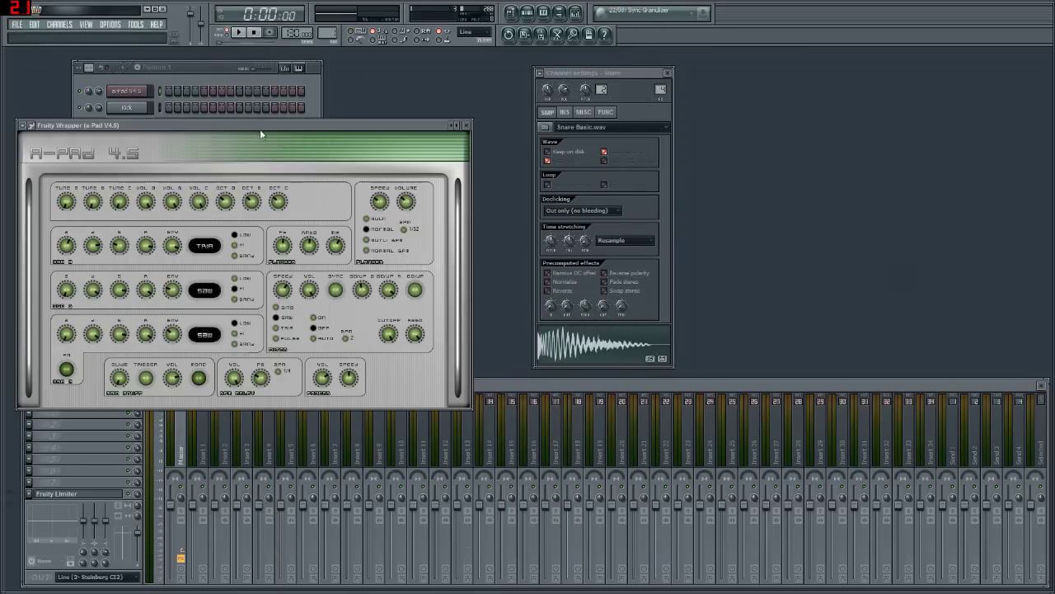
left_click_drag(259, 128, 583, 99)
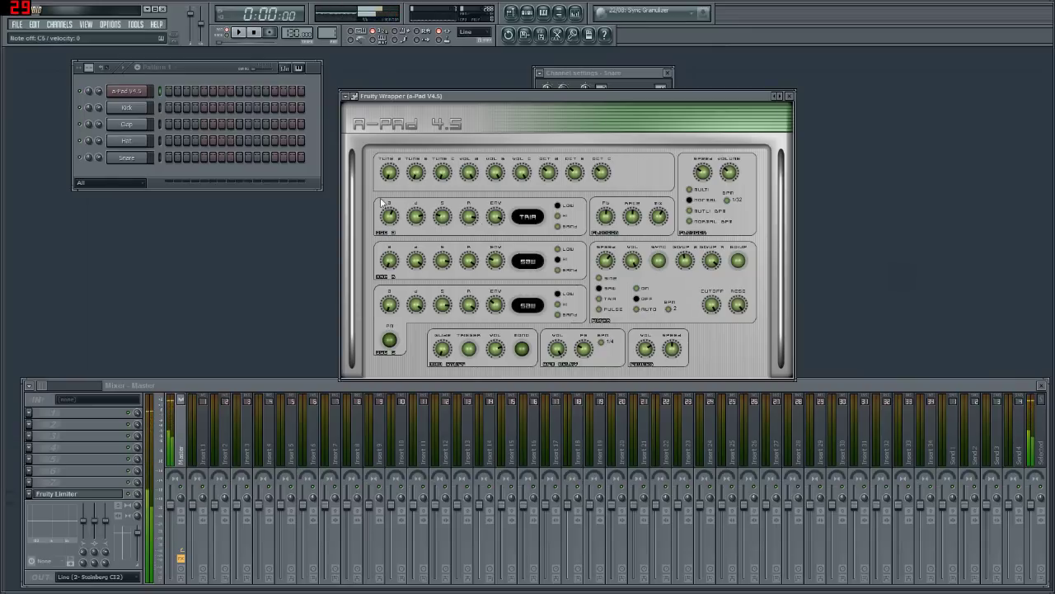
left_click_drag(535, 94, 575, 89)
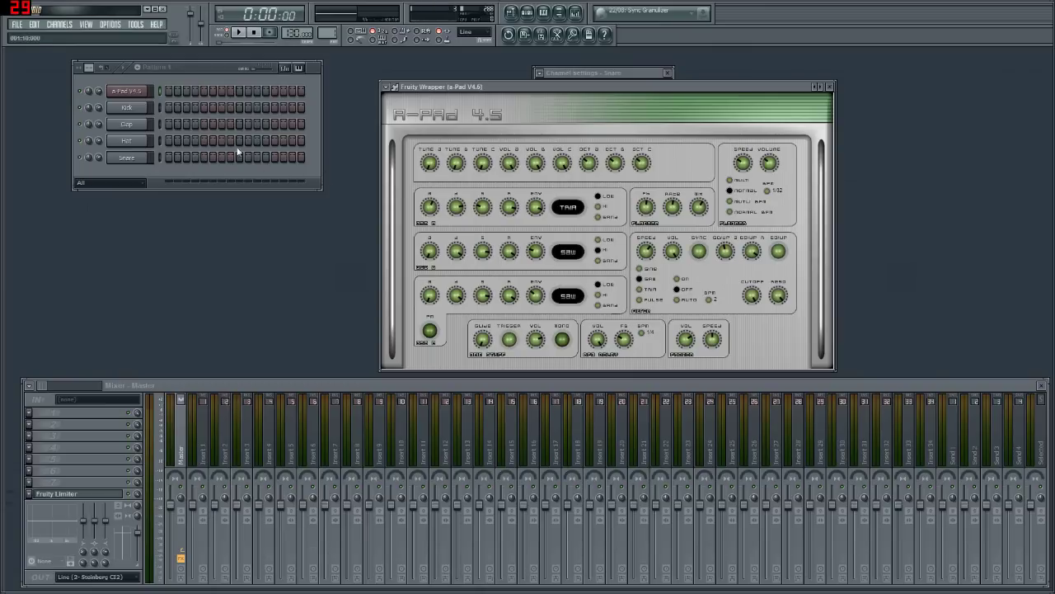
key("alt+Tab")
key("alt+Tab")
key("alt+Tab")
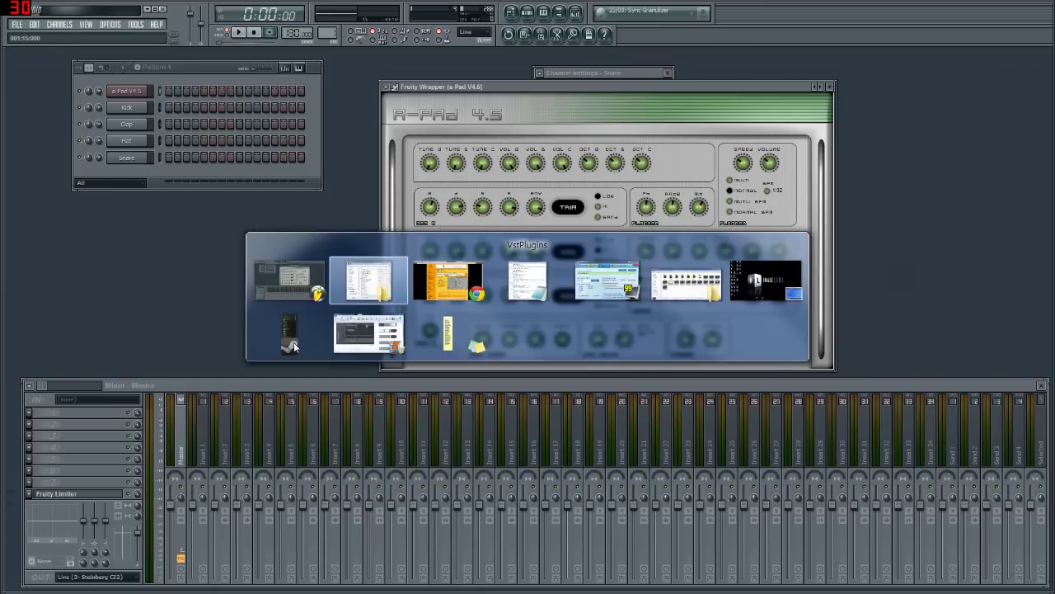
key("Escape")
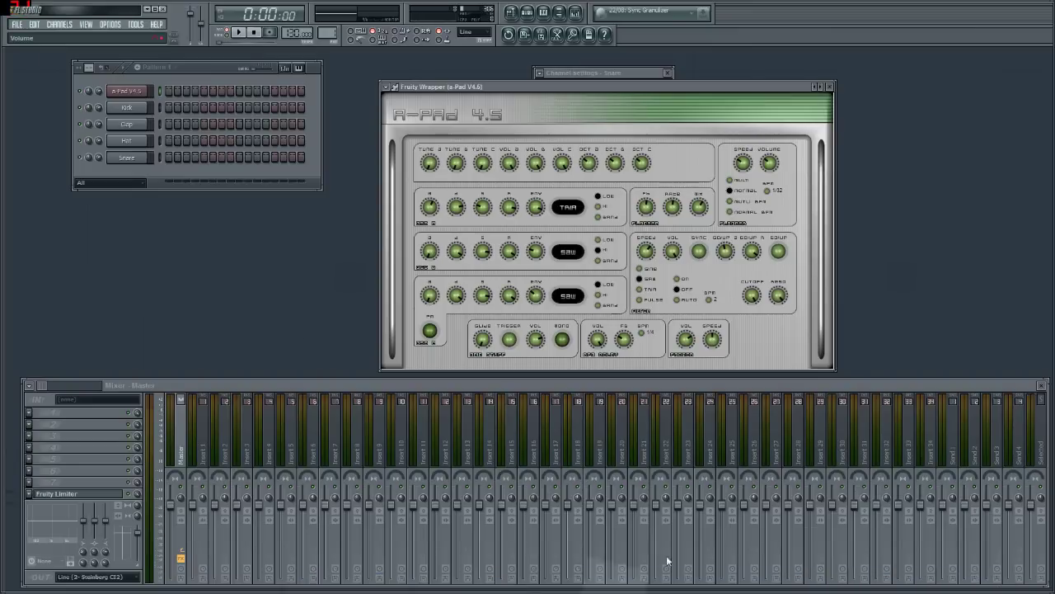
key("alt+Tab")
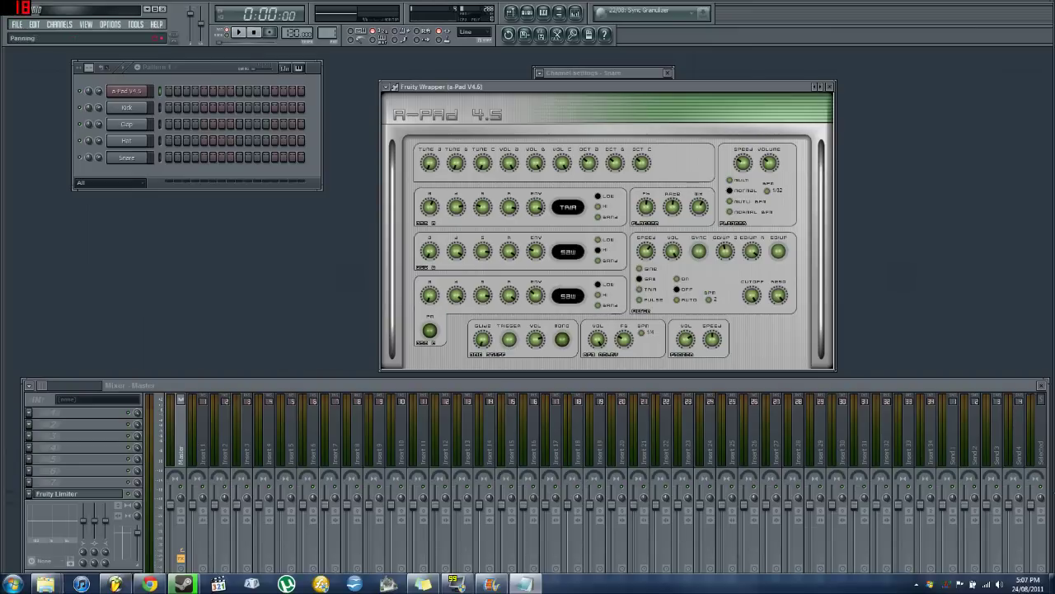
left_click_drag(1052, 387, 654, 83)
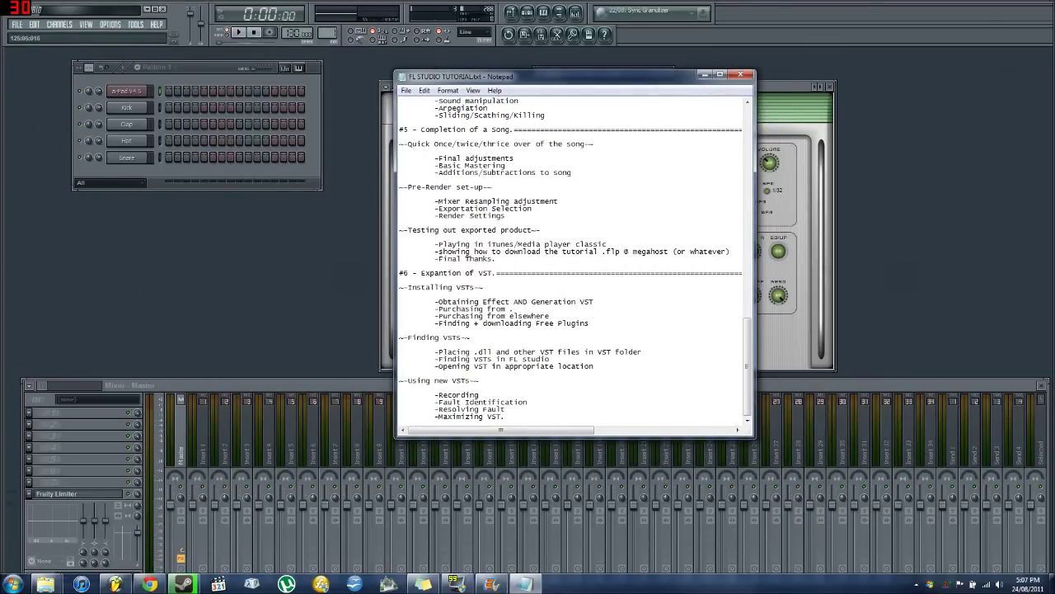
left_click_drag(497, 416, 438, 417)
left_click_drag(504, 409, 435, 394)
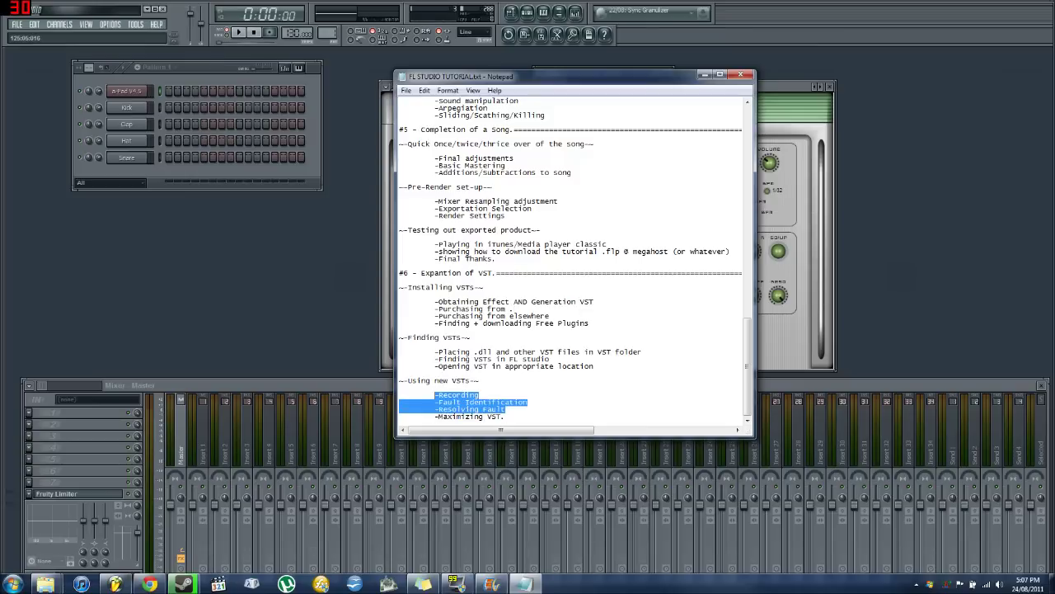
left_click(528, 401)
left_click_drag(672, 70, 432, 58)
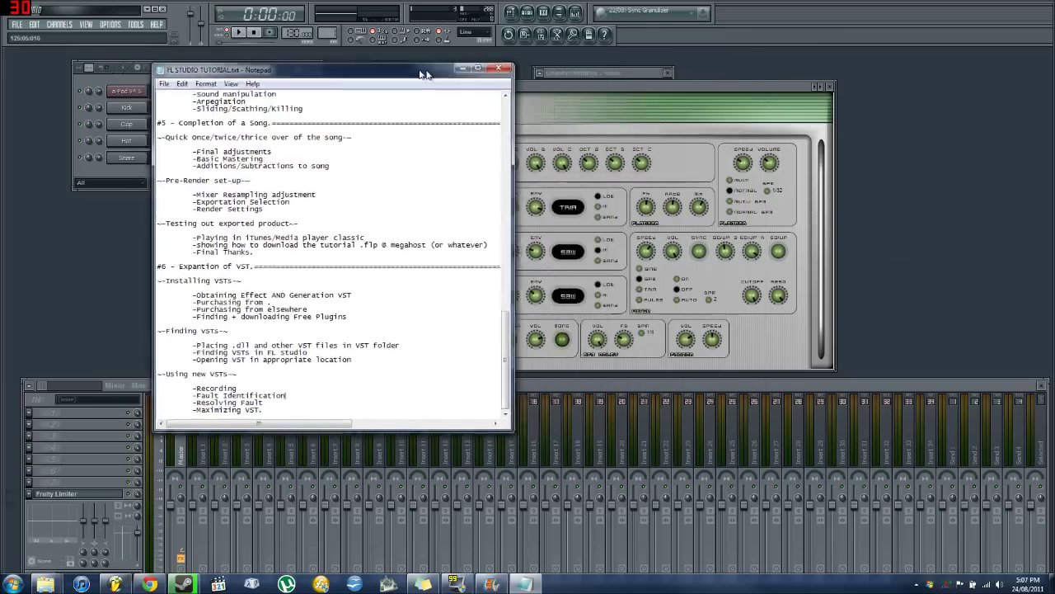
left_click(535, 165)
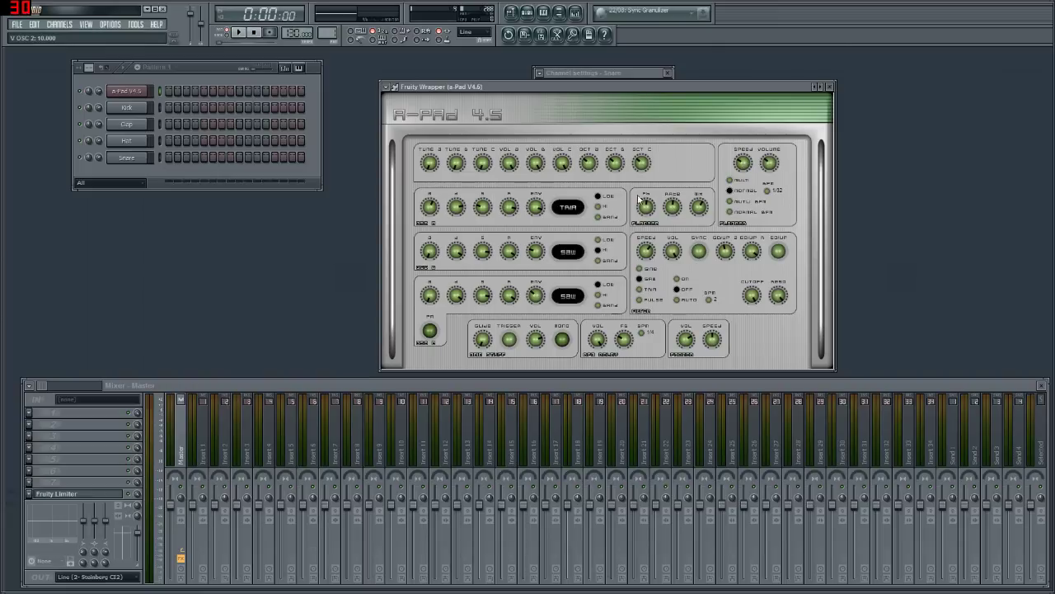
Cycle a-Pad's OSC 2 waveform through triangle and pulse until it reads WHITE.
left_click(388, 87)
left_click(388, 87)
left_click(567, 252)
left_click(567, 252)
left_click(567, 253)
Replace the Kick channel with the CVPiano-GVI-Modeled instrument.
right_click(127, 110)
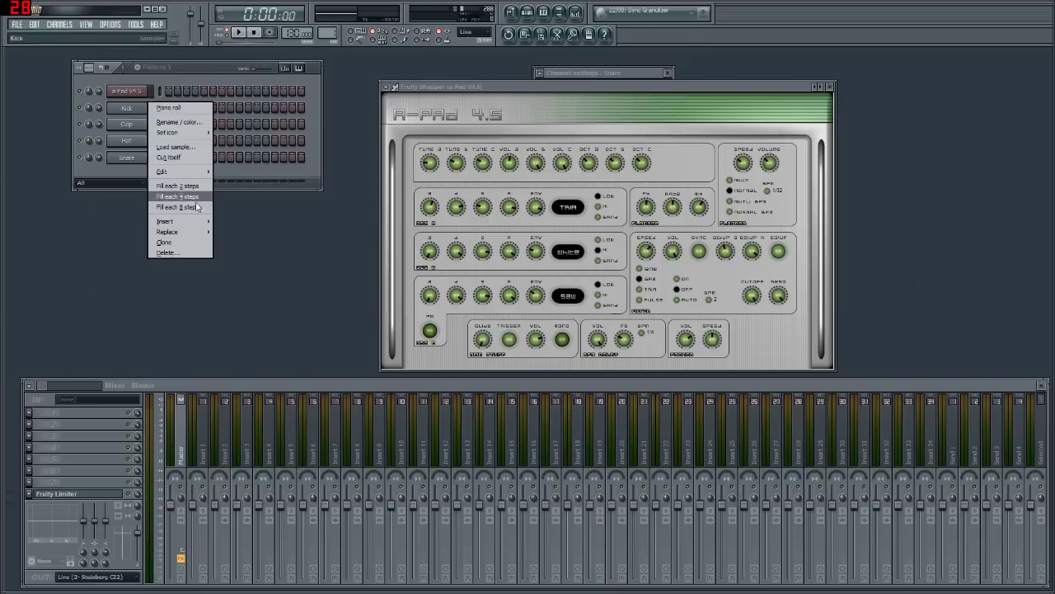
mouse_move(169, 232)
left_click(255, 194)
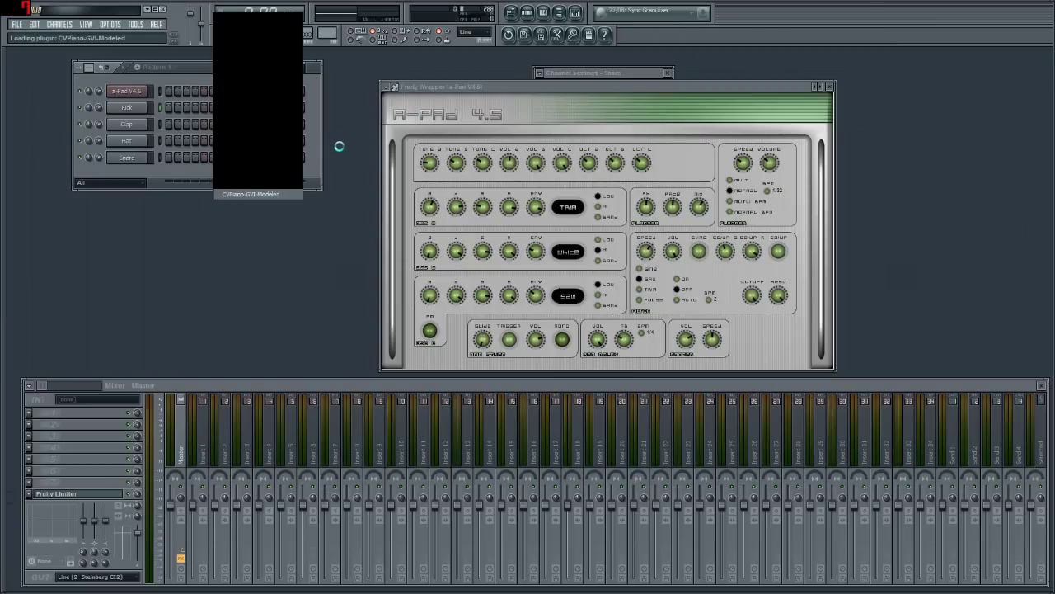
Move the CVPiano window right and replace the Clap channel with FL Keys, placed below the pattern.
left_click(117, 108)
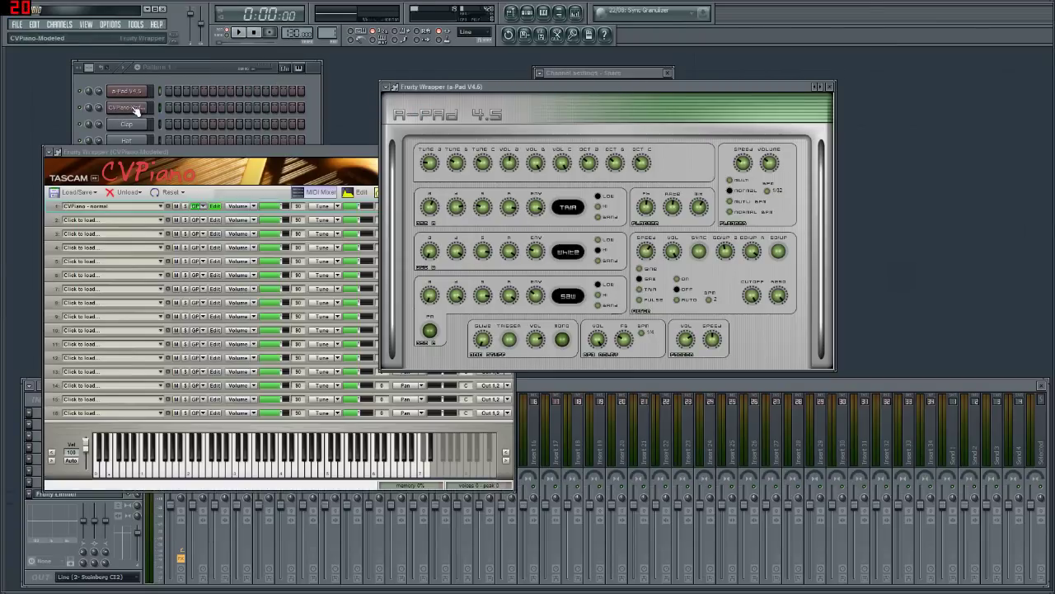
left_click_drag(266, 139, 651, 85)
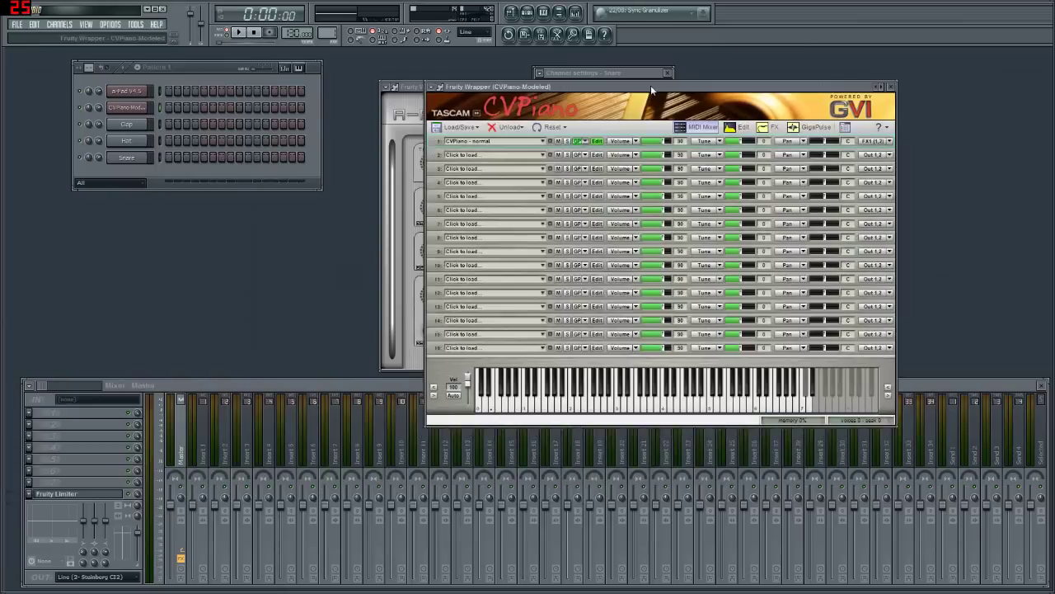
right_click(118, 123)
mouse_move(177, 248)
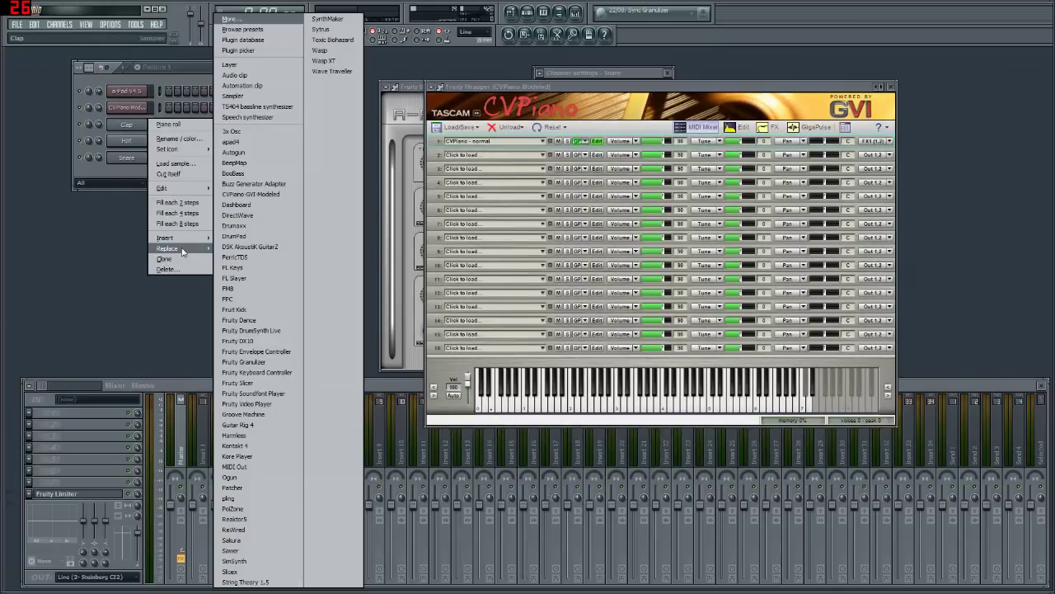
left_click(247, 267)
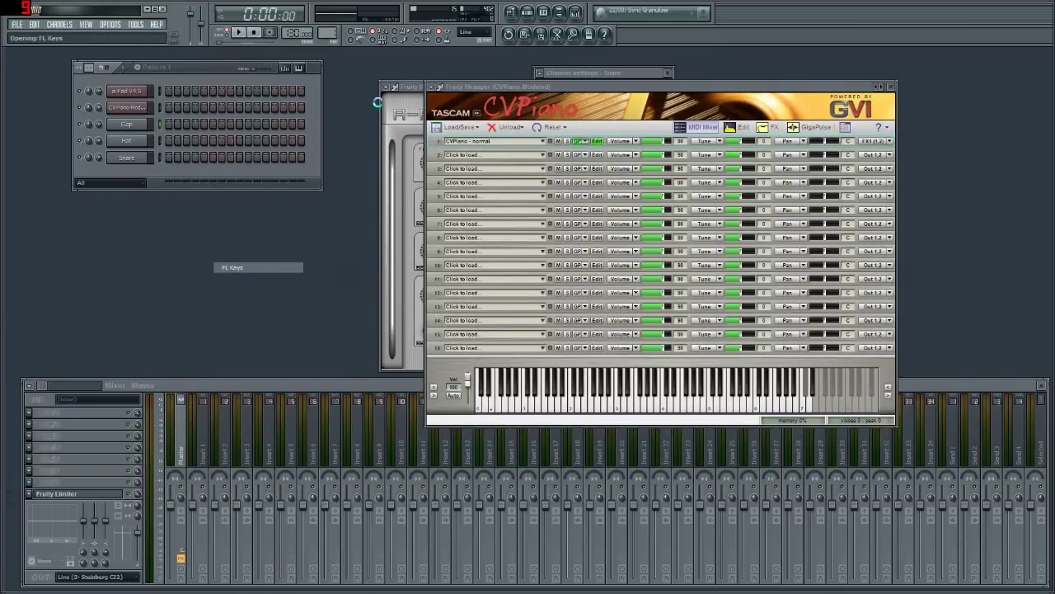
left_click_drag(223, 178, 265, 217)
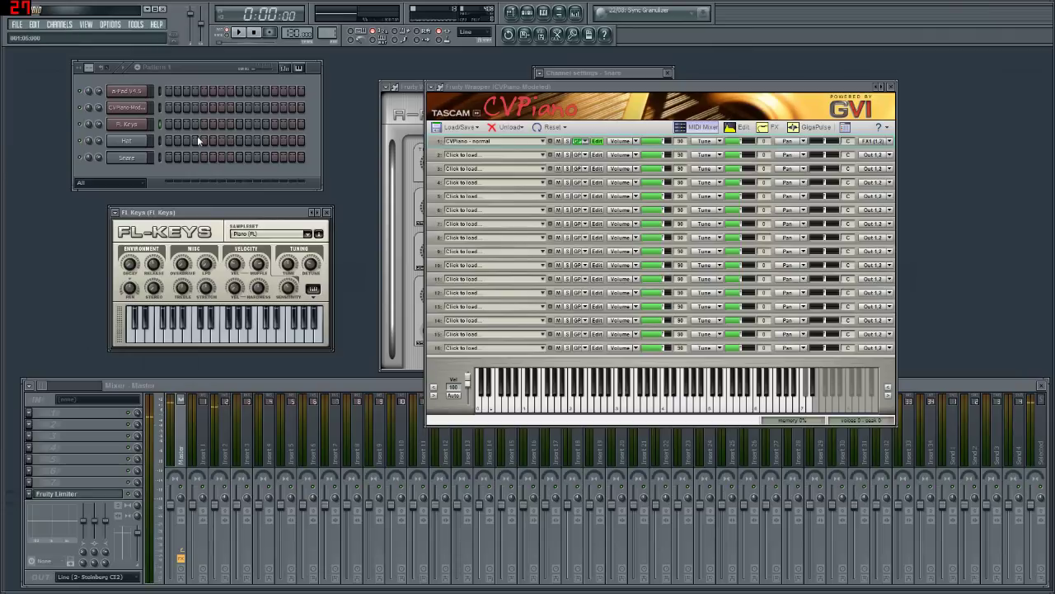
Load a piano preset into CVPiano through Load/Save > Load preset.
left_click(160, 107)
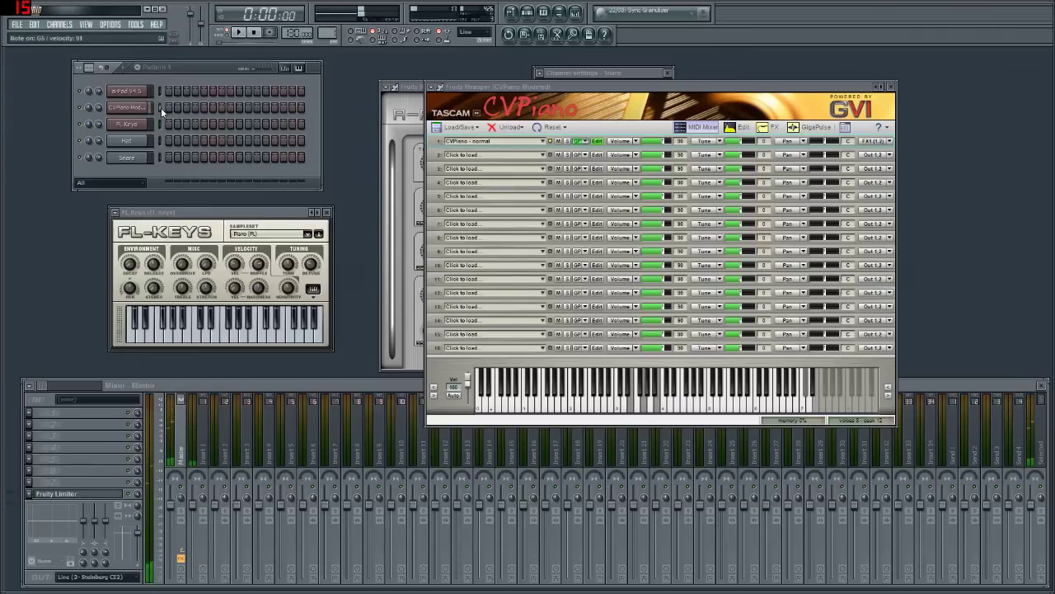
left_click(468, 126)
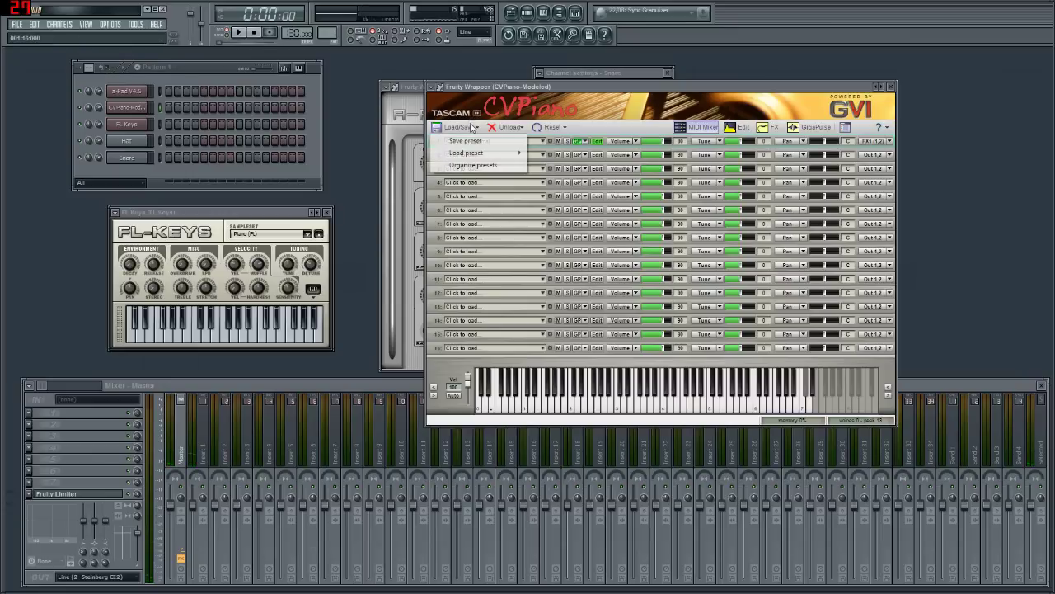
mouse_move(478, 155)
left_click(552, 166)
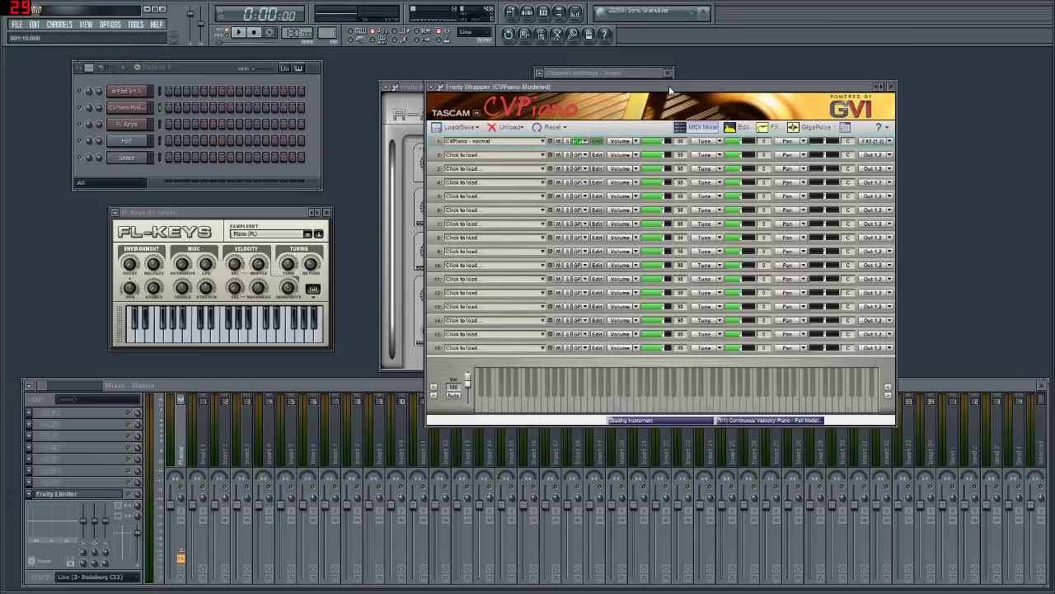
left_click_drag(644, 93, 629, 81)
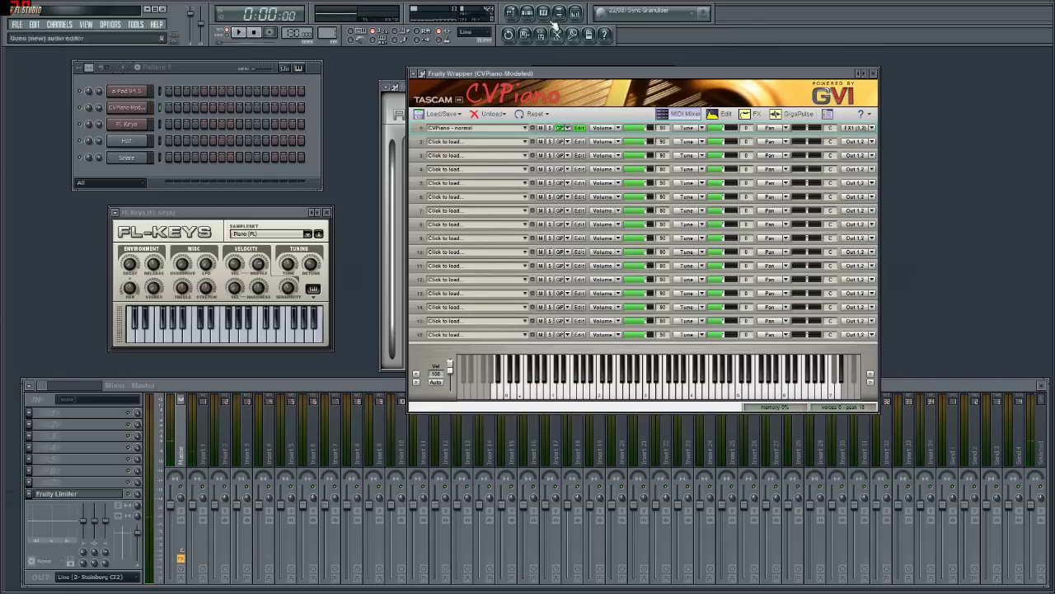
left_click(110, 25)
Set the Audio settings buffer length slider to 3840 samples (88 ms) and close Settings.
left_click(121, 59)
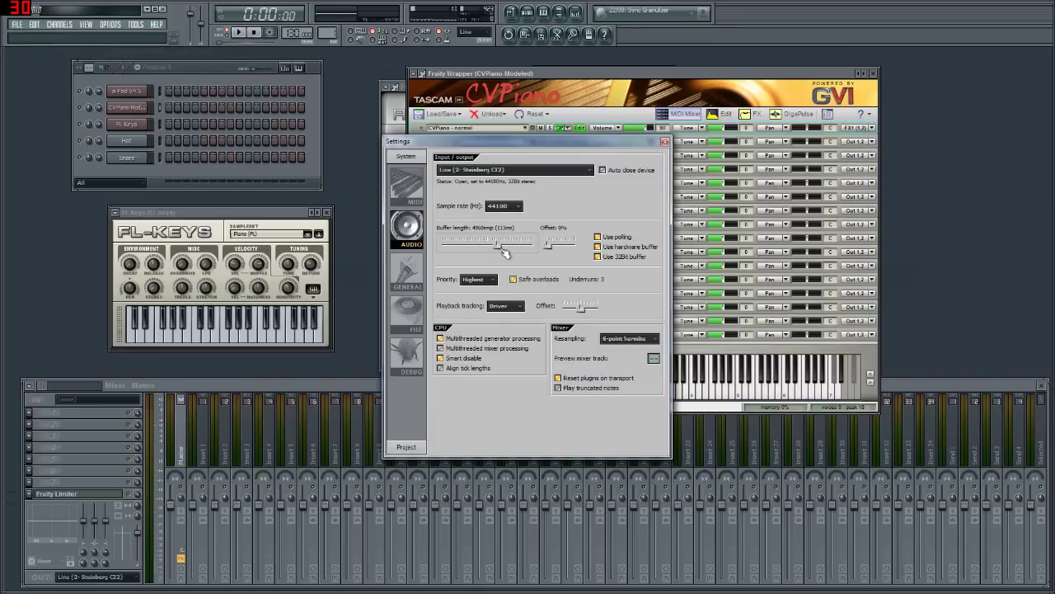
left_click_drag(498, 244, 512, 244)
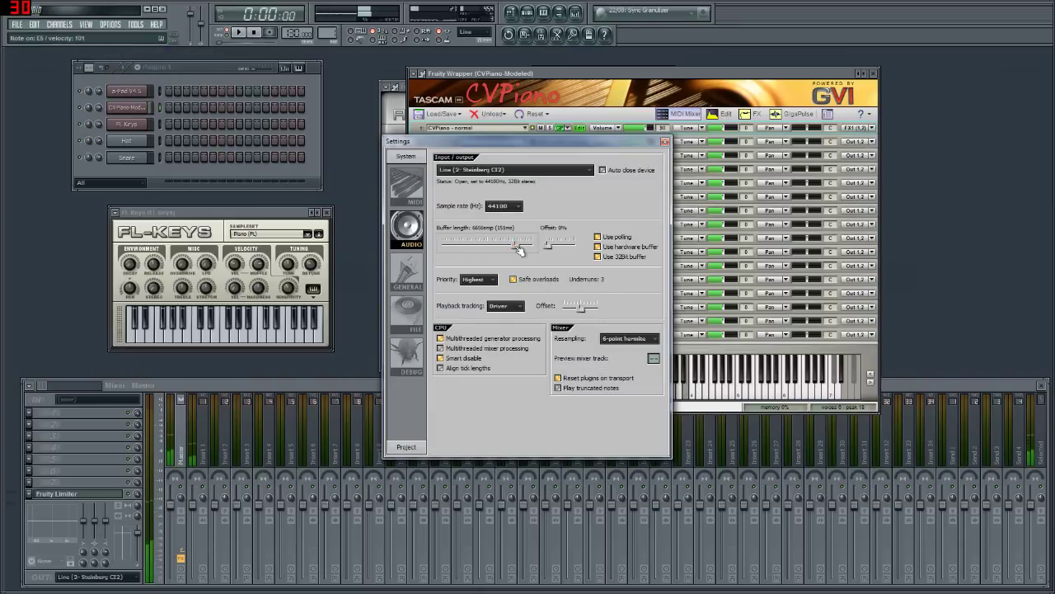
left_click_drag(515, 244, 485, 244)
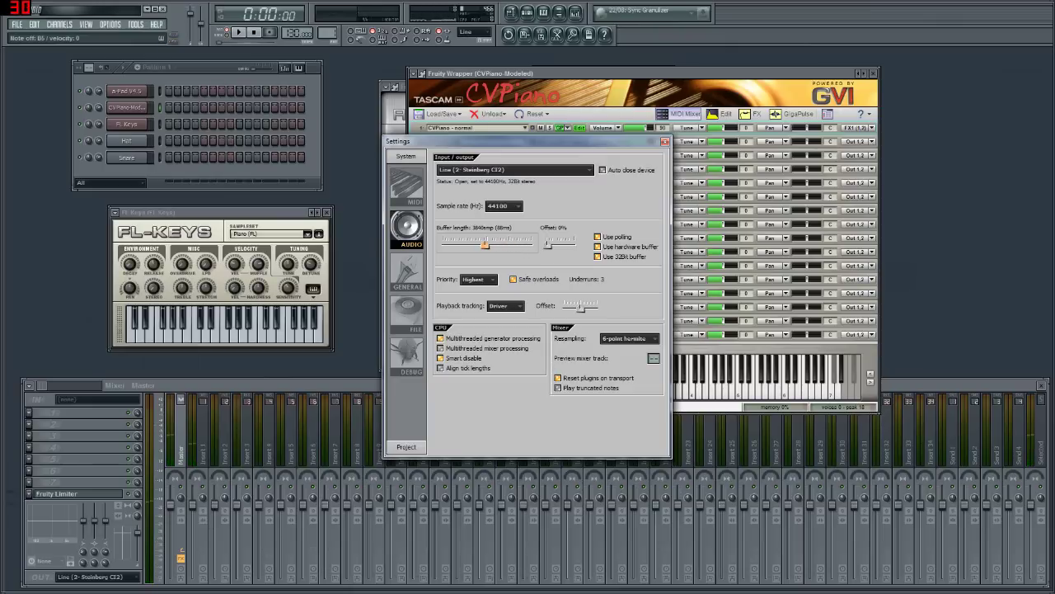
left_click(665, 142)
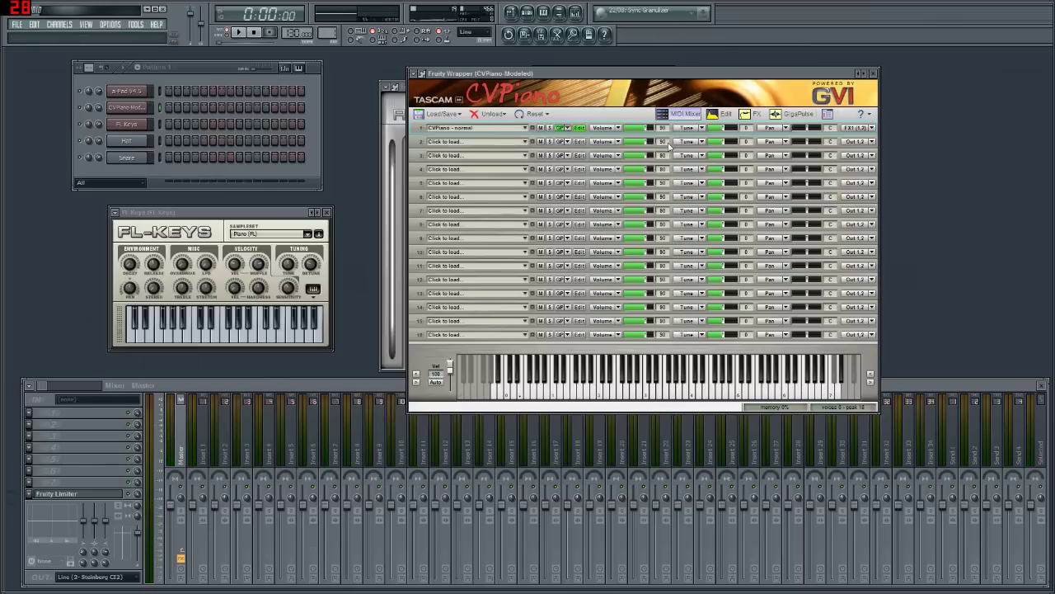
Rearrange the CVPiano and mixer windows, then close the A-Pad and FL Keys plugin windows.
left_click_drag(816, 73, 880, 190)
left_click(683, 240)
left_click(353, 378)
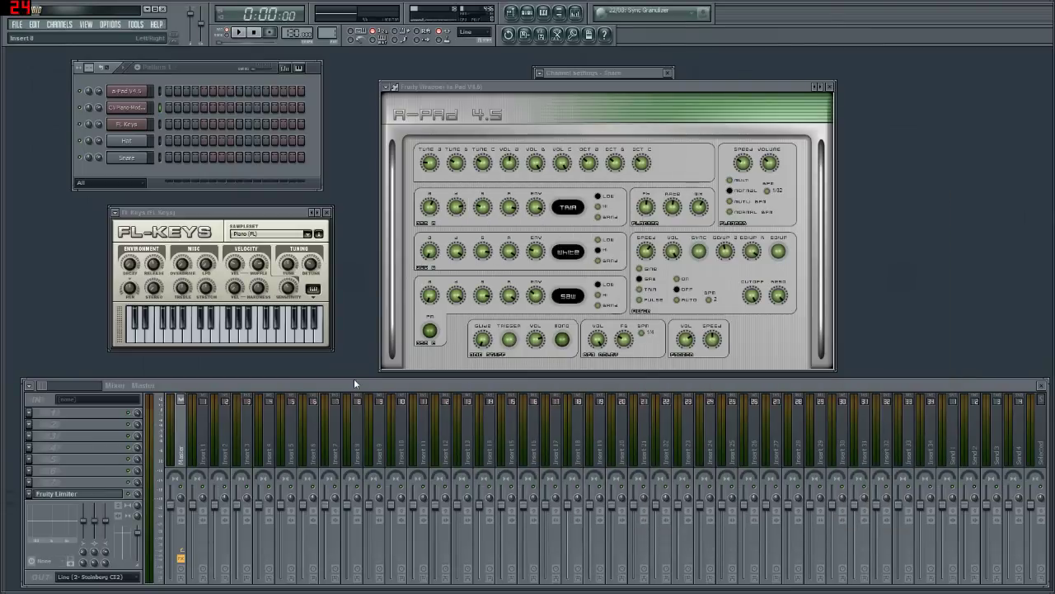
left_click_drag(355, 384, 361, 359)
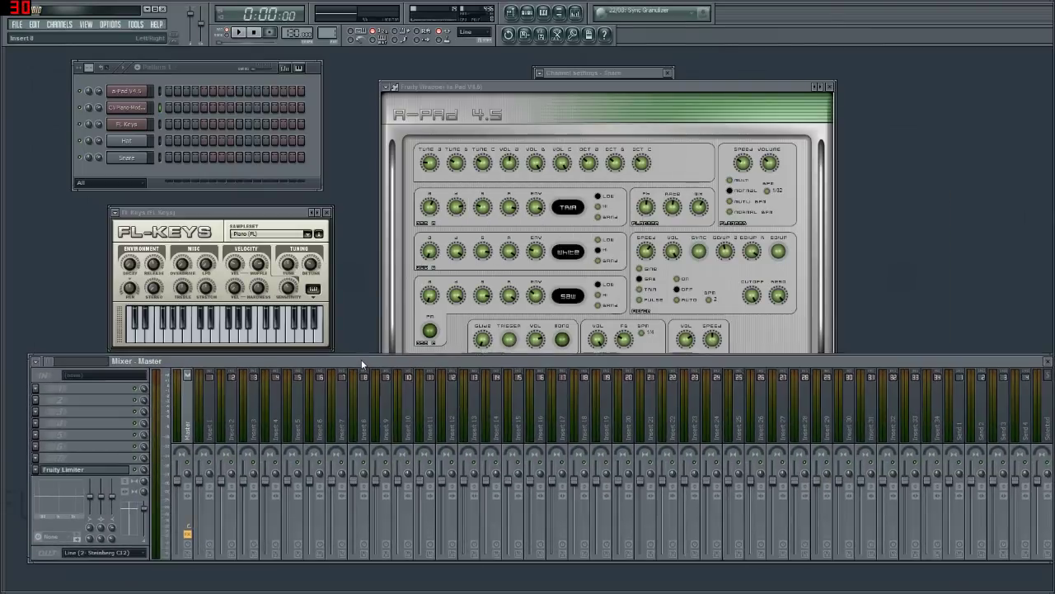
left_click_drag(674, 89, 723, 65)
left_click(676, 75)
left_click(881, 67)
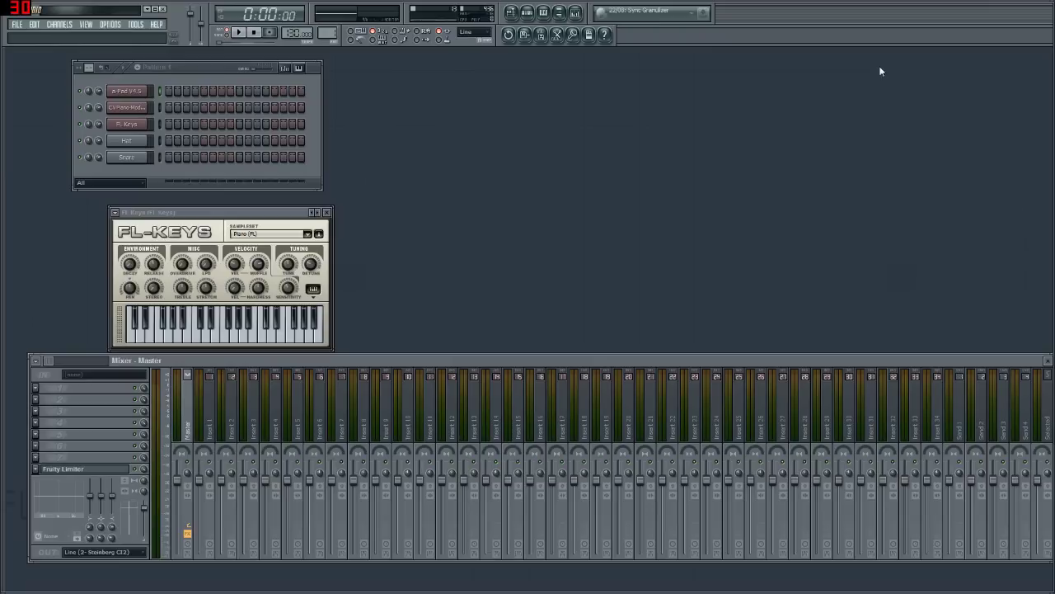
left_click(328, 212)
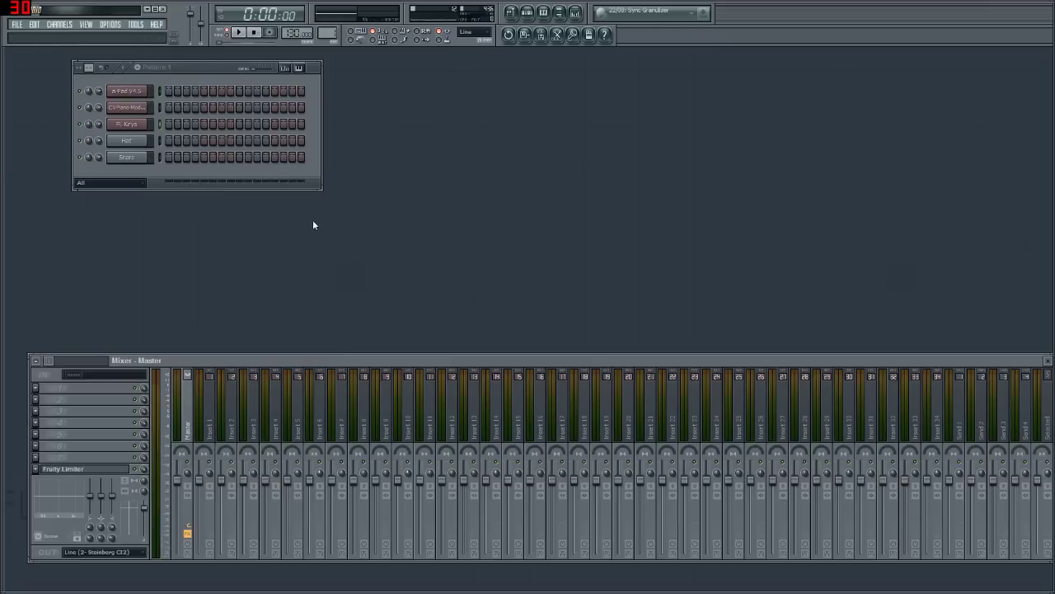
Dismiss the A-Pad channel menu and bring up effect choices for the master's first mixer slot.
left_click_drag(182, 71, 187, 74)
right_click(150, 90)
mouse_move(192, 203)
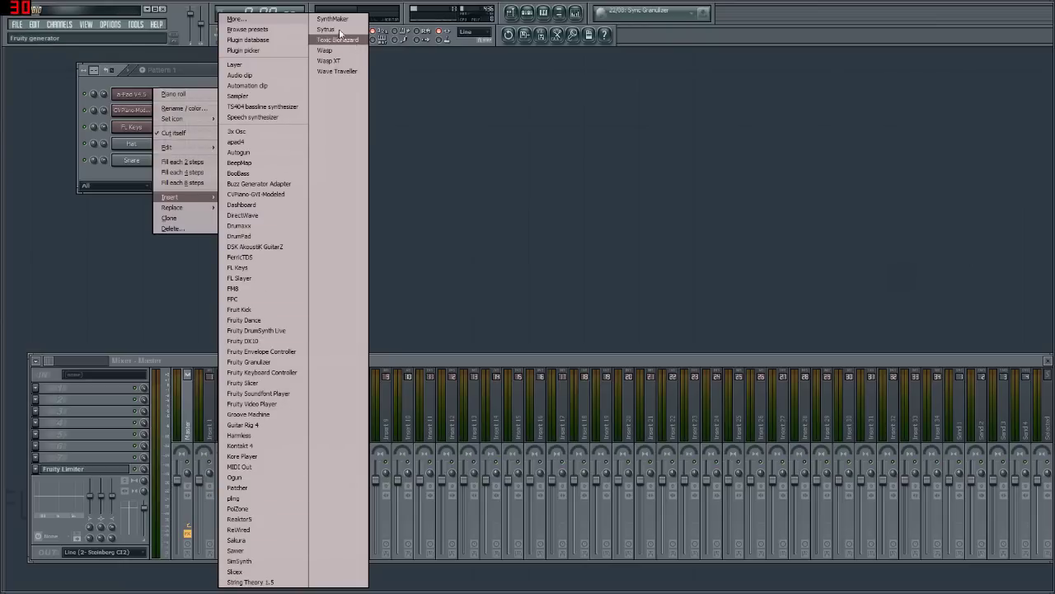
left_click(406, 358)
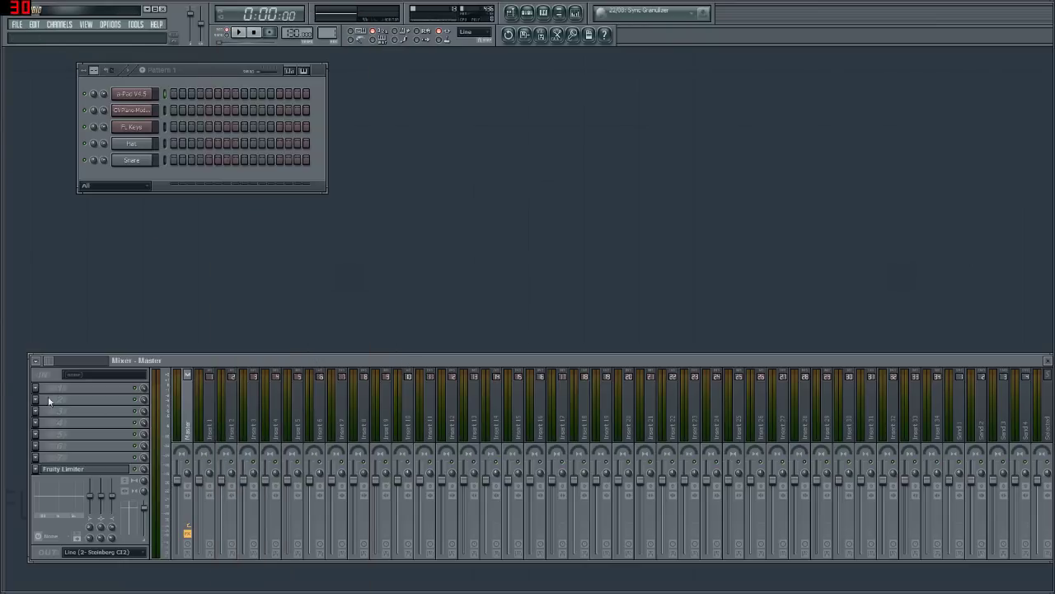
left_click(35, 387)
mouse_move(37, 392)
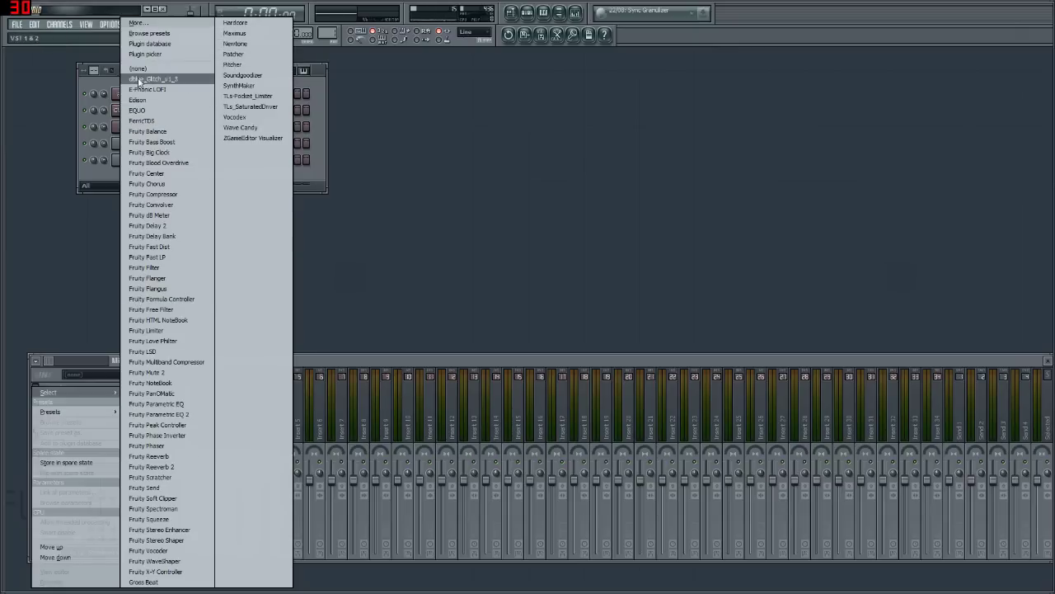
Close the effect list and check the A-Pad channel's options, leaving them unchanged.
left_click(146, 330)
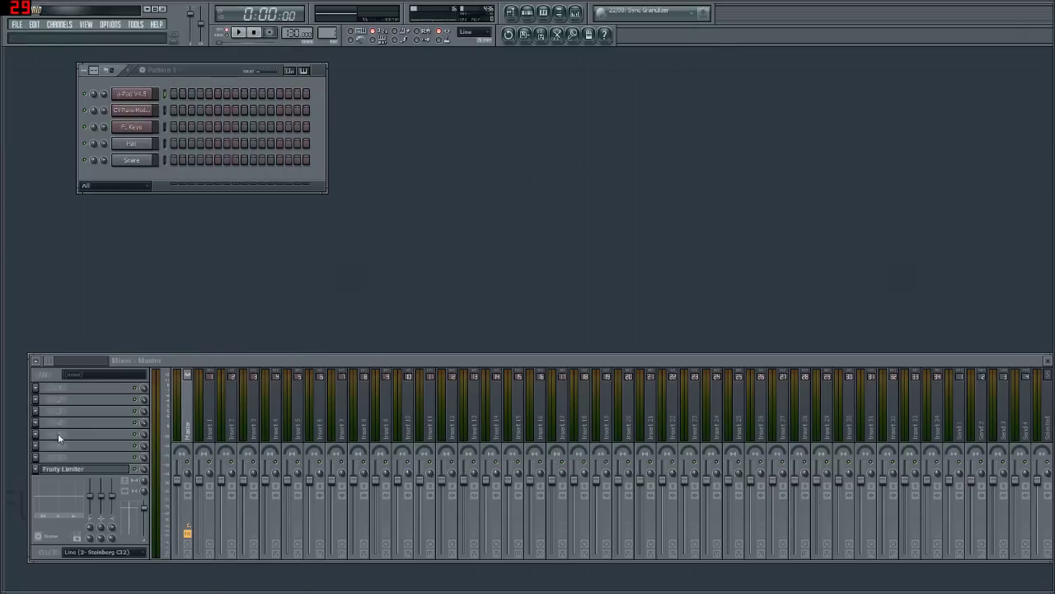
right_click(132, 95)
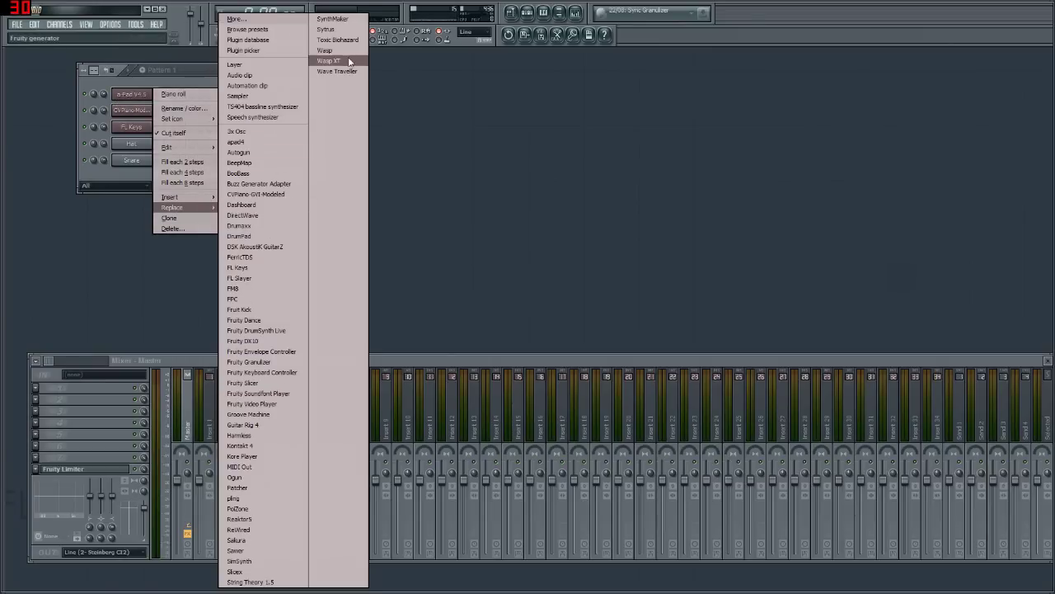
key("Escape")
right_click(132, 96)
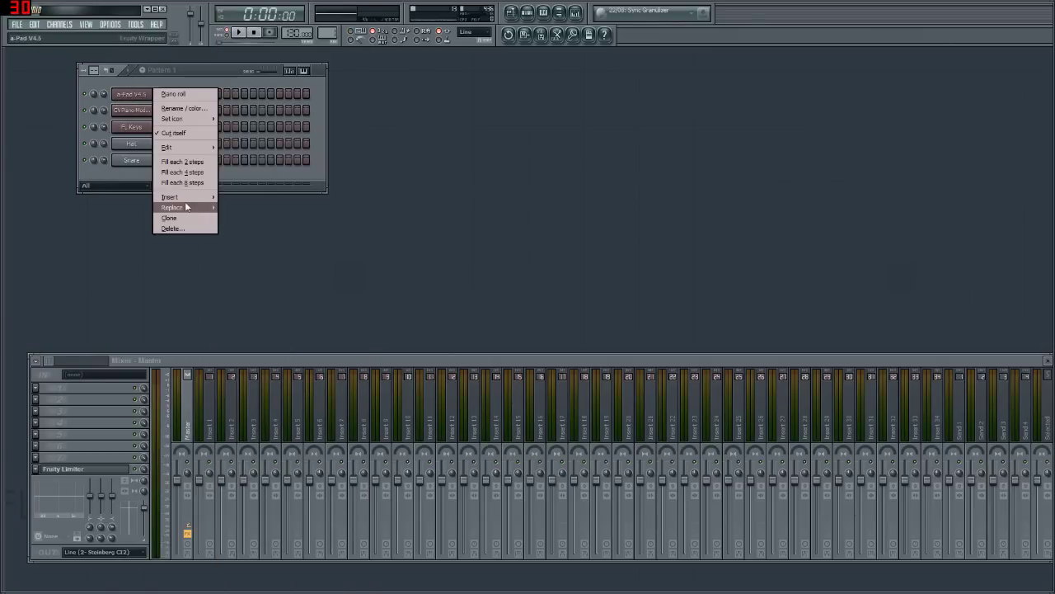
mouse_move(177, 198)
key("Escape")
Load Fruity PanOMatic into the master's first effect slot and bring up the full effect plugin list.
left_click(35, 394)
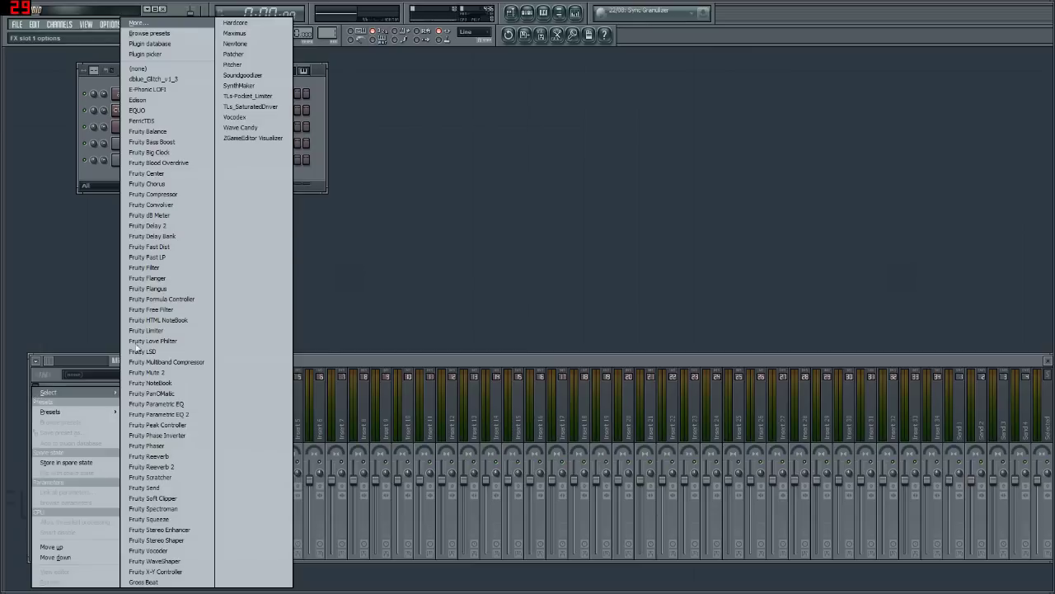
left_click(189, 395)
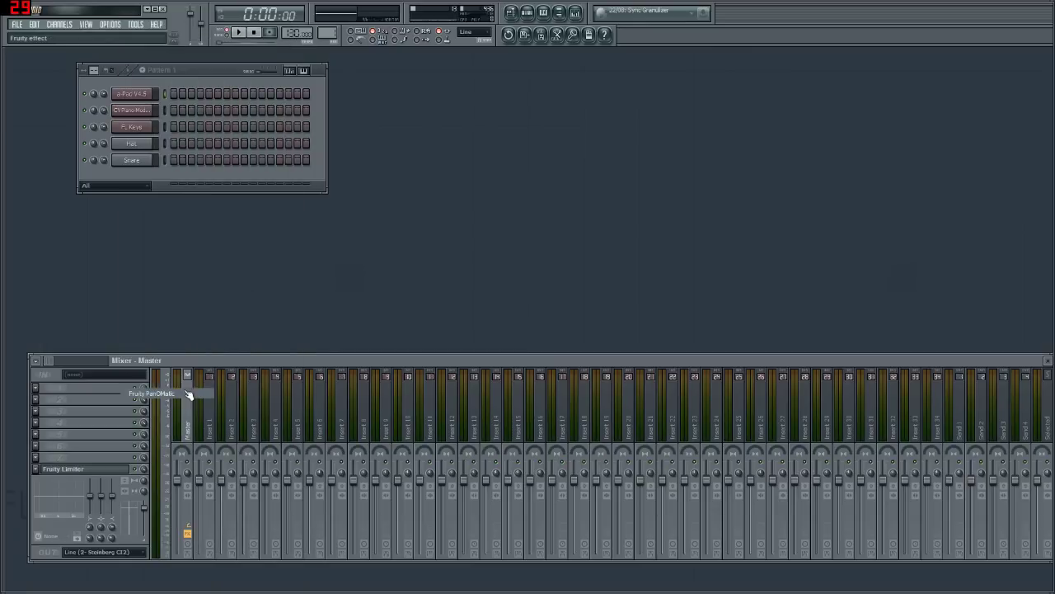
left_click(37, 390)
mouse_move(68, 380)
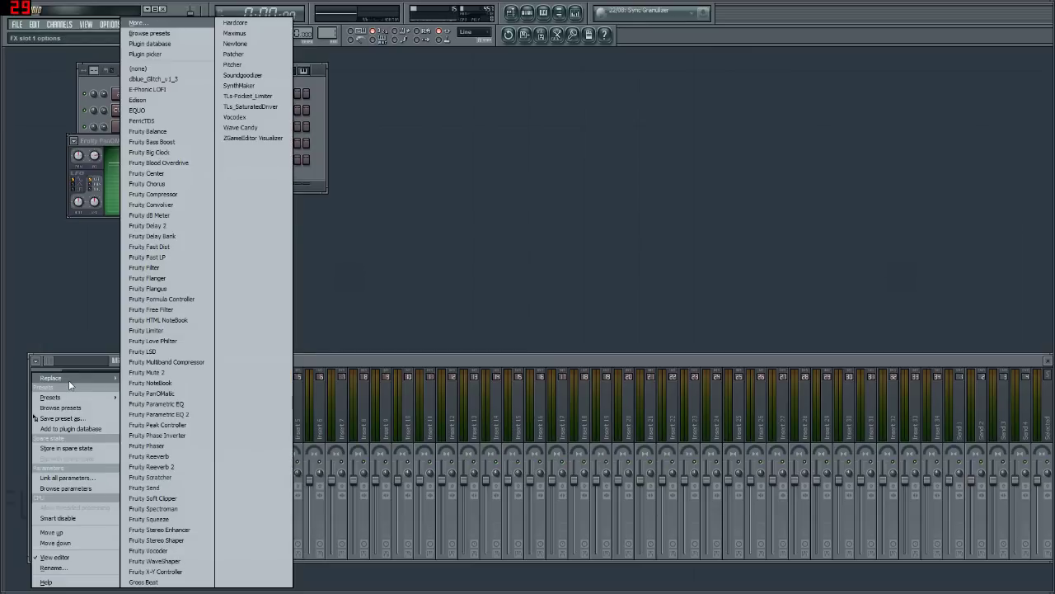
left_click(157, 23)
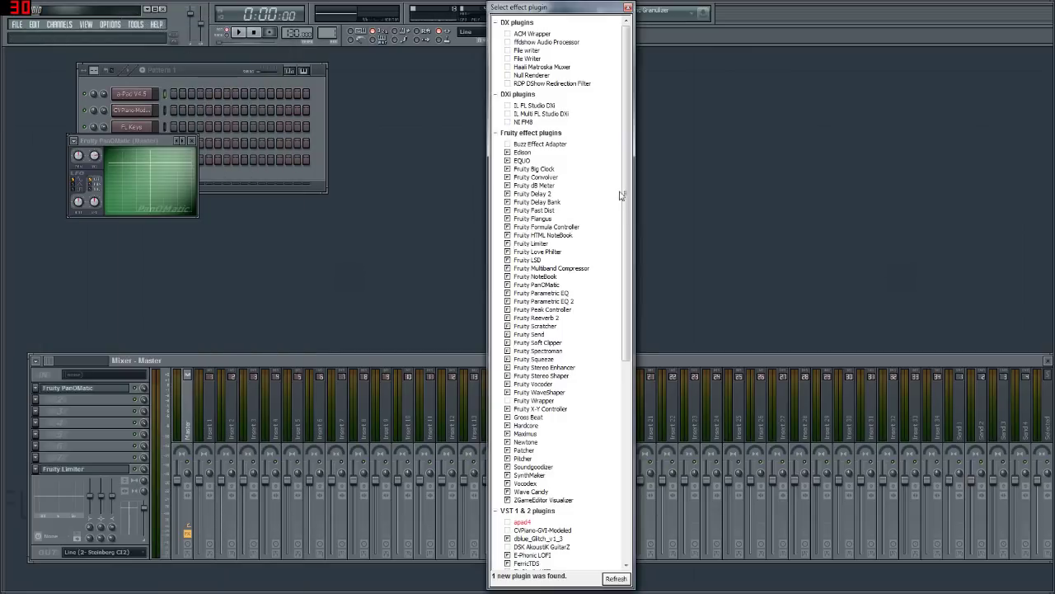
left_click_drag(622, 195, 588, 437)
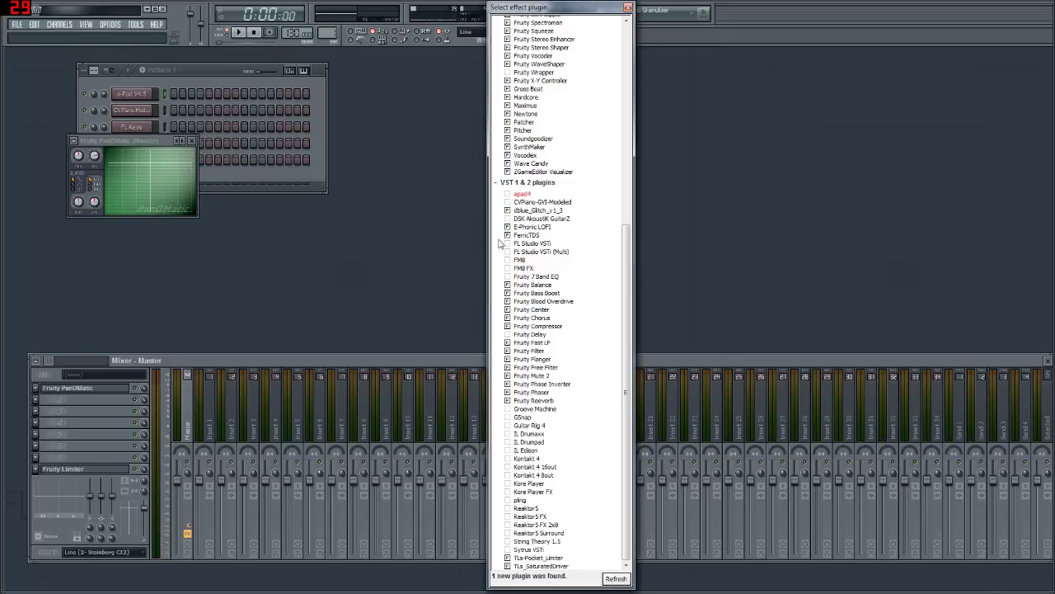
Swap PanOMatic for E-Phonic LOFI in FX slot 1 and move its window to the right.
left_click(627, 9)
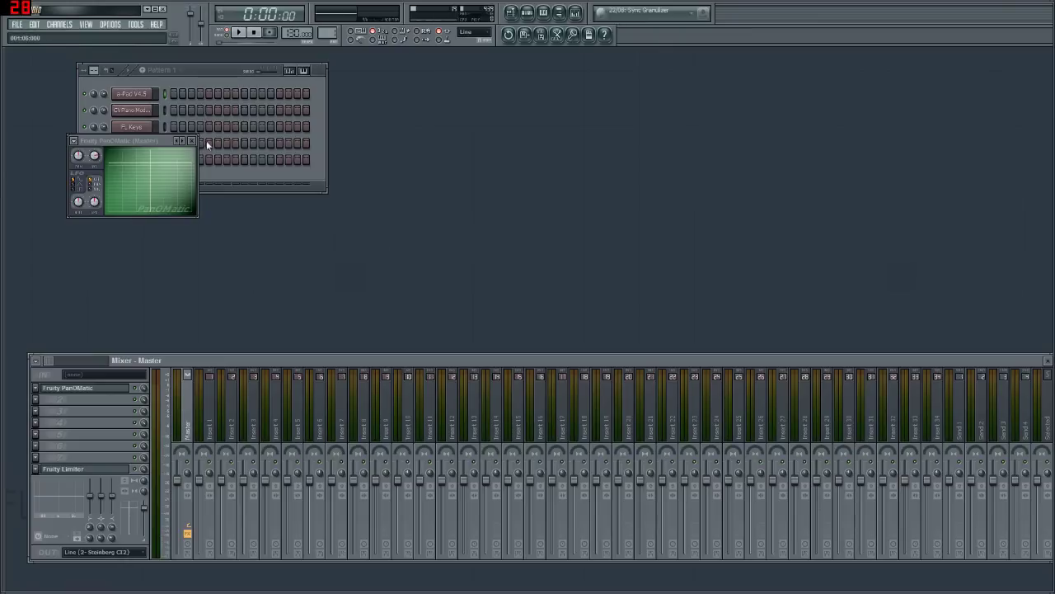
left_click(195, 142)
left_click(36, 388)
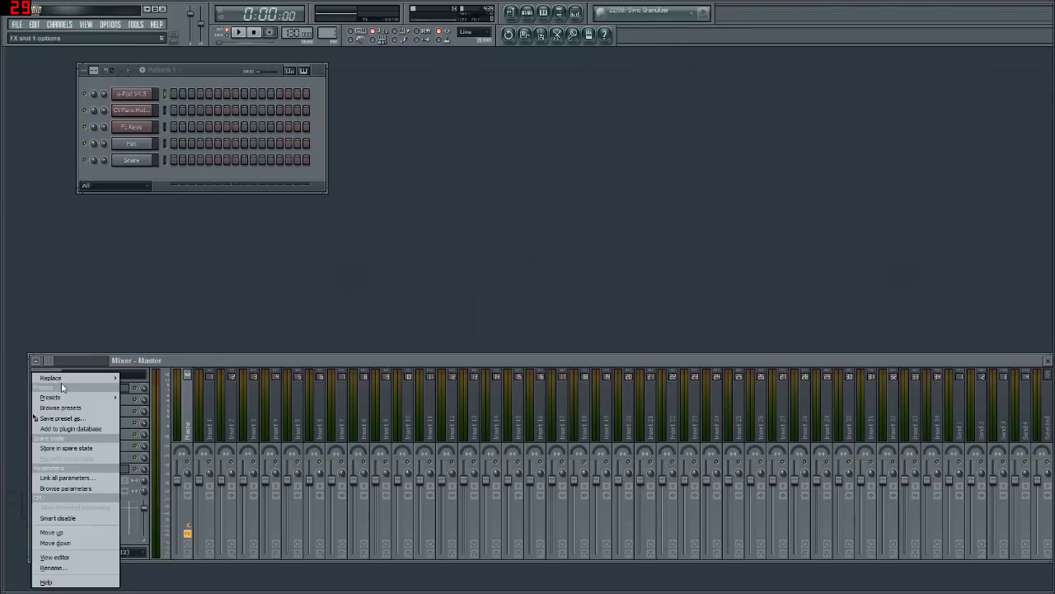
mouse_move(64, 380)
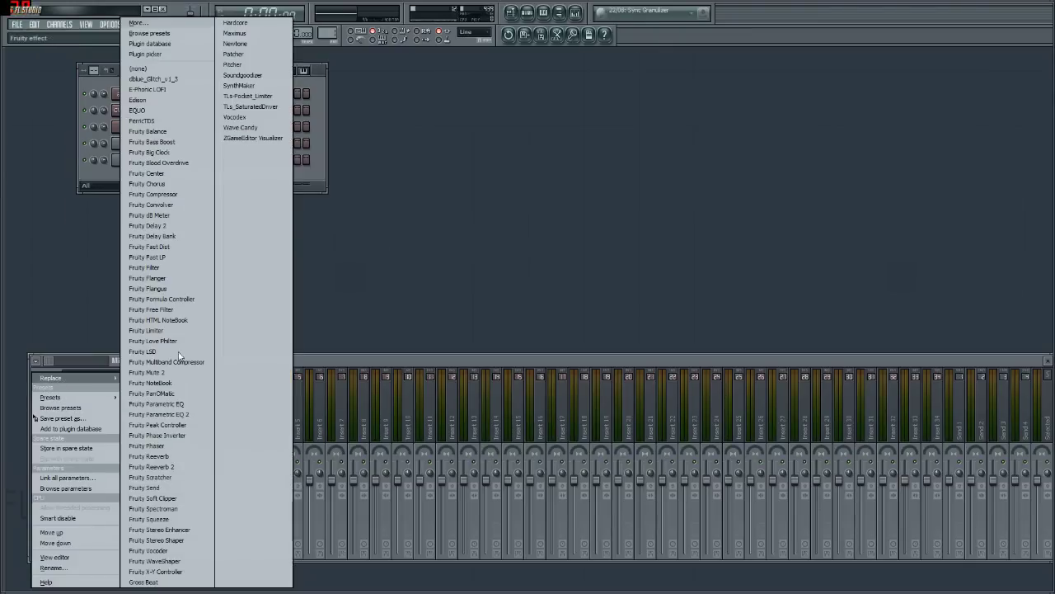
left_click(164, 88)
left_click_drag(260, 136, 847, 80)
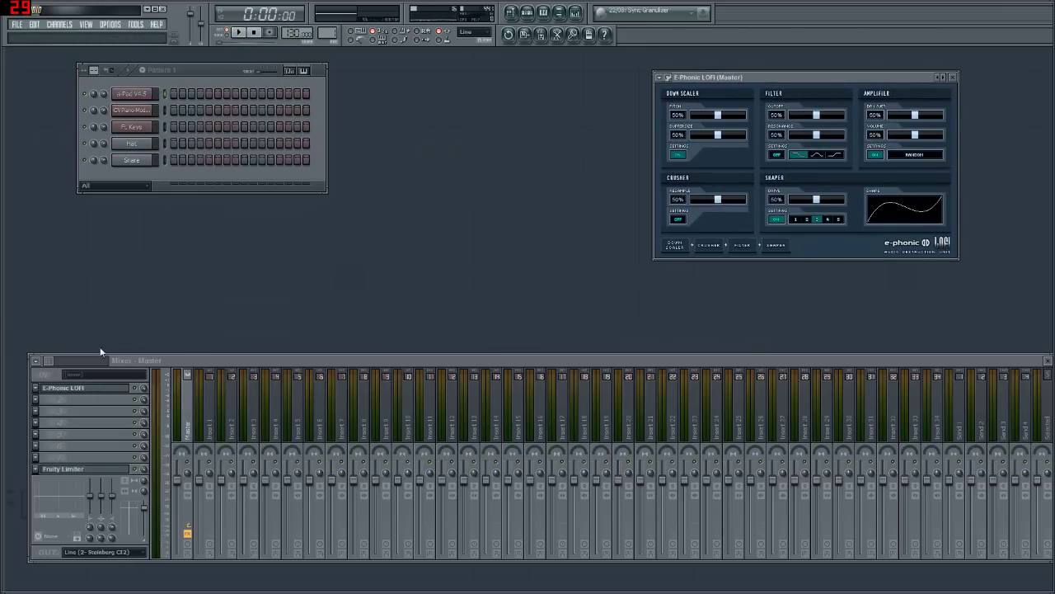
Browse the full effect plugin list from the master's second slot, then close it.
left_click(41, 401)
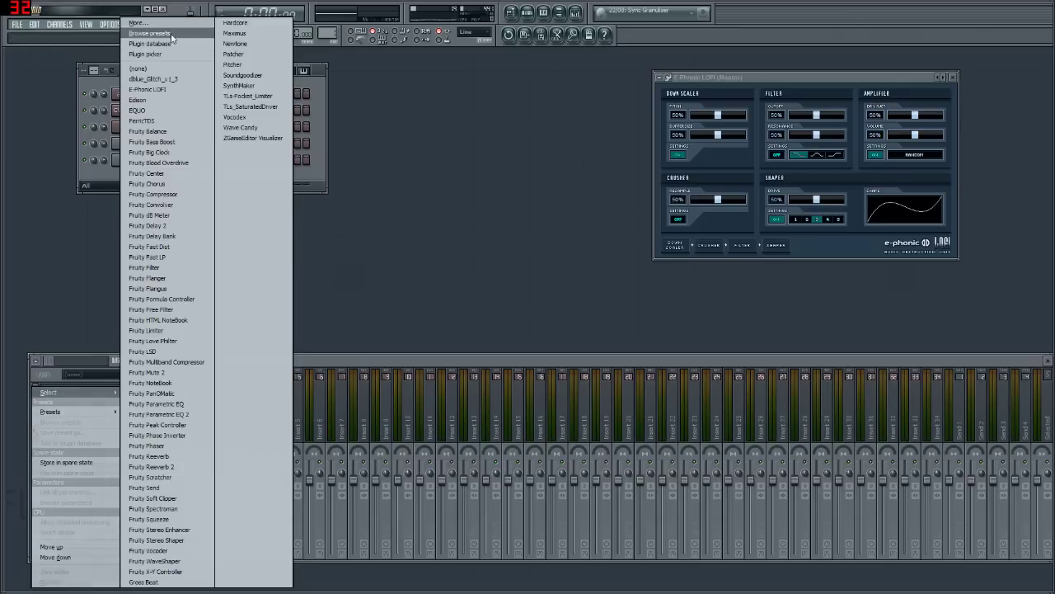
left_click(137, 22)
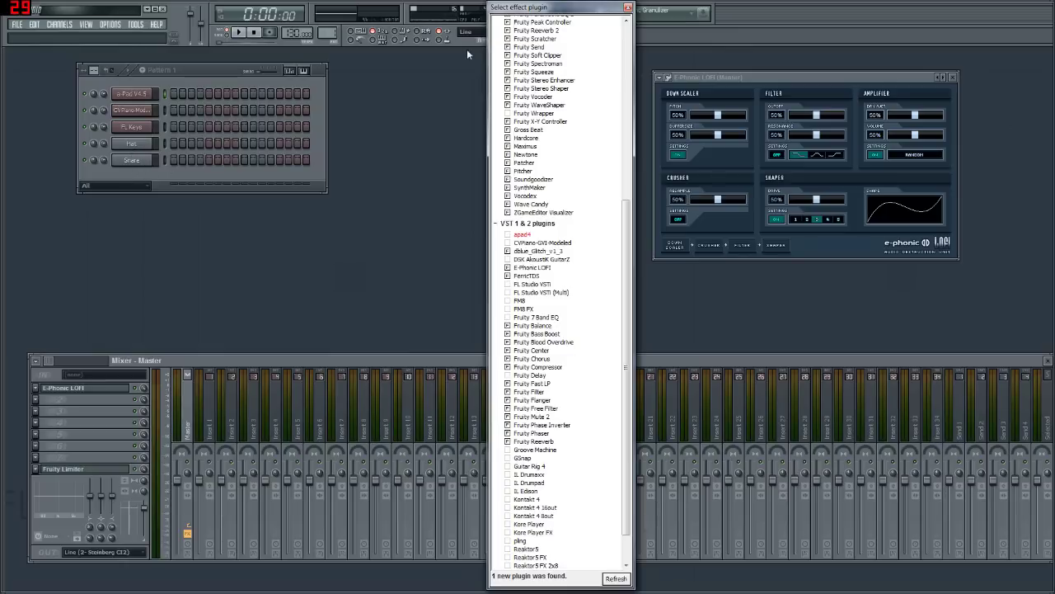
left_click(628, 7)
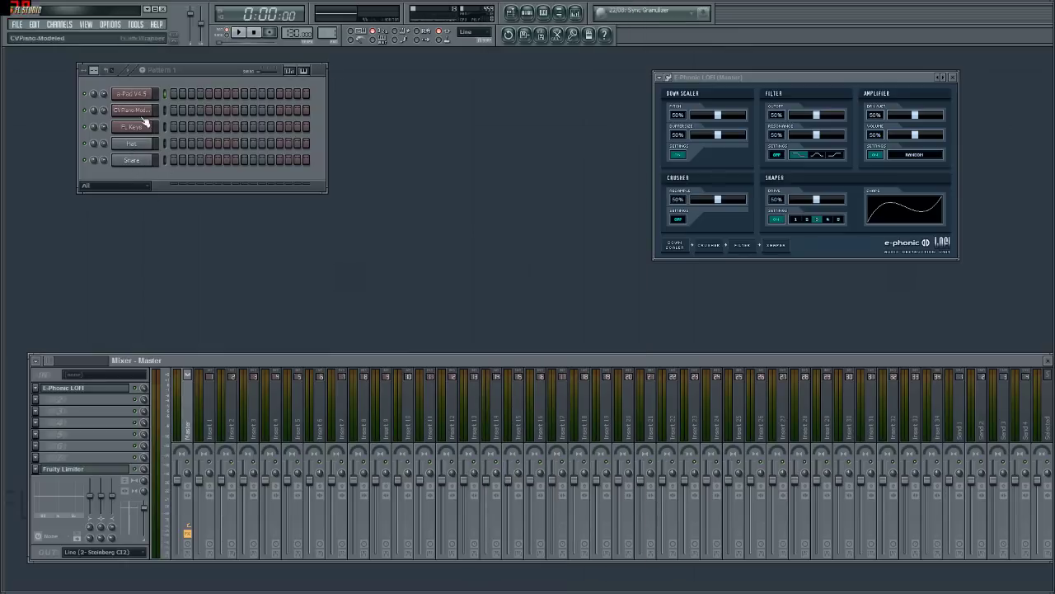
Check the Snare channel menu and slot 2 options without changes, then shift the channel rack right.
right_click(132, 162)
mouse_move(188, 281)
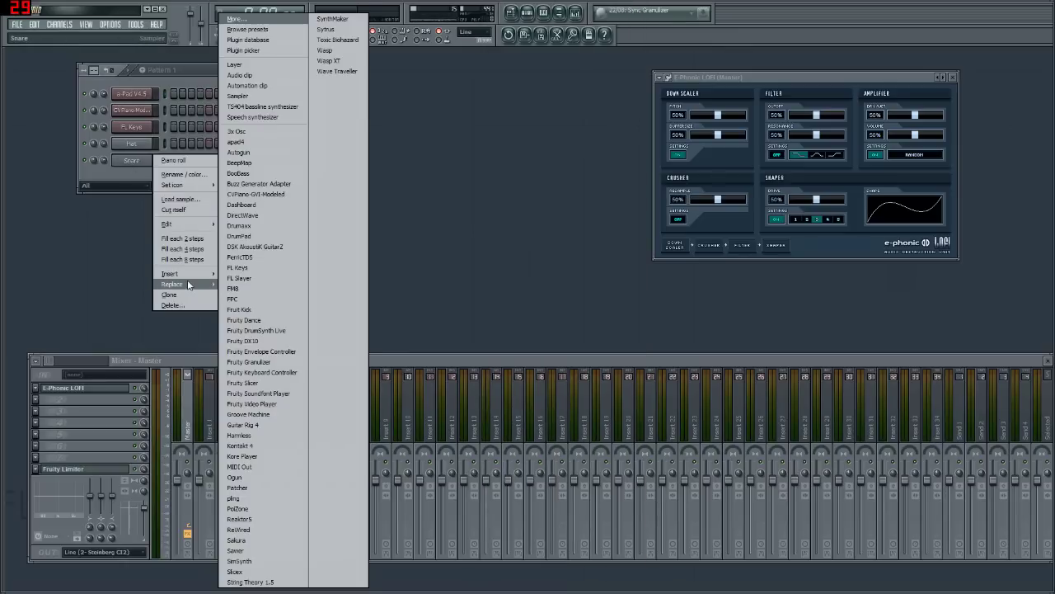
left_click(453, 166)
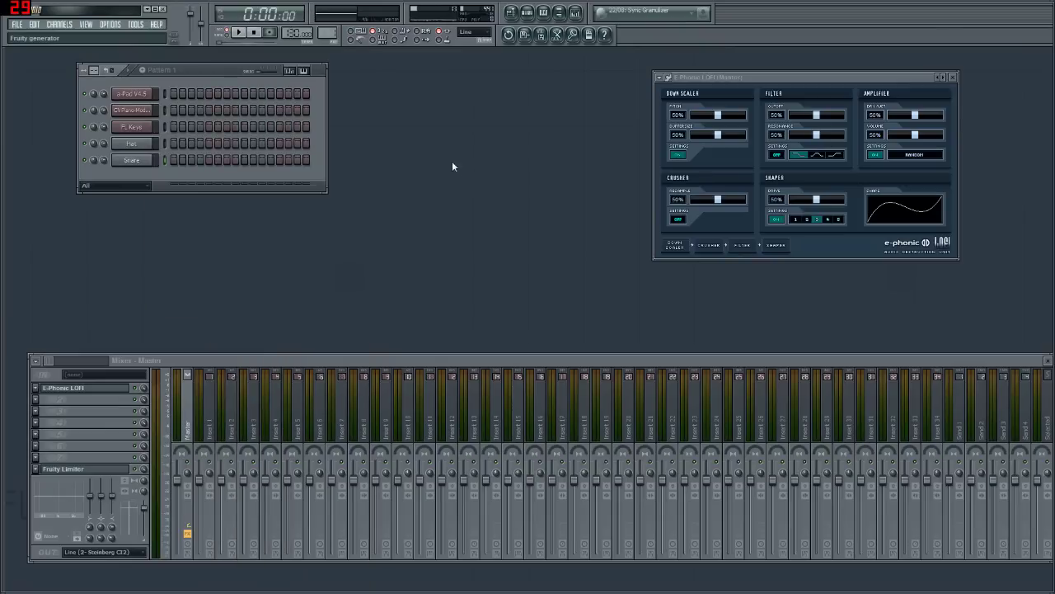
right_click(151, 159)
left_click(331, 277)
left_click(52, 402)
left_click(406, 262)
left_click_drag(214, 71, 289, 63)
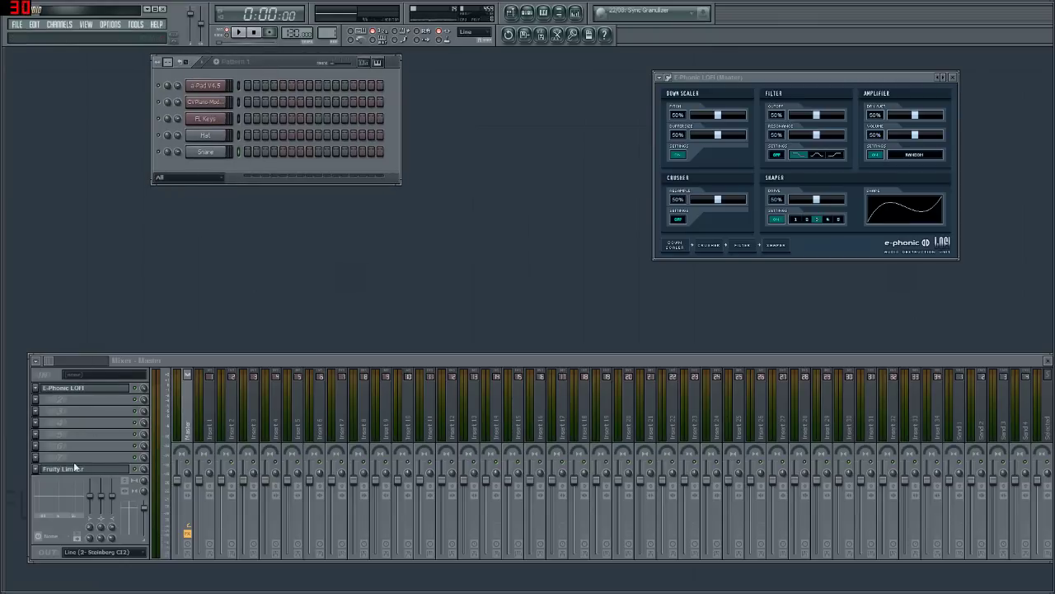
Load dblue Glitch into the second master slot and arrange the LOFI and Glitch windows.
left_click(37, 404)
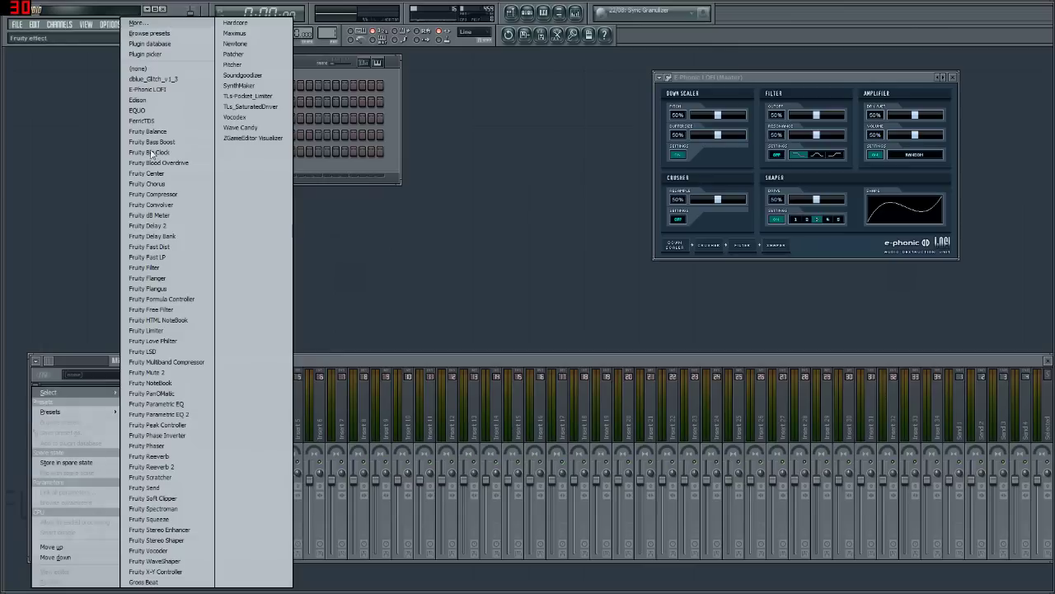
left_click(153, 74)
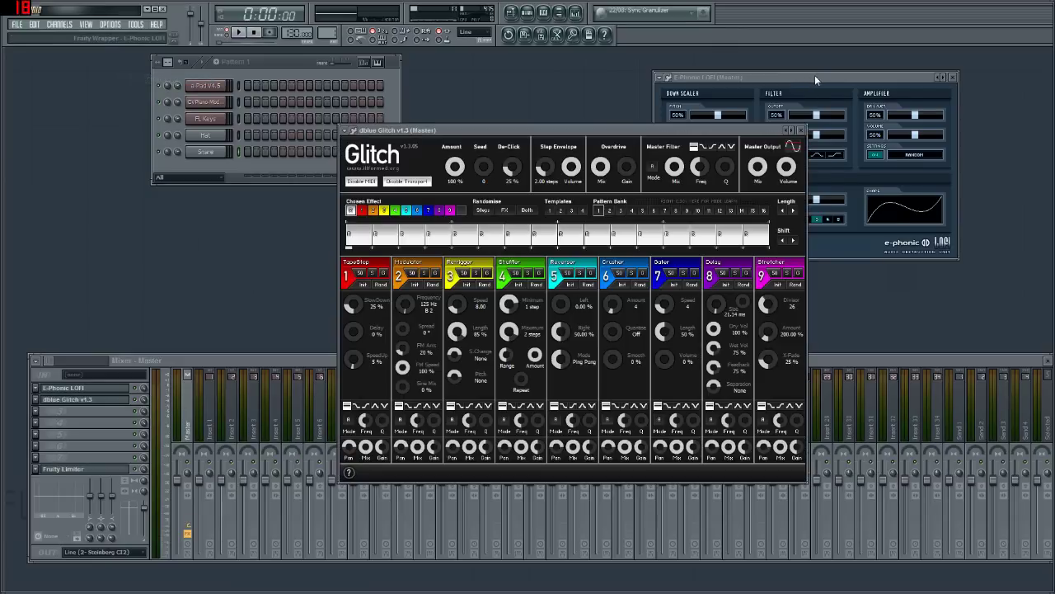
left_click_drag(814, 75, 909, 53)
left_click_drag(664, 129, 601, 51)
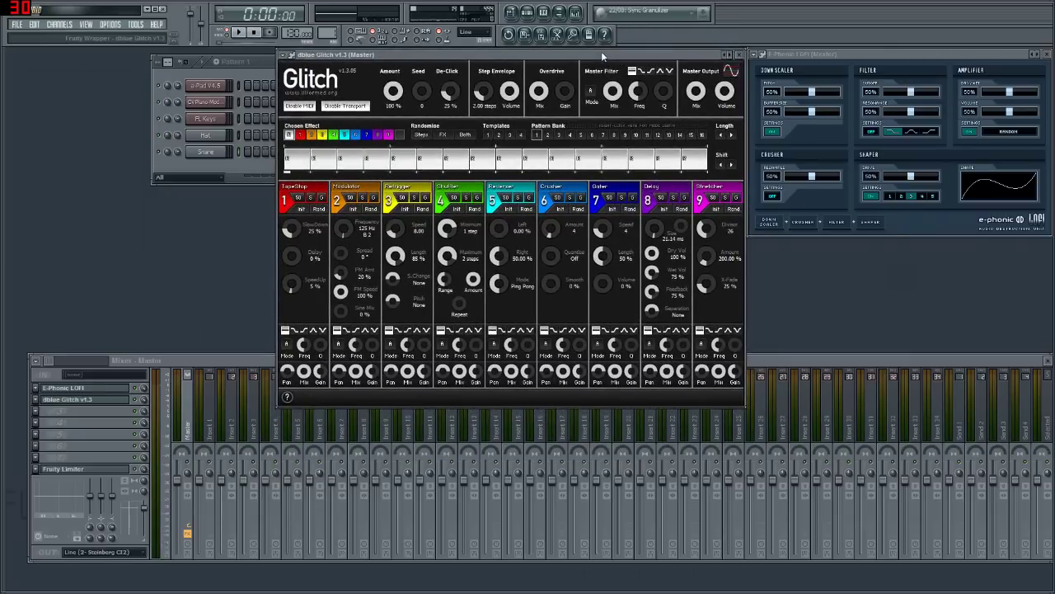
Add TLs-Pocket_Limiter to the third master slot and move its window aside.
left_click(36, 410)
mouse_move(35, 412)
mouse_move(49, 392)
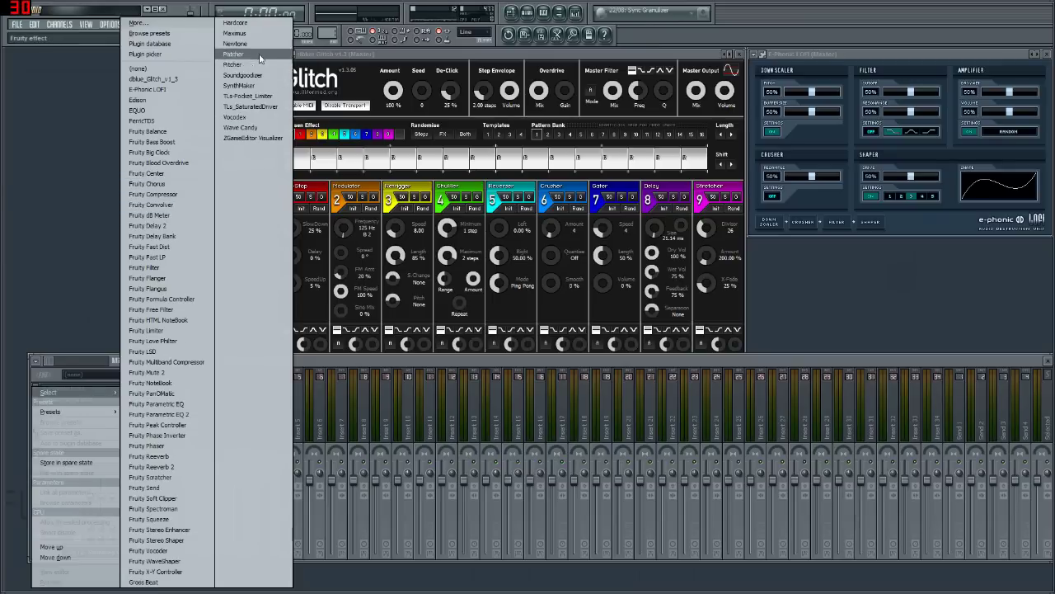
left_click(265, 96)
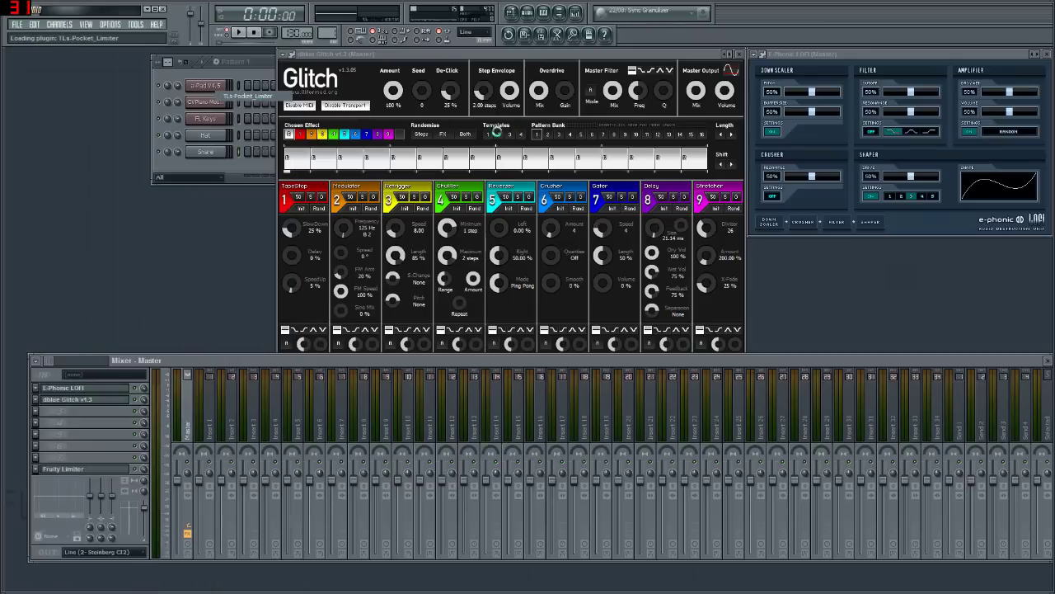
left_click_drag(255, 219, 79, 56)
Add TLs_SaturatedDriver to the fourth master slot and move its window aside.
left_click(36, 424)
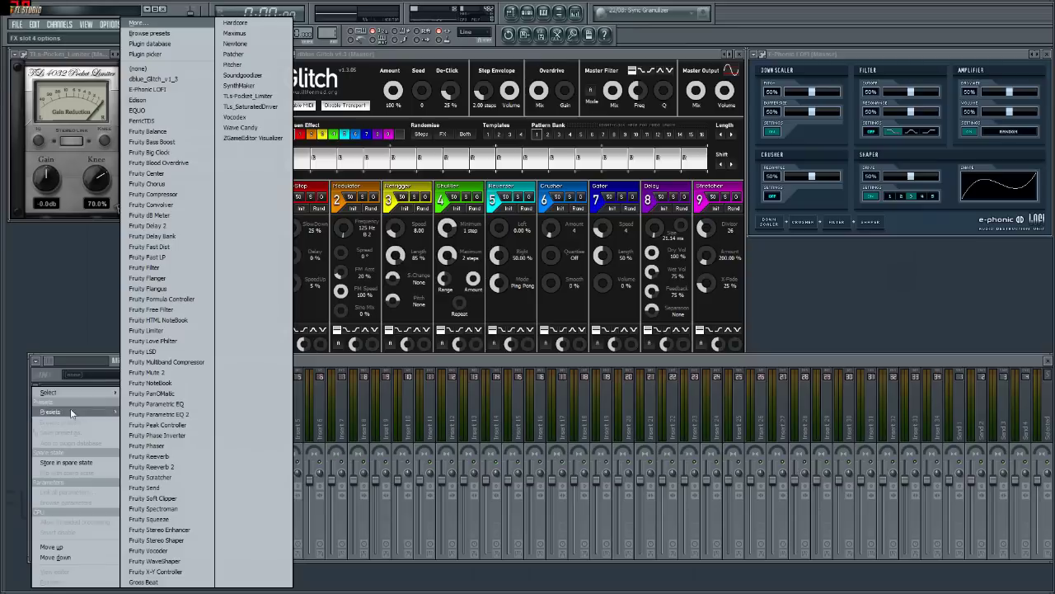
left_click(259, 107)
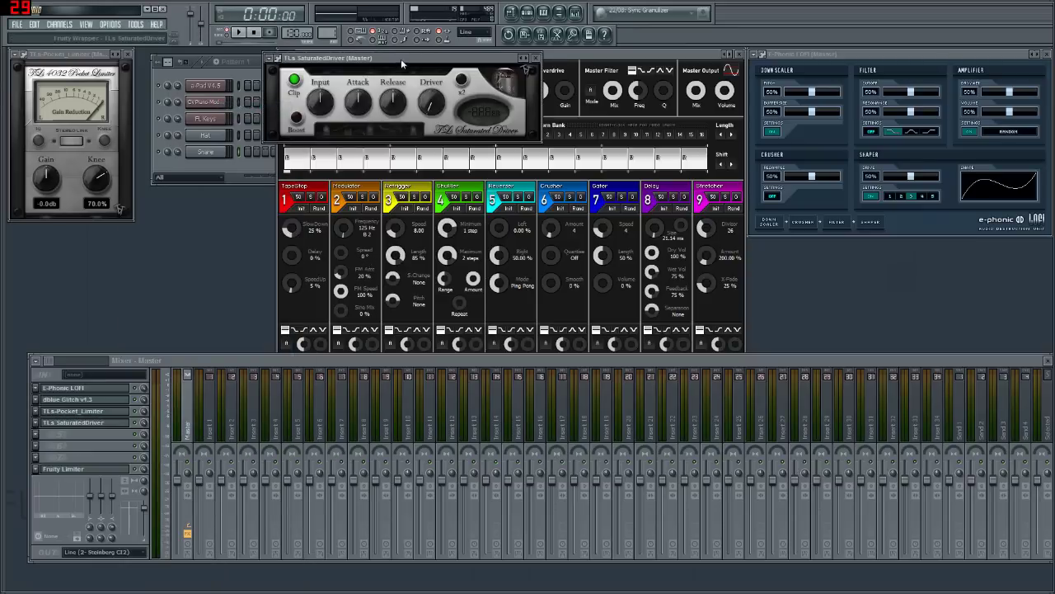
left_click_drag(400, 59, 888, 250)
right_click(206, 86)
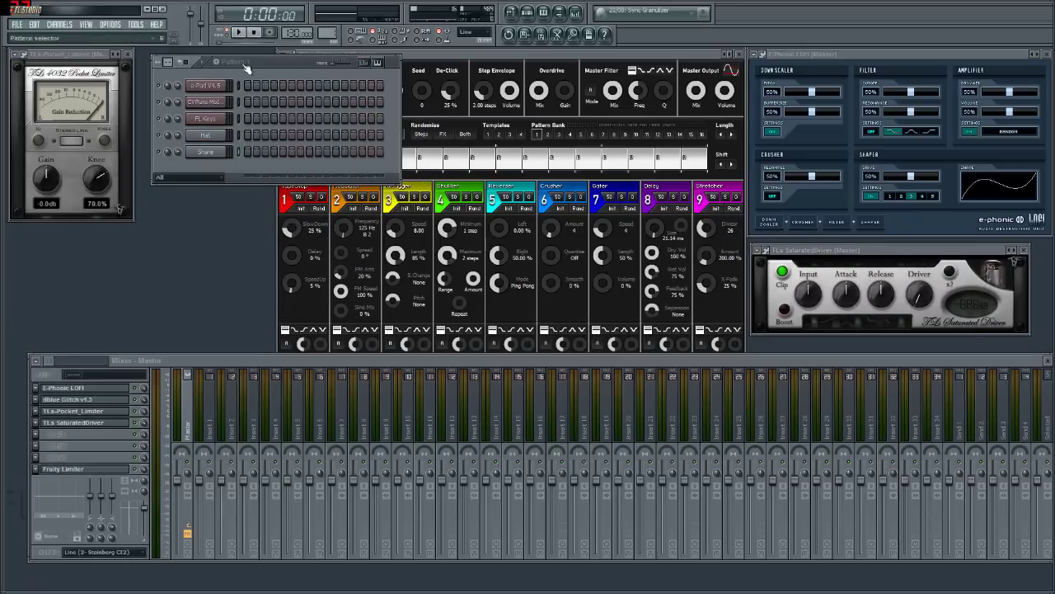
Show the CVPiano plugin window at the lower left and briefly check the a-Pad 4.5 window.
mouse_move(257, 189)
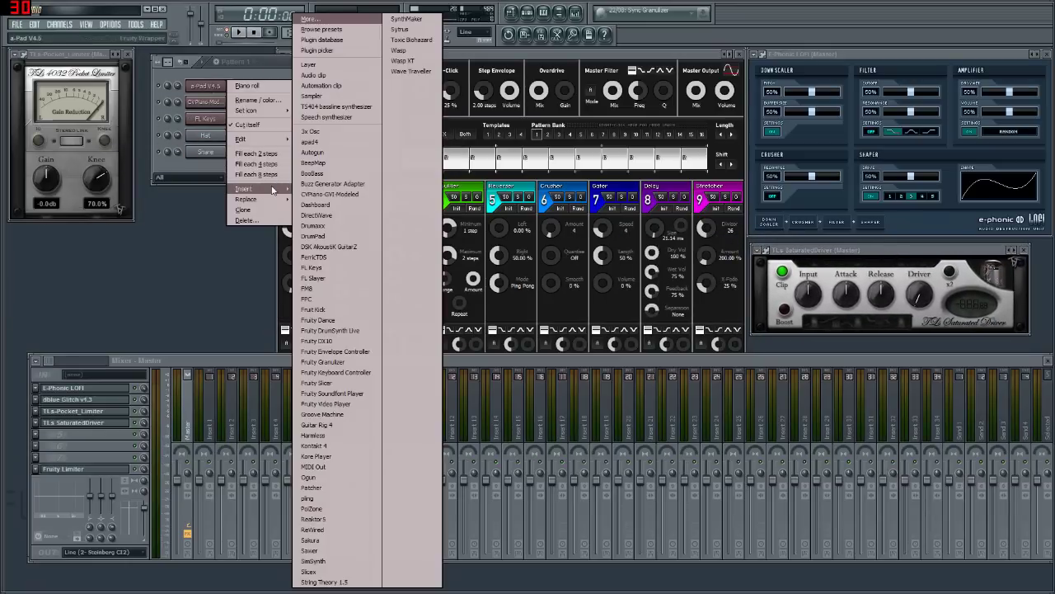
left_click(211, 102)
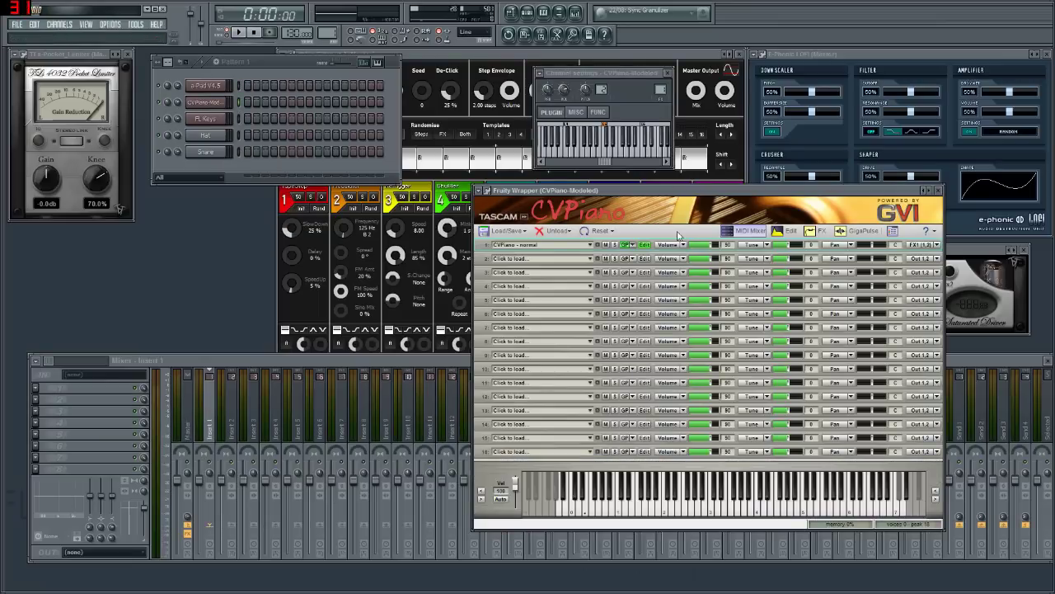
left_click_drag(644, 191, 180, 256)
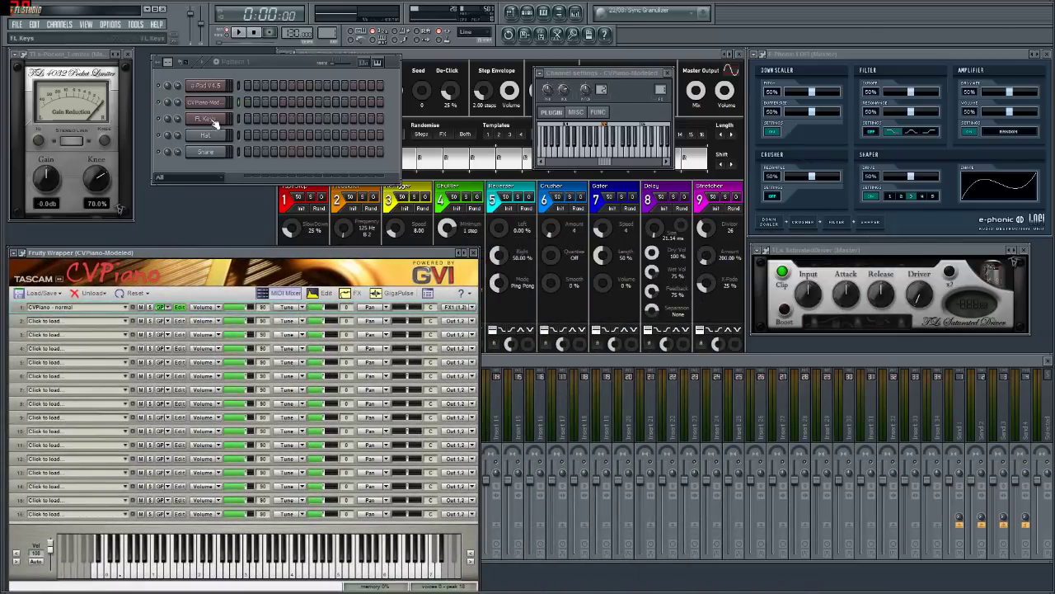
left_click(206, 86)
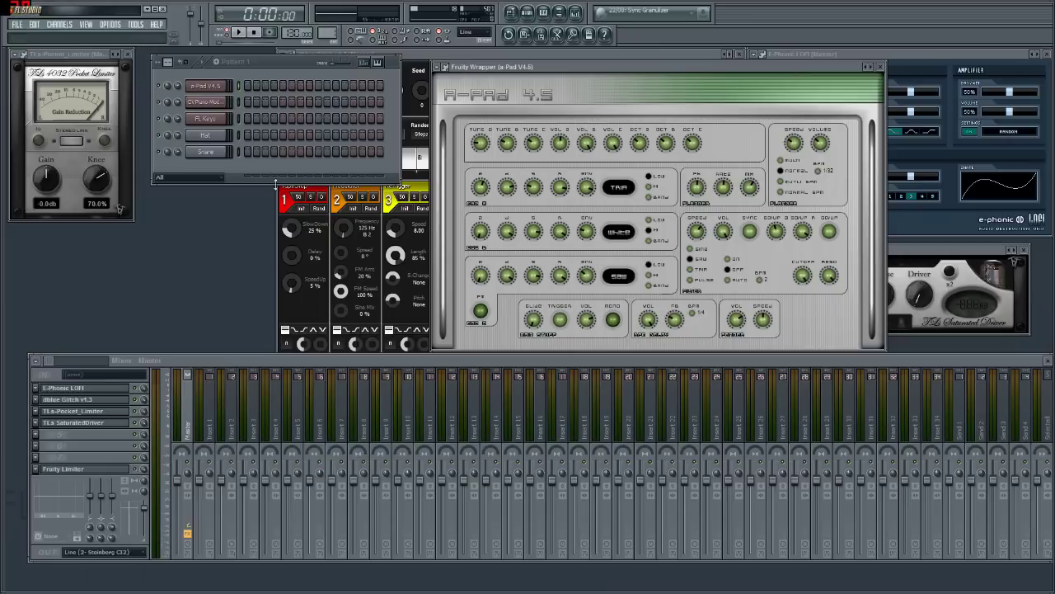
left_click(207, 89)
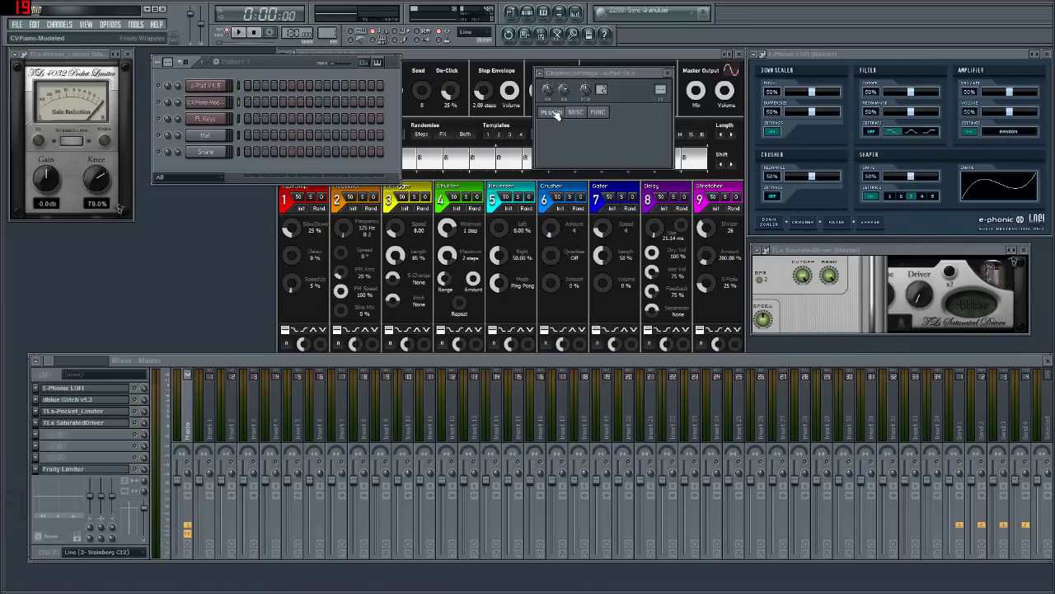
left_click(206, 102)
Insert DSK AkoustiK Guitar as a new channel and place its window over the mixer.
right_click(221, 132)
mouse_move(264, 257)
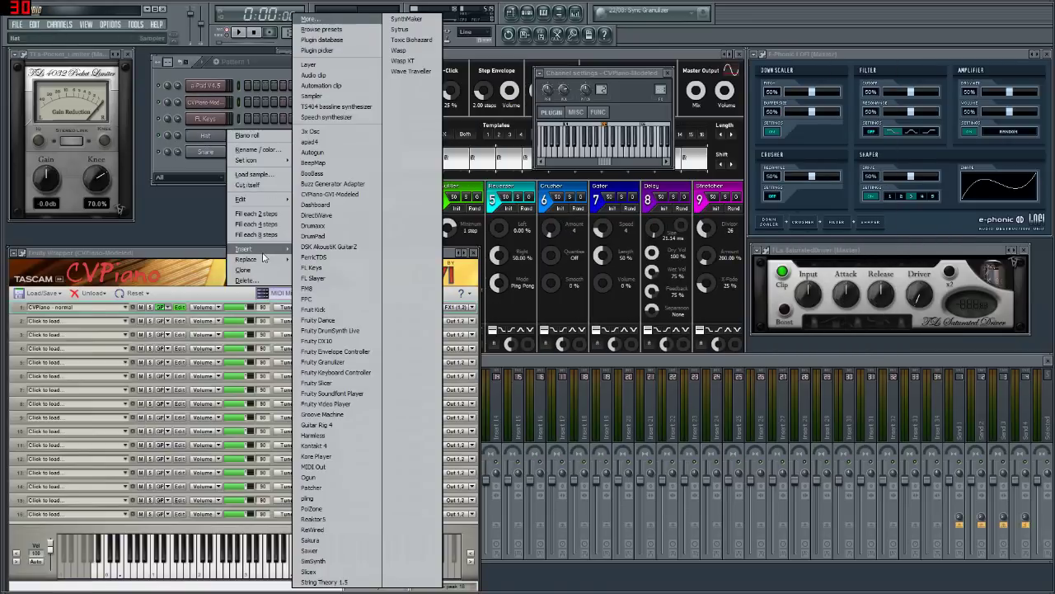
left_click(335, 249)
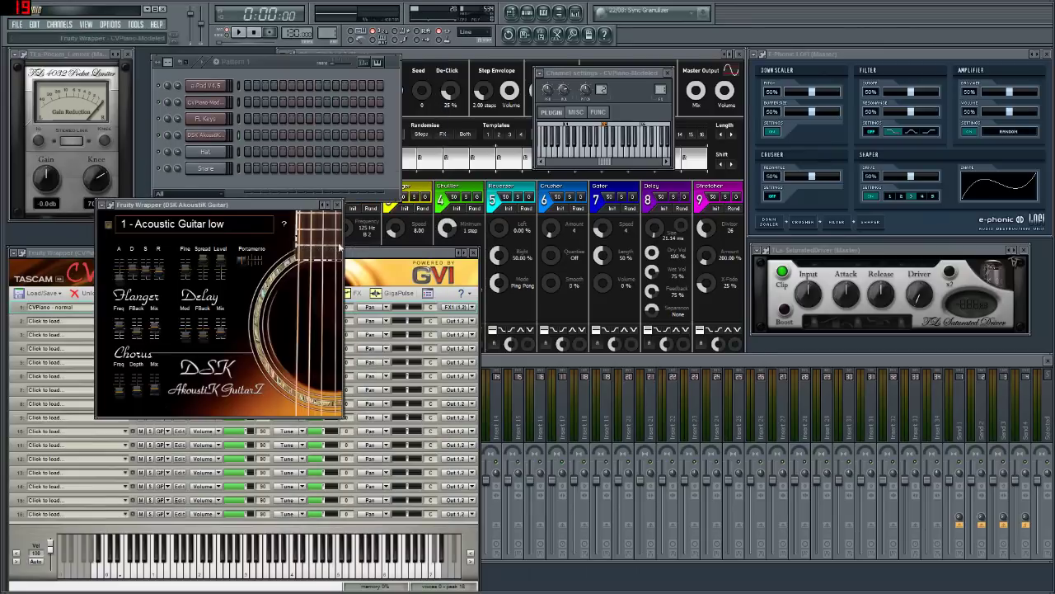
left_click_drag(244, 202, 728, 342)
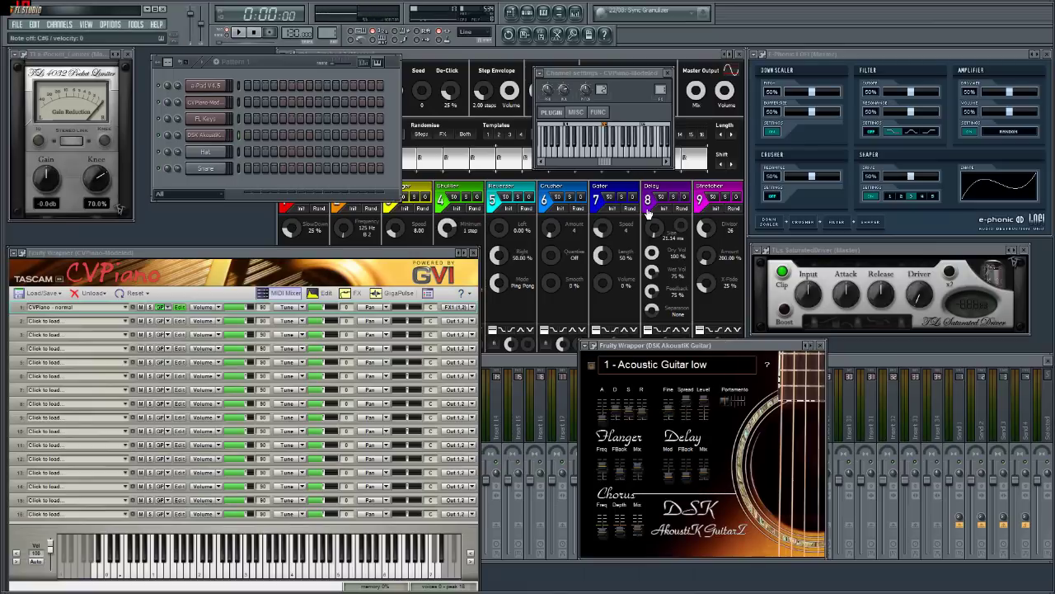
Insert String Theory 1.5 as a new channel, close it, and move the guitar window lower right.
right_click(235, 145)
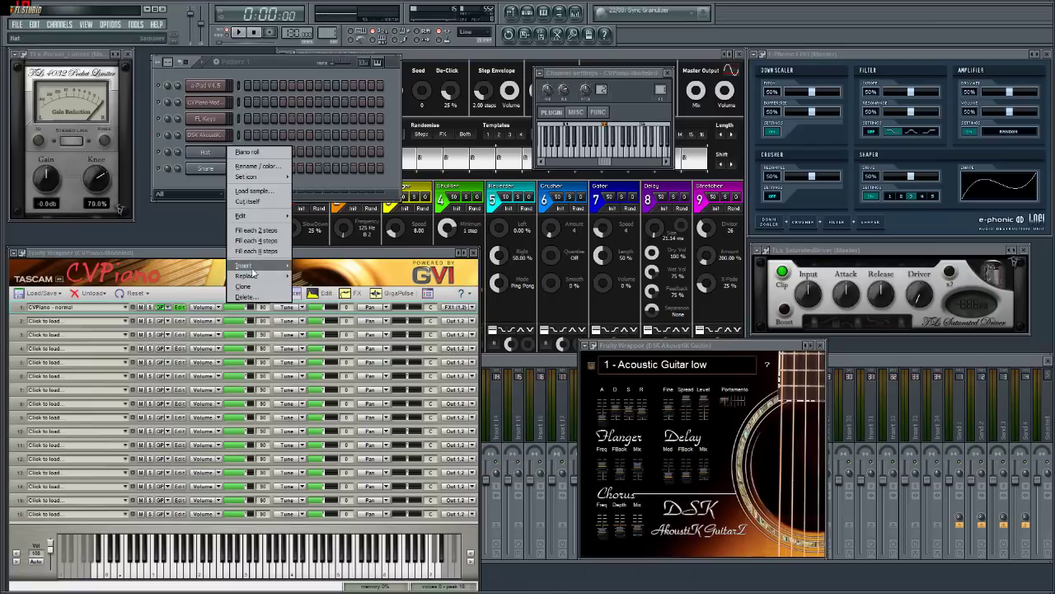
mouse_move(254, 270)
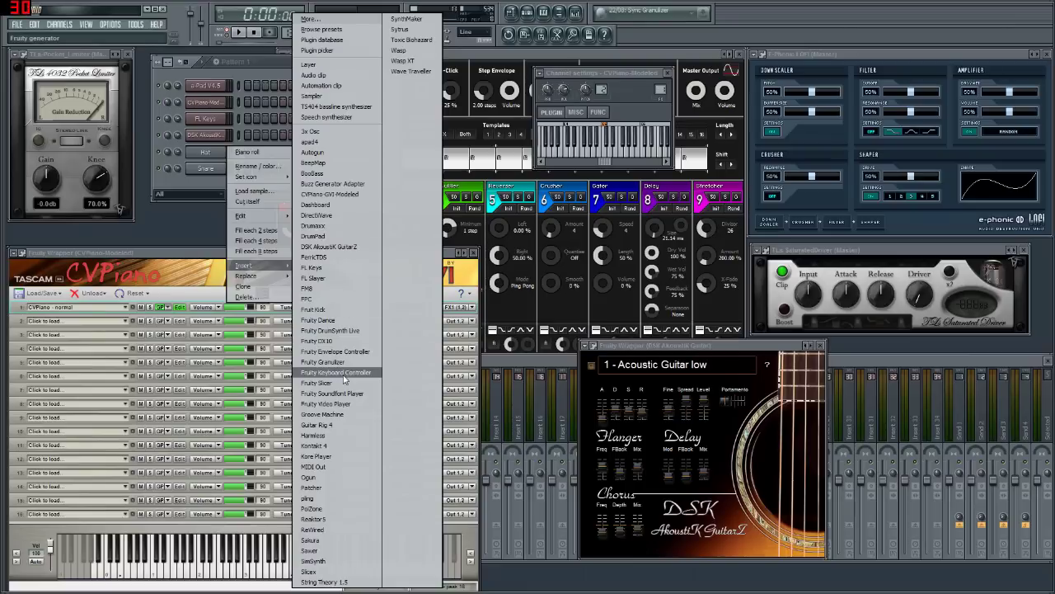
left_click(321, 582)
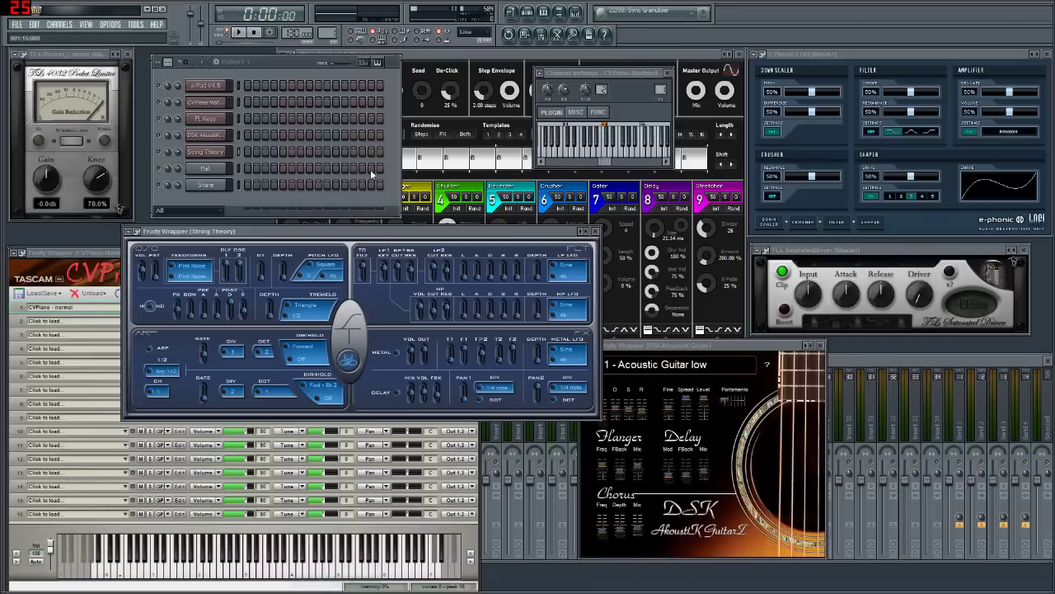
left_click_drag(420, 239, 576, 189)
left_click(754, 184)
left_click_drag(732, 352, 926, 357)
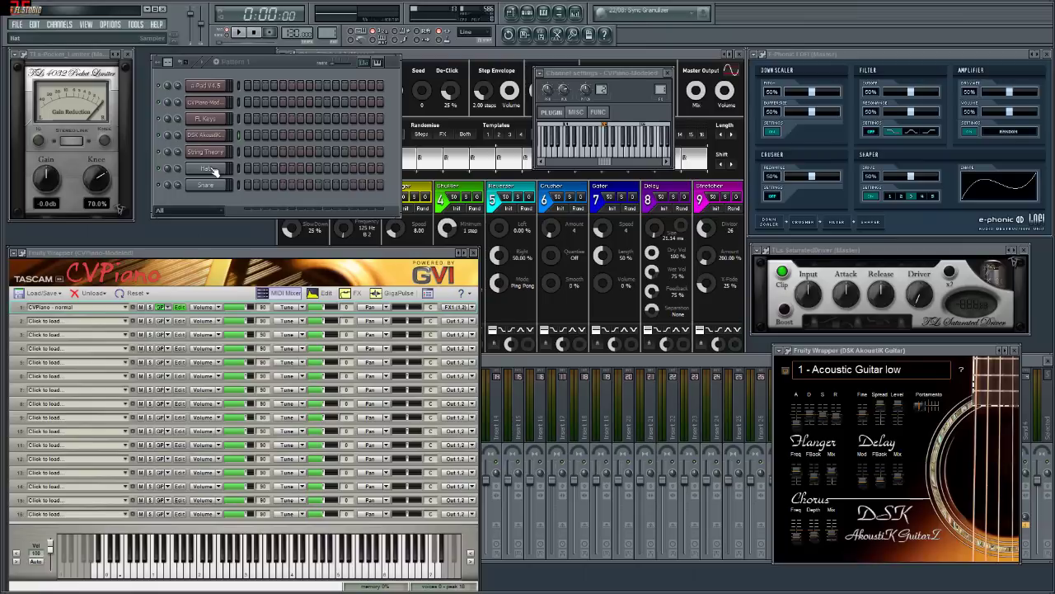
Bring up FL STUDIO TUTORIAL.txt in Notepad and highlight the Installing VSTs section.
key("alt+Tab")
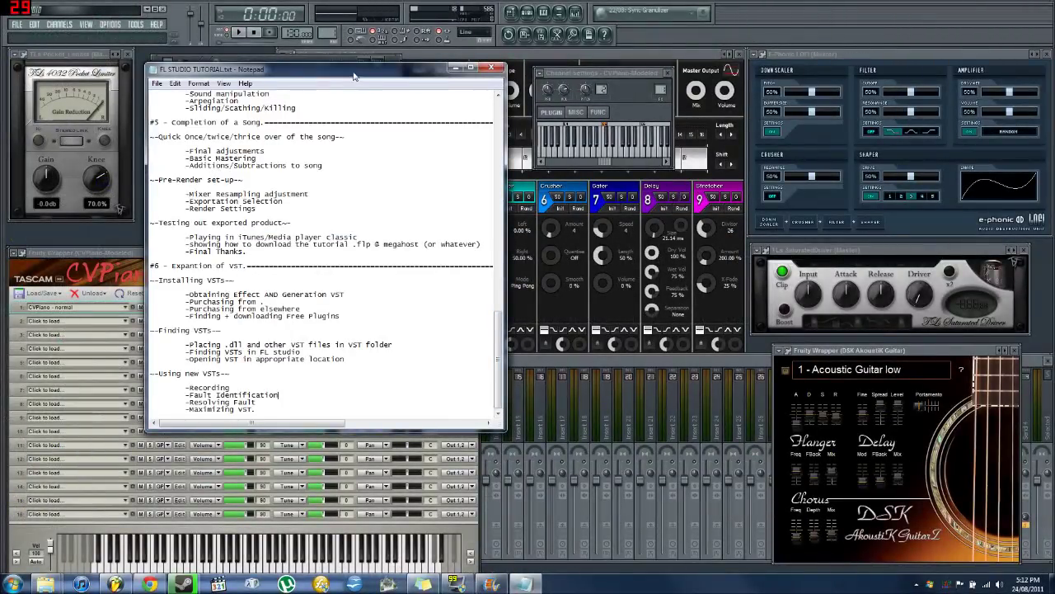
left_click_drag(684, 16, 569, 87)
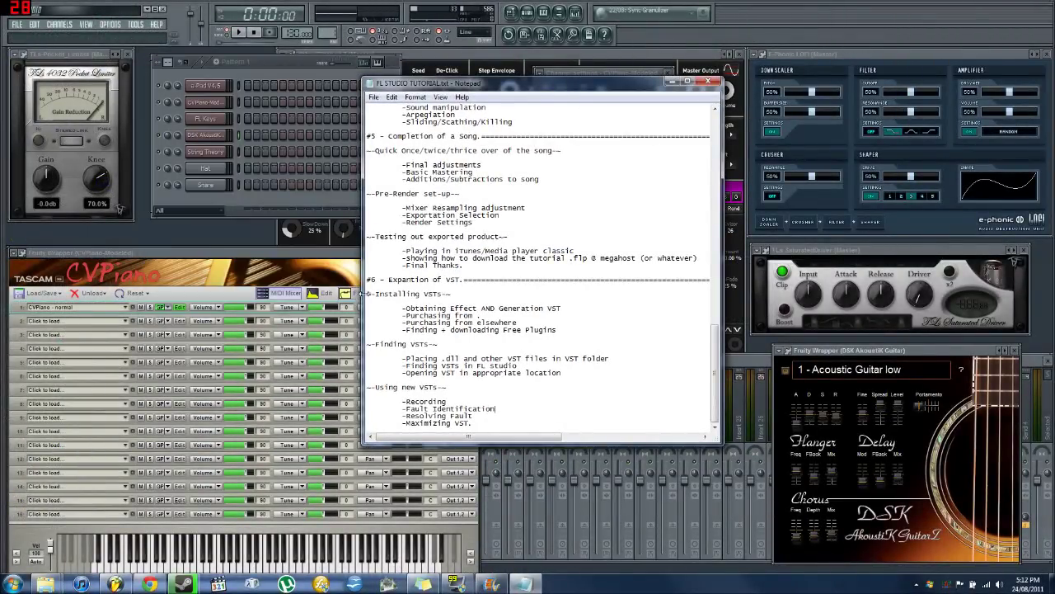
left_click_drag(368, 294, 560, 373)
left_click(474, 416)
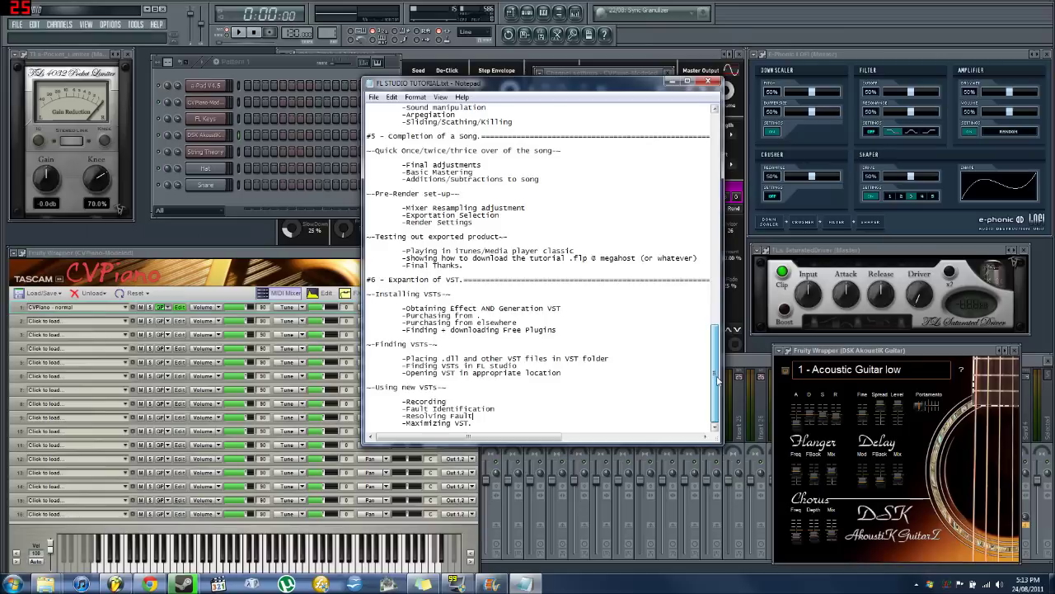
Scroll through the rest of the notes, then close Notepad without saving.
left_click_drag(716, 375, 699, 125)
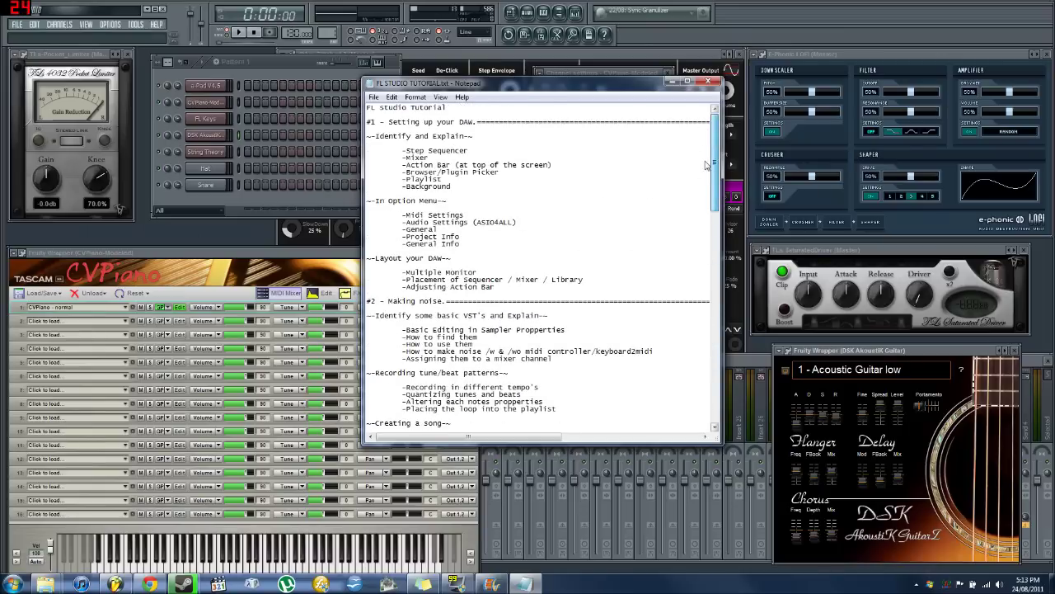
left_click_drag(709, 166, 701, 397)
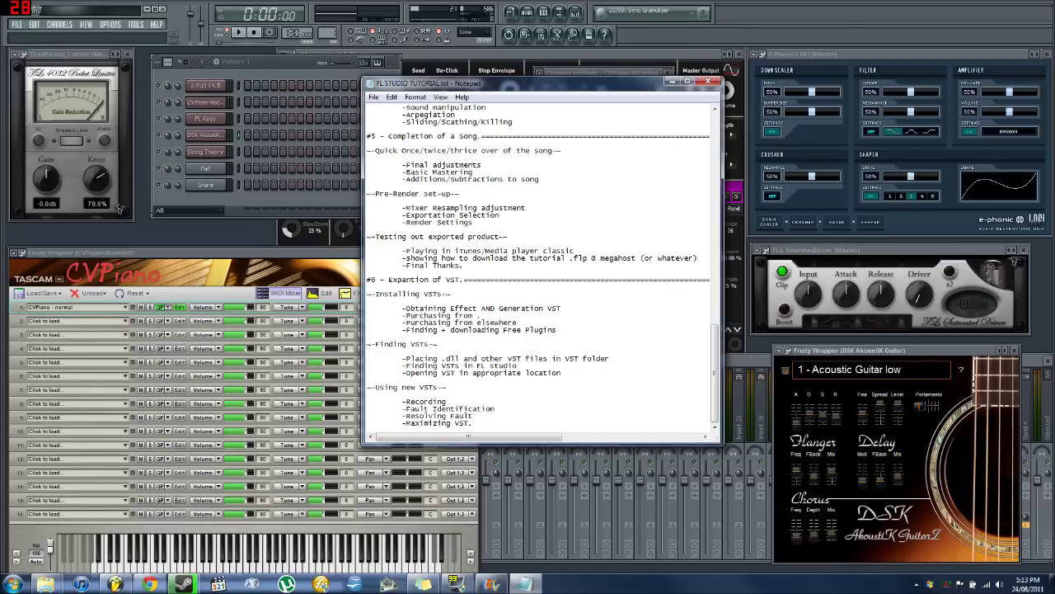
left_click_drag(716, 412, 716, 412)
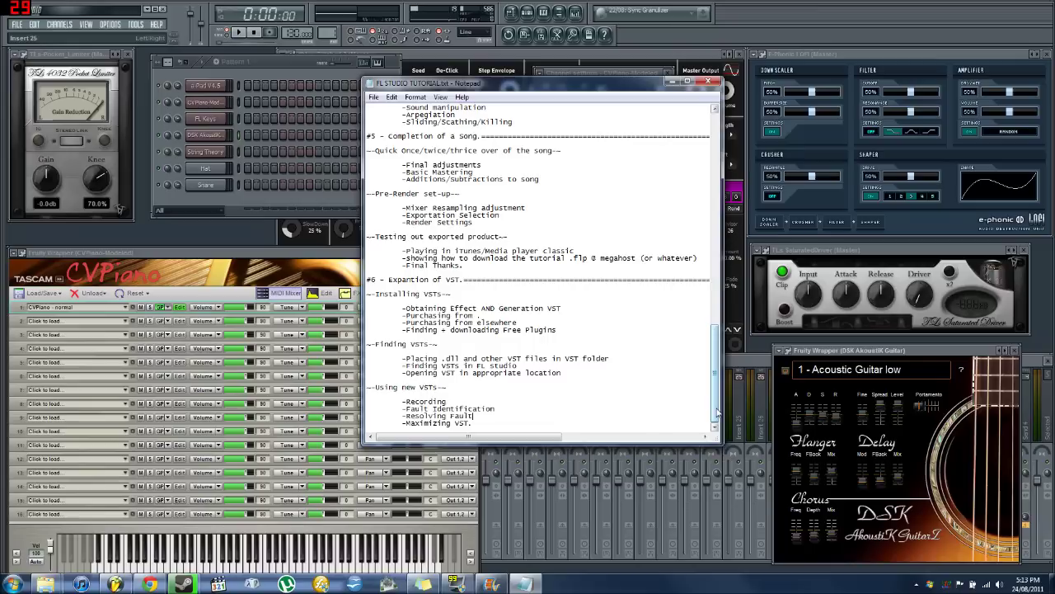
left_click(709, 82)
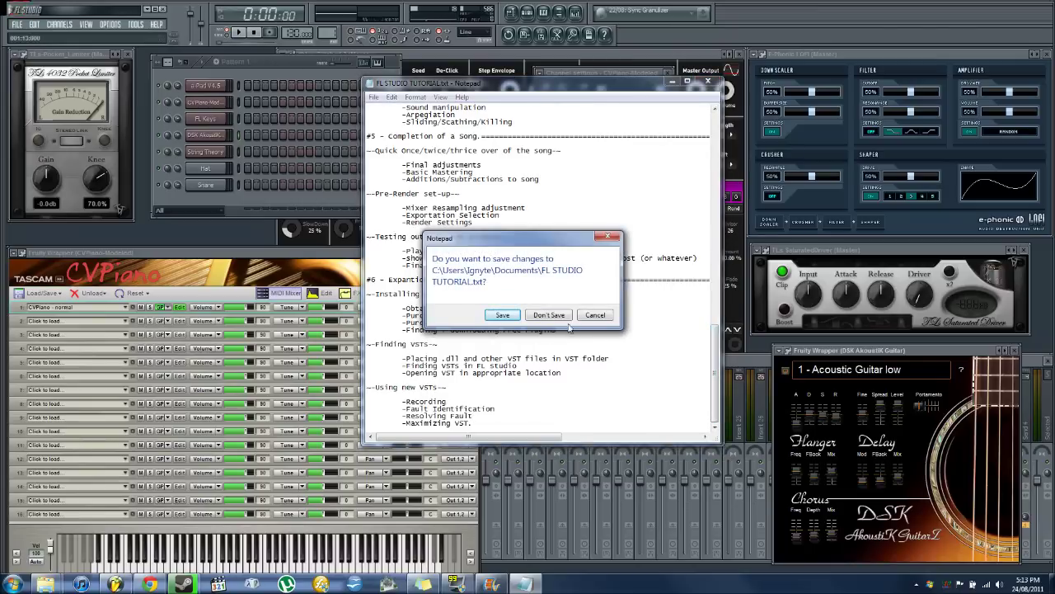
left_click(549, 316)
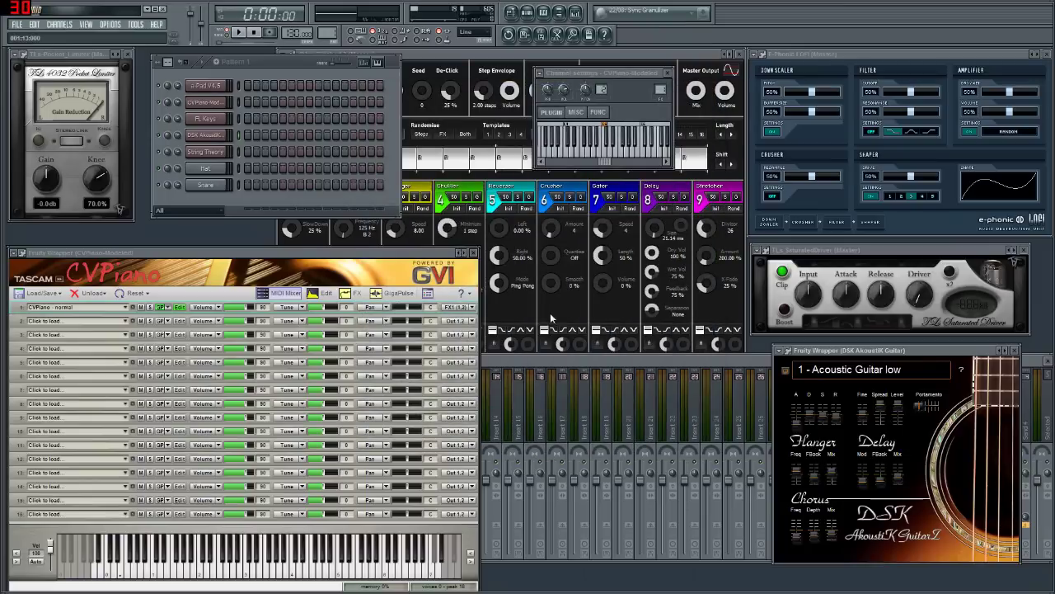
Close FL Studio via its save prompt, close the VstPlugins folder, and nudge Chrome left.
left_click(164, 10)
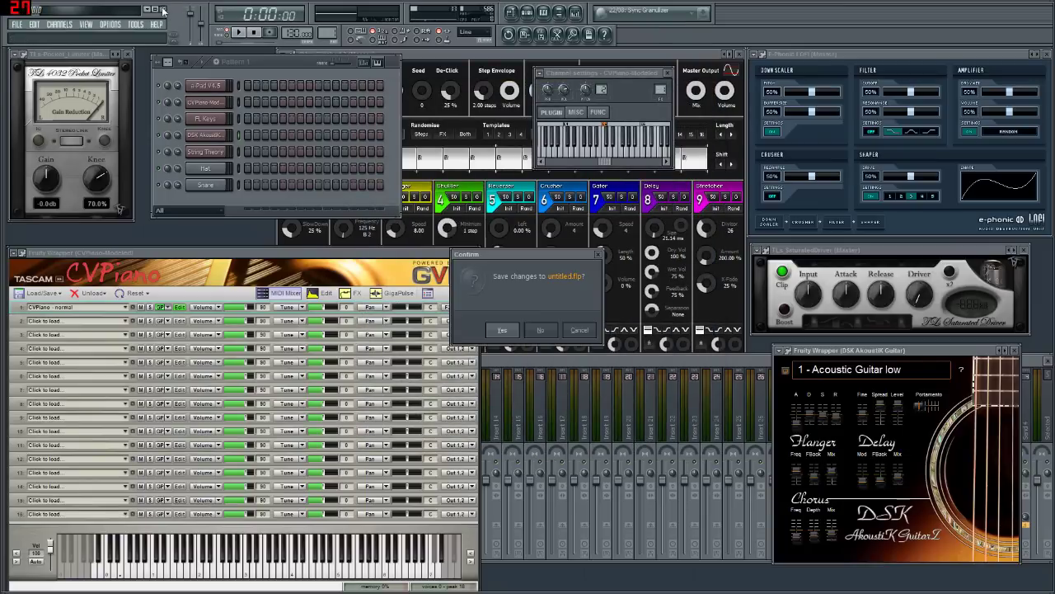
left_click(544, 334)
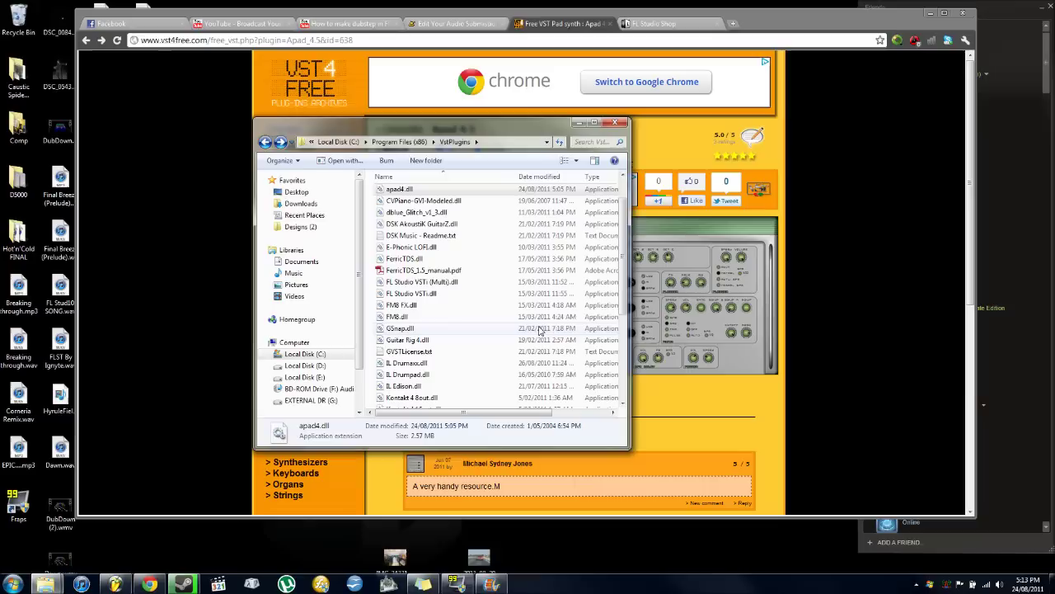
left_click(615, 123)
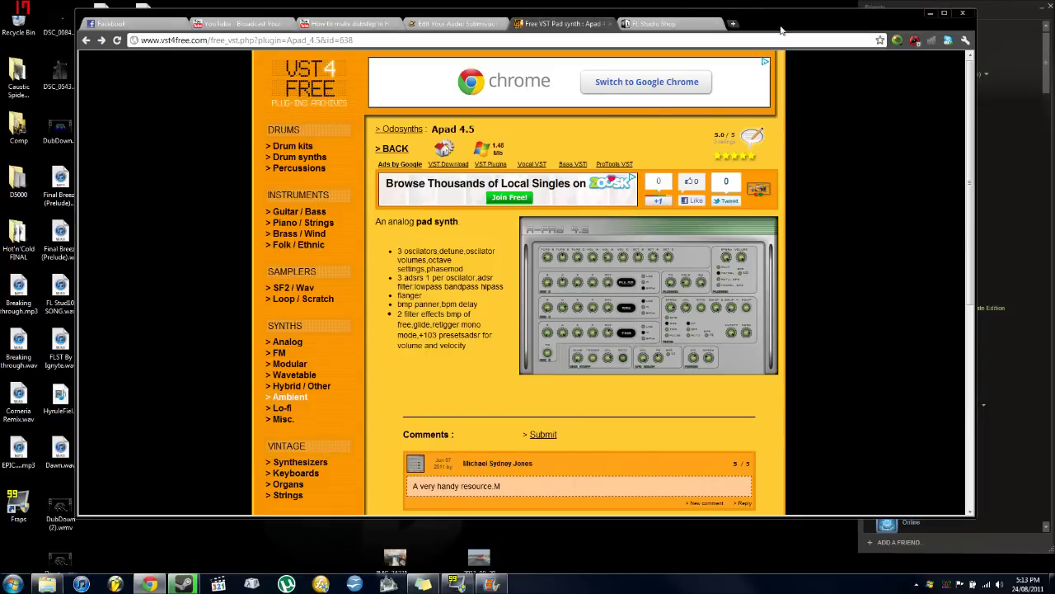
left_click_drag(783, 28, 766, 31)
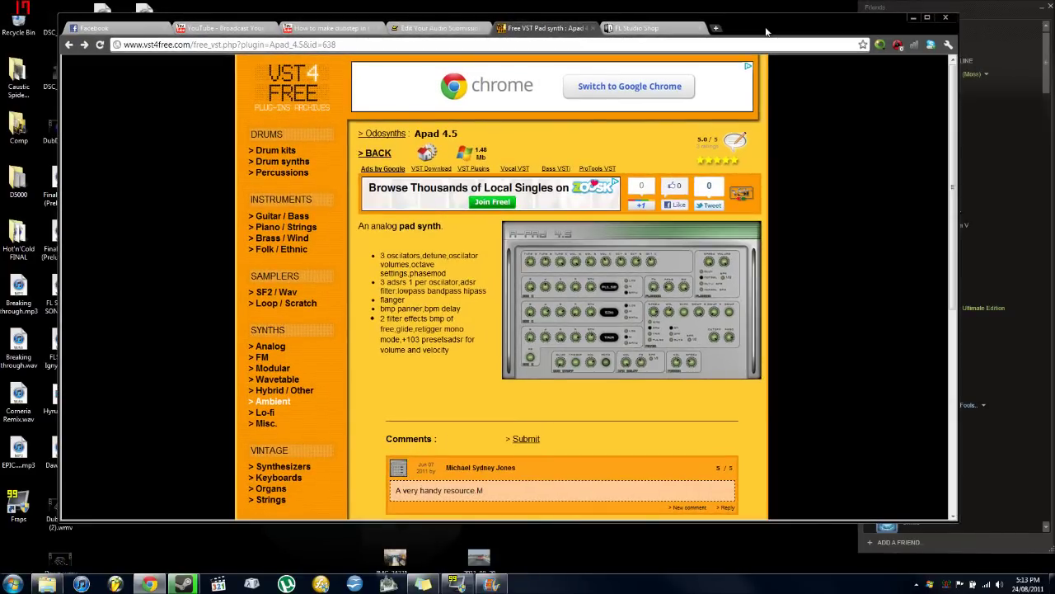